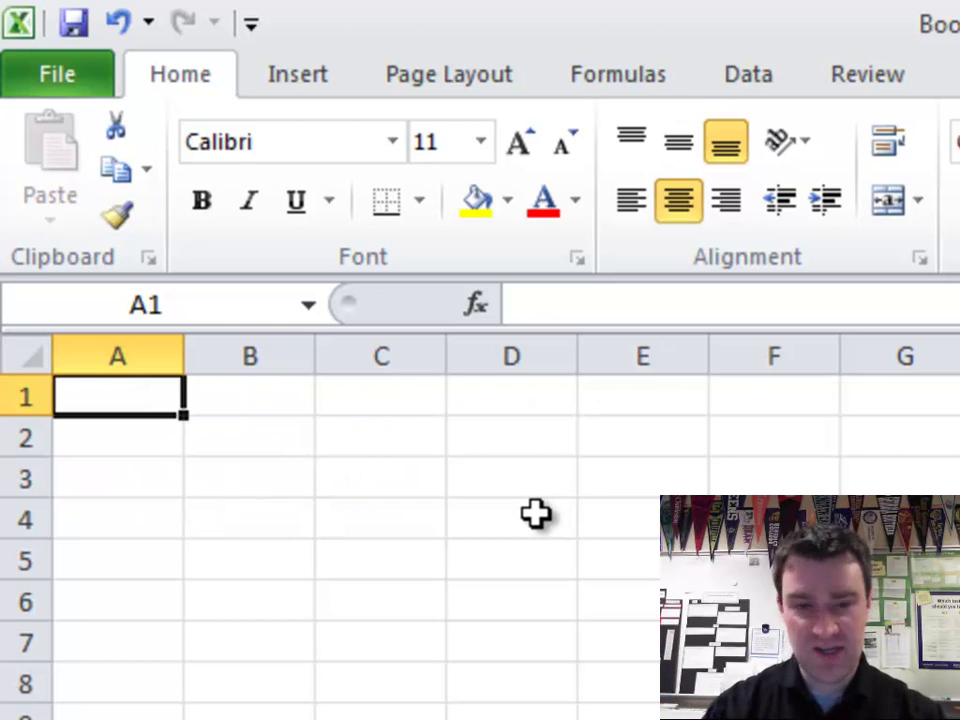
Label cells A1 and A2 as p and q, and enter 0.3 in B1 as the value of p.
key(Return)
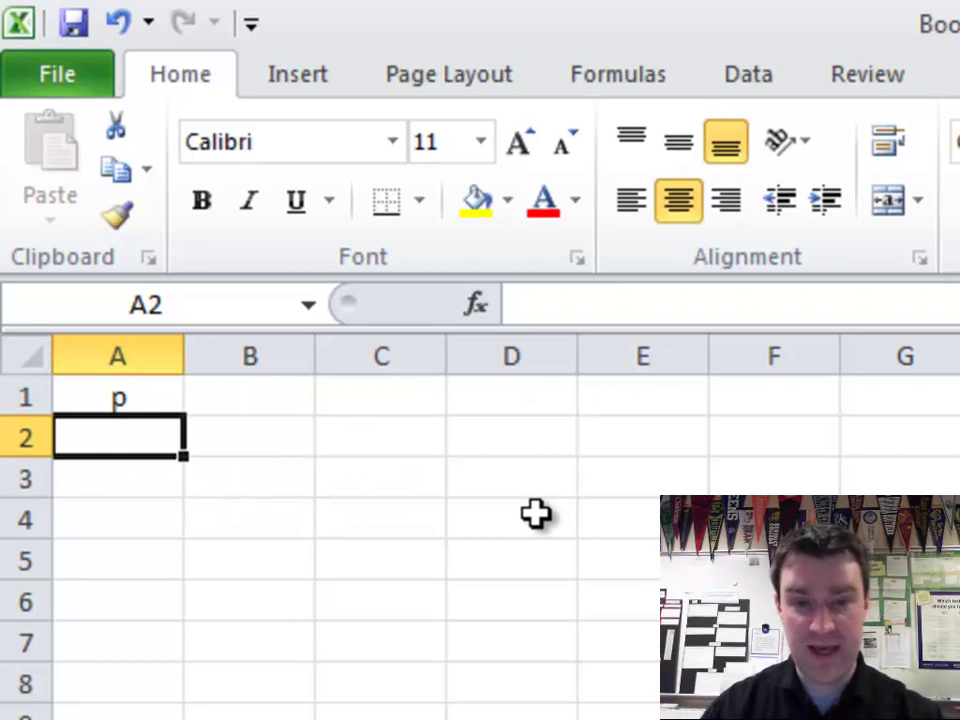
text(q)
key(Return)
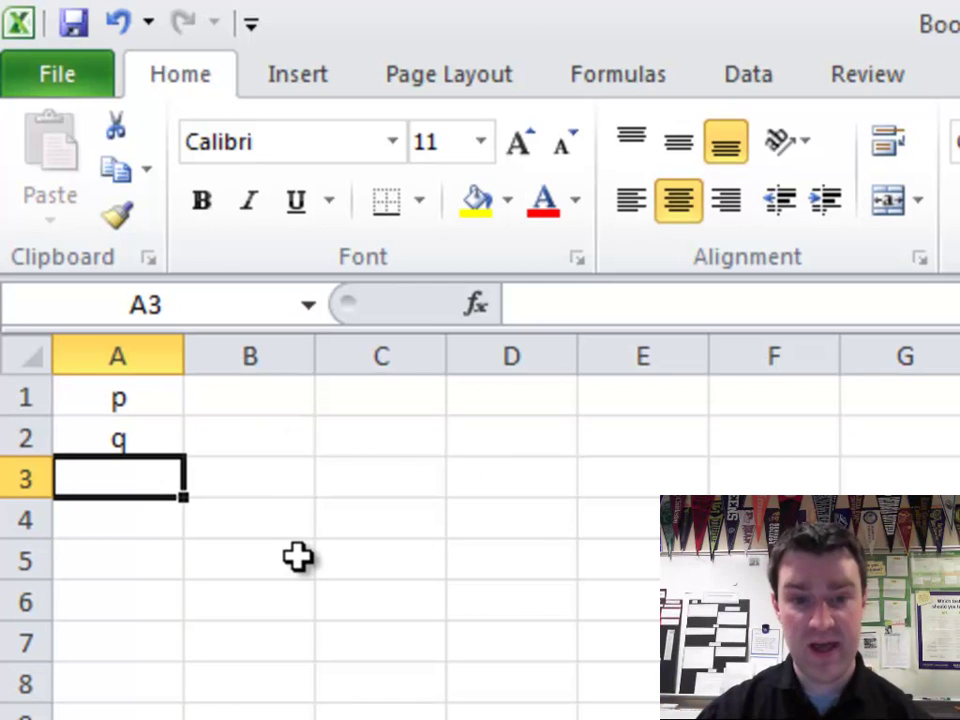
click(259, 404)
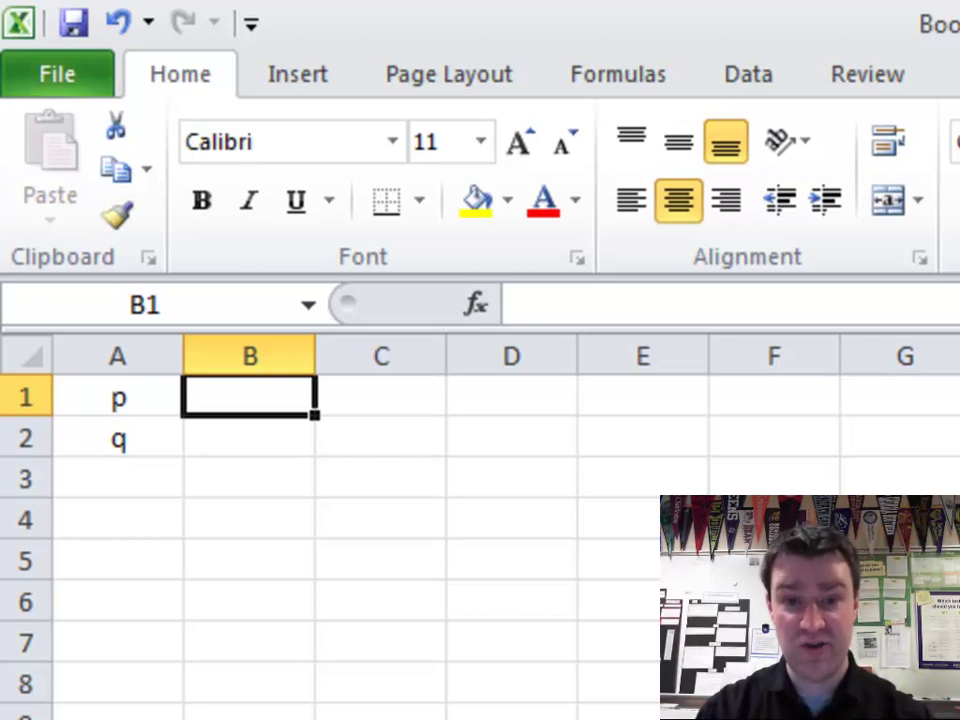
text(.3)
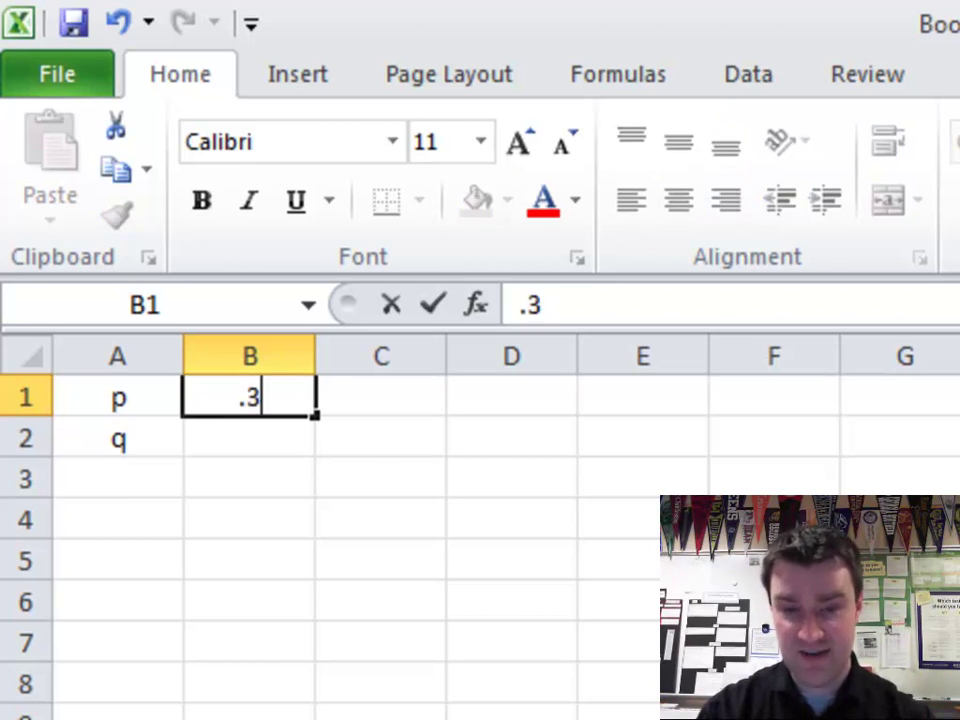
key(Return)
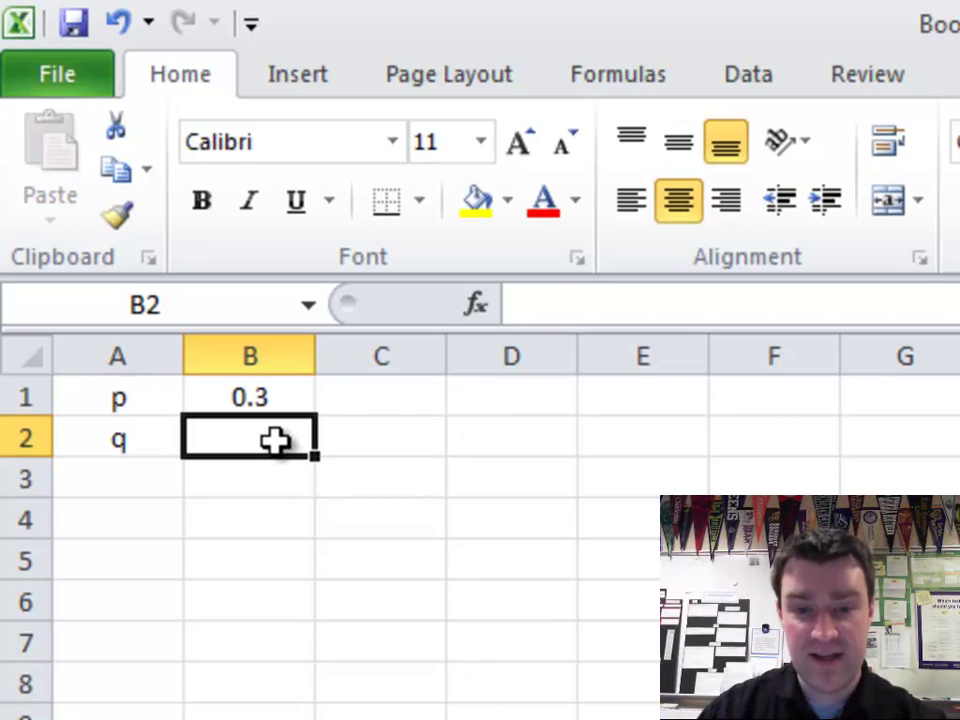
Enter the formula =1-B1 in cell B2 to calculate q from p.
click(550, 304)
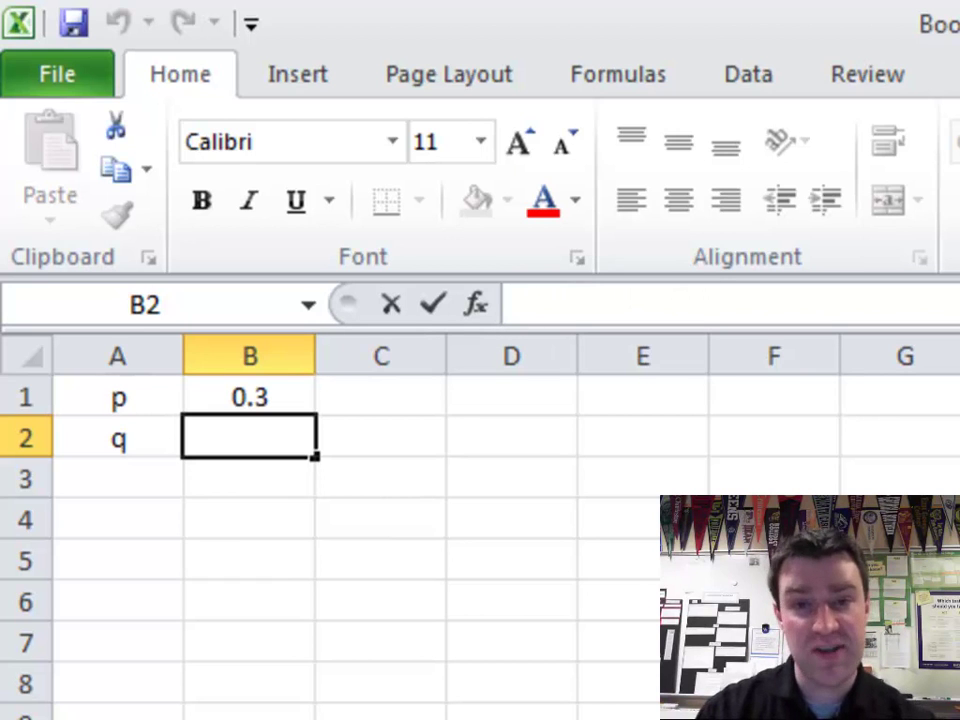
text(=)
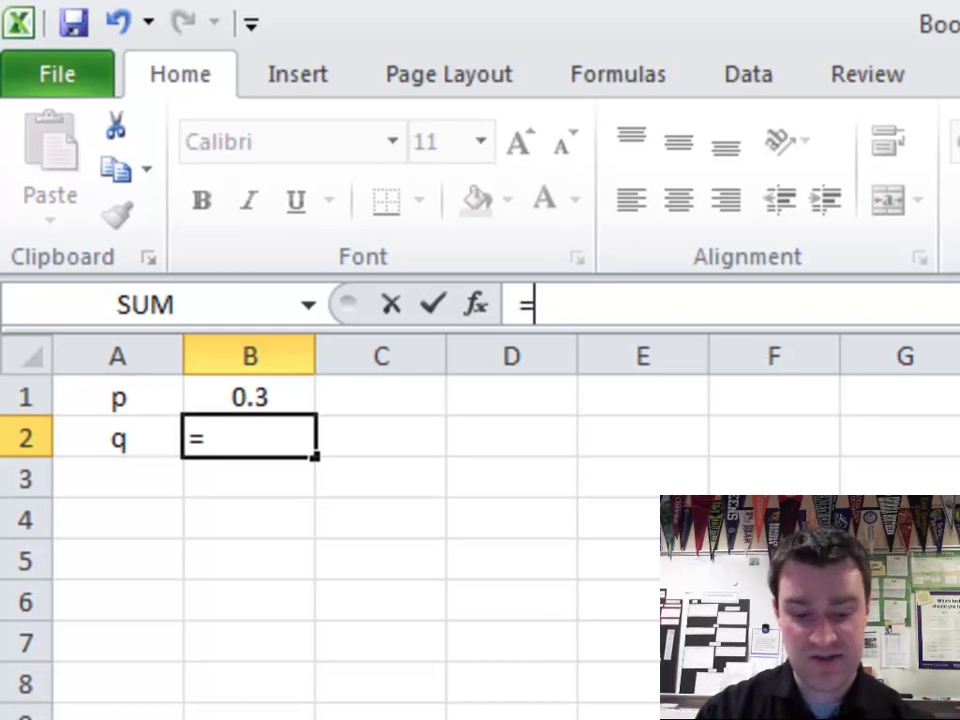
text(1-)
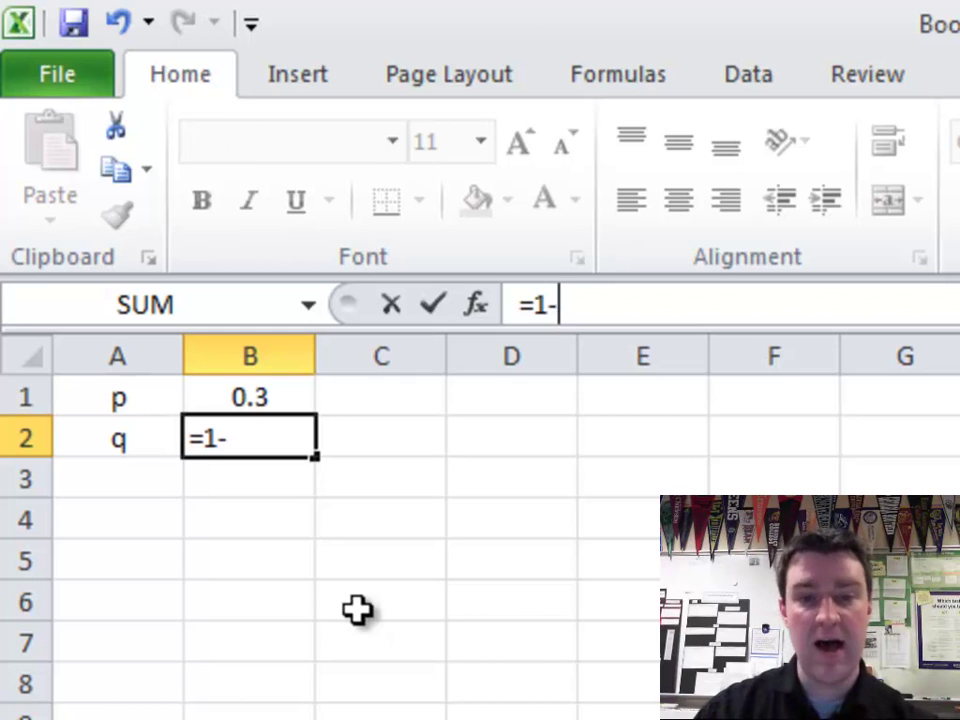
click(285, 395)
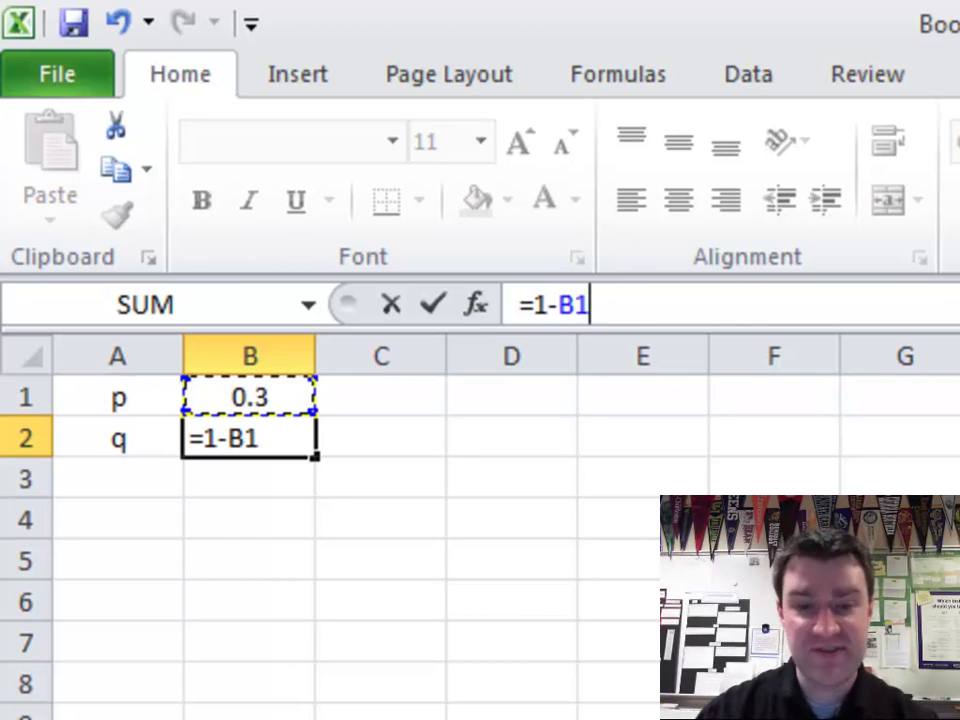
key(Return)
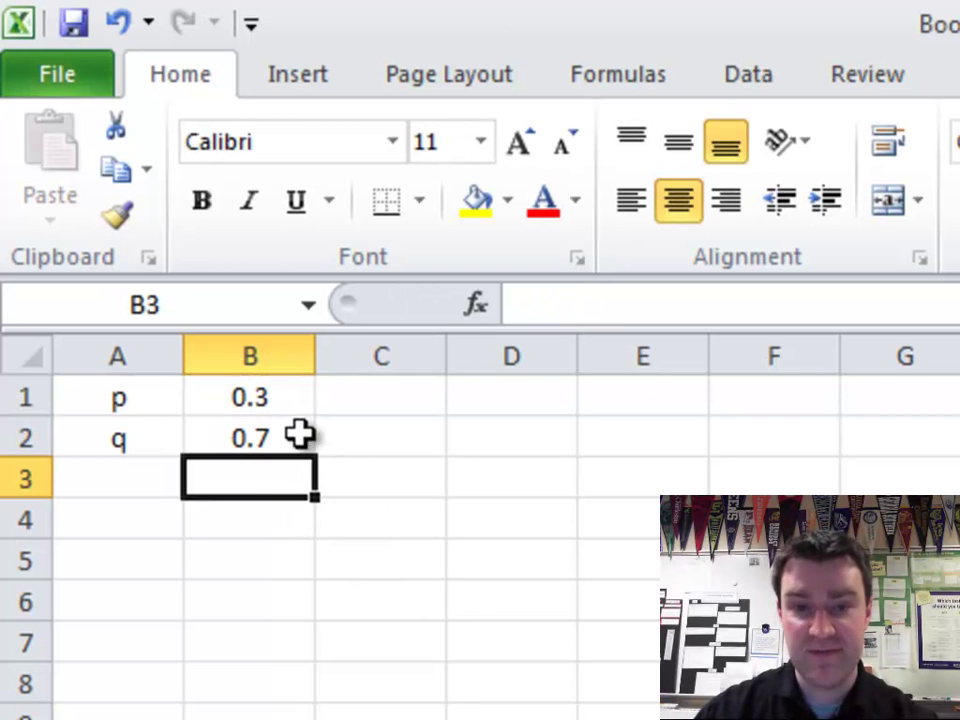
Set the p value in cell B1 to 0.8 to test the q formula.
click(294, 392)
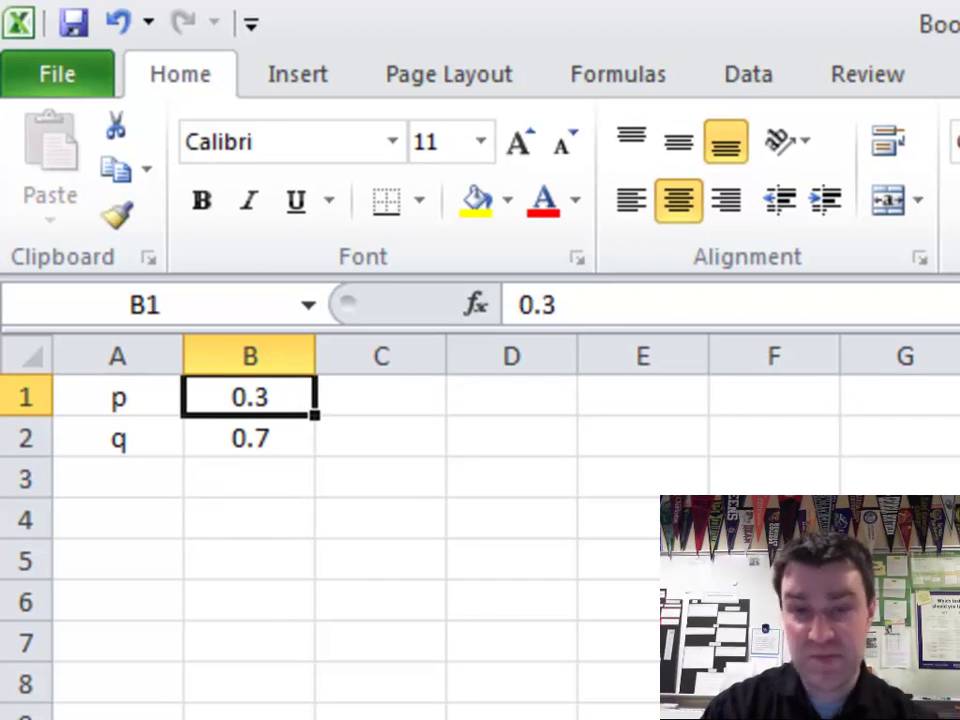
text(.8)
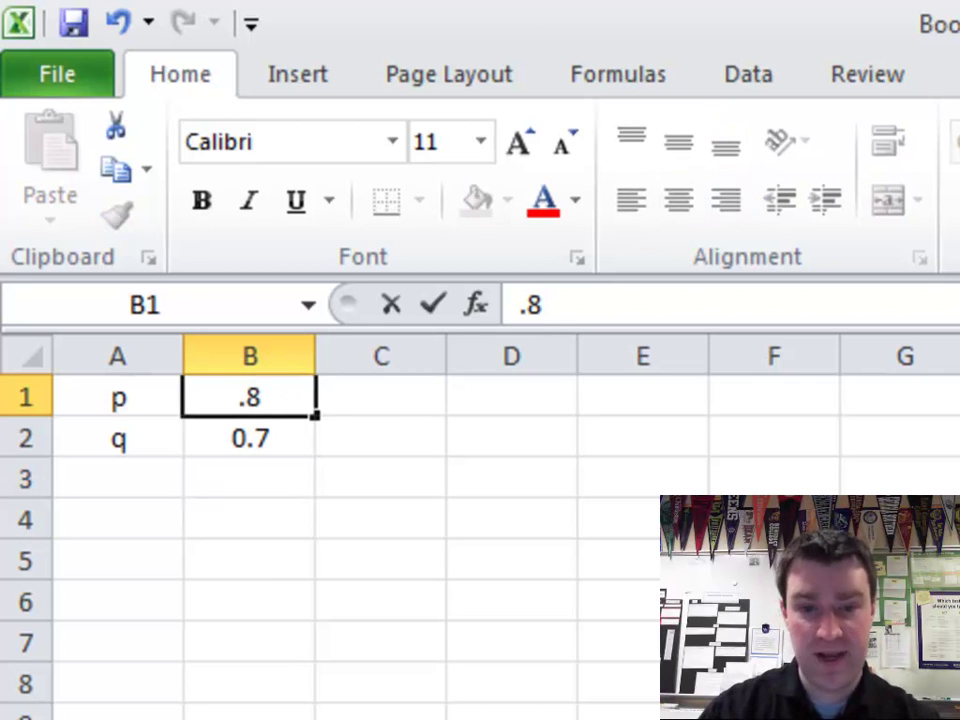
key(Return)
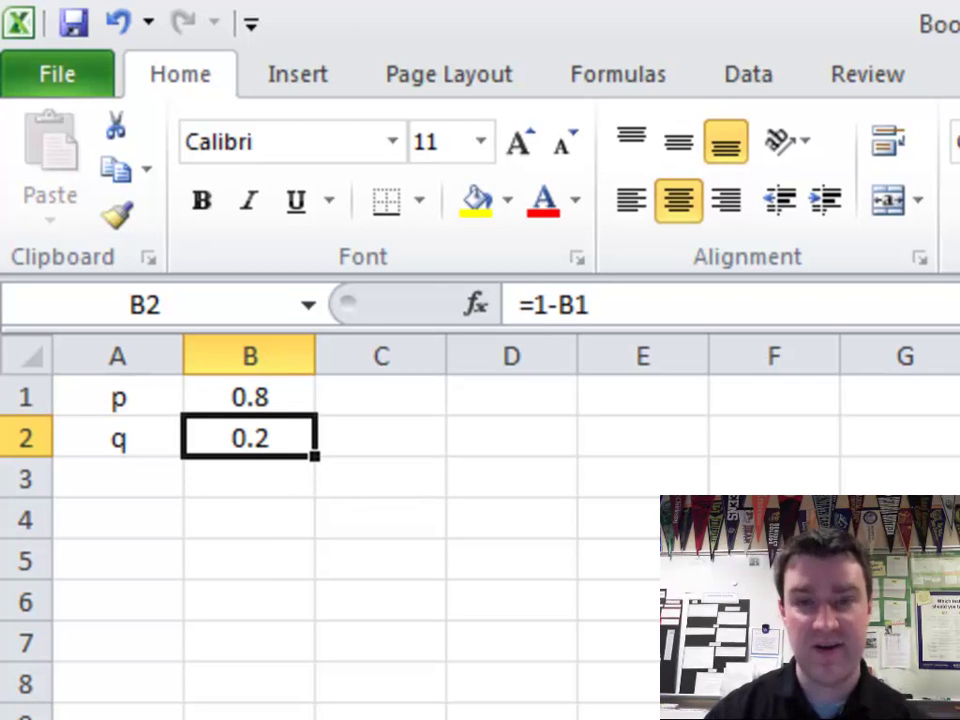
Set the p value in cell B1 to 0.5.
key(Up)
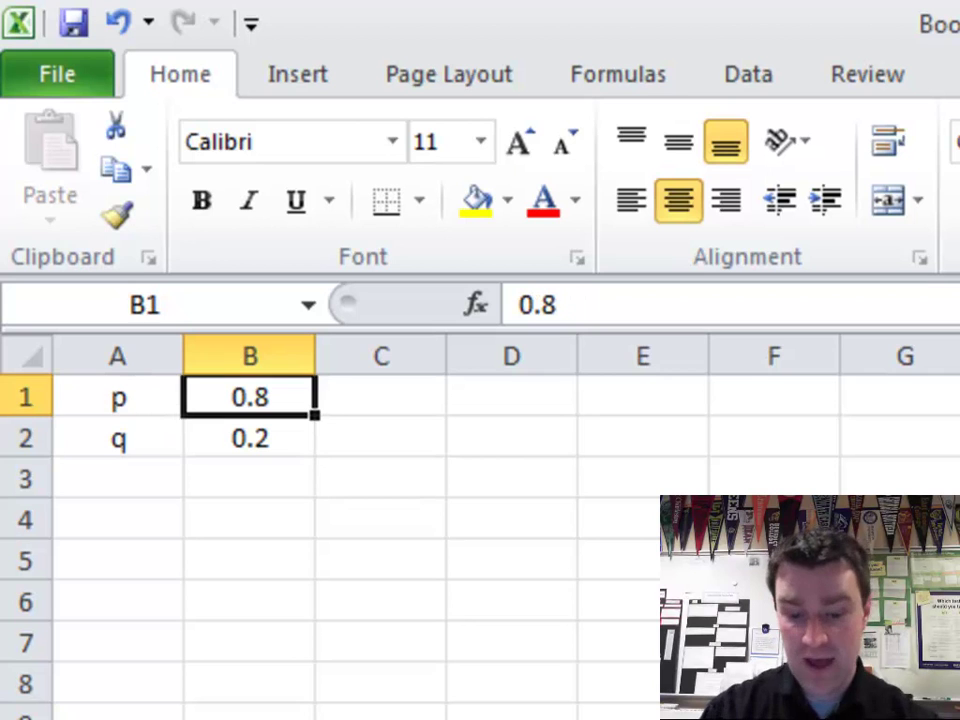
text(.5)
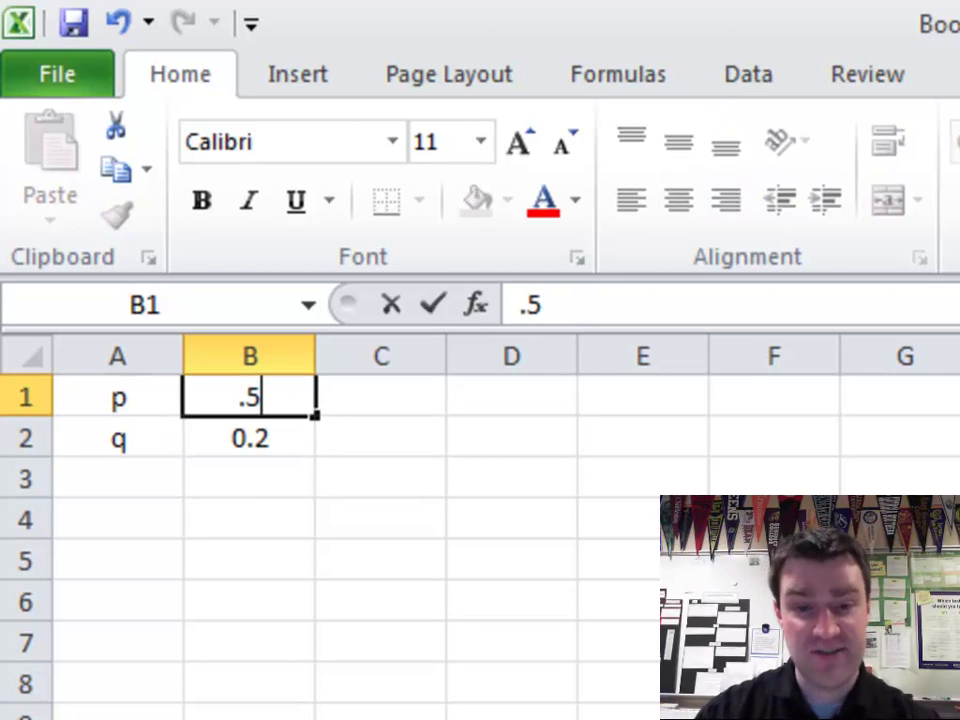
key(Return)
Try the formula =RAND() in cell A4 and clear the cell again.
key(Left)
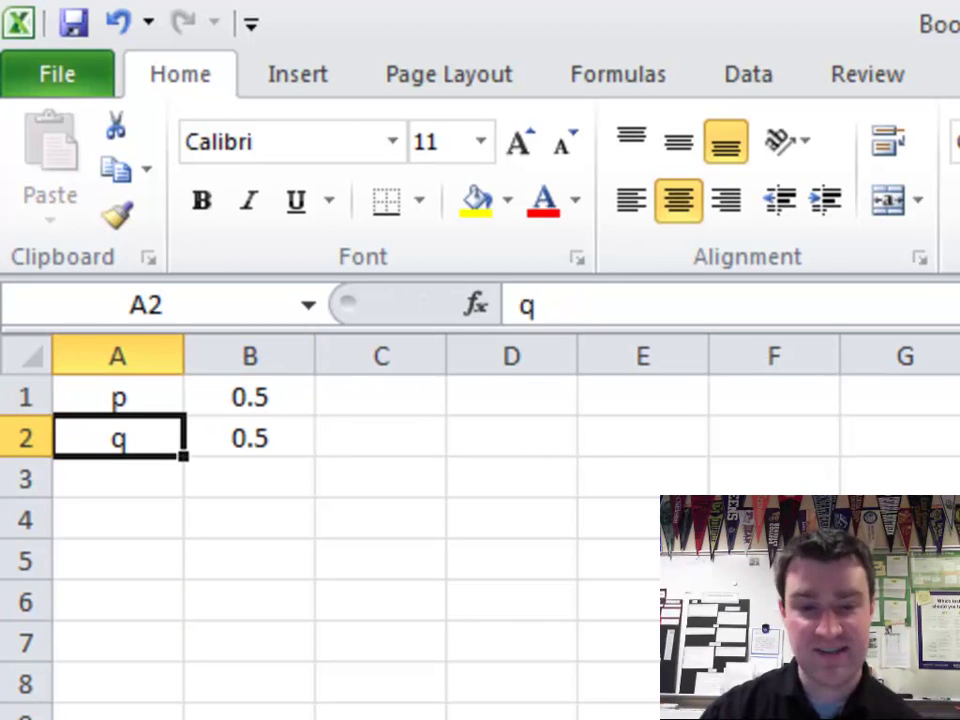
key(Down)
key(Down)
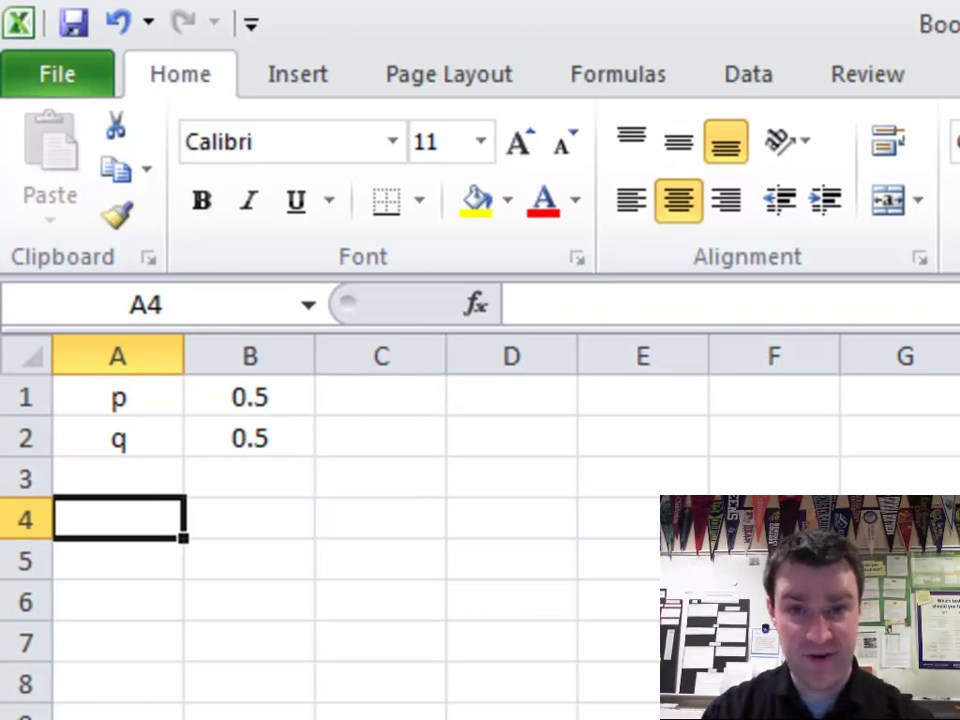
text(=rand)
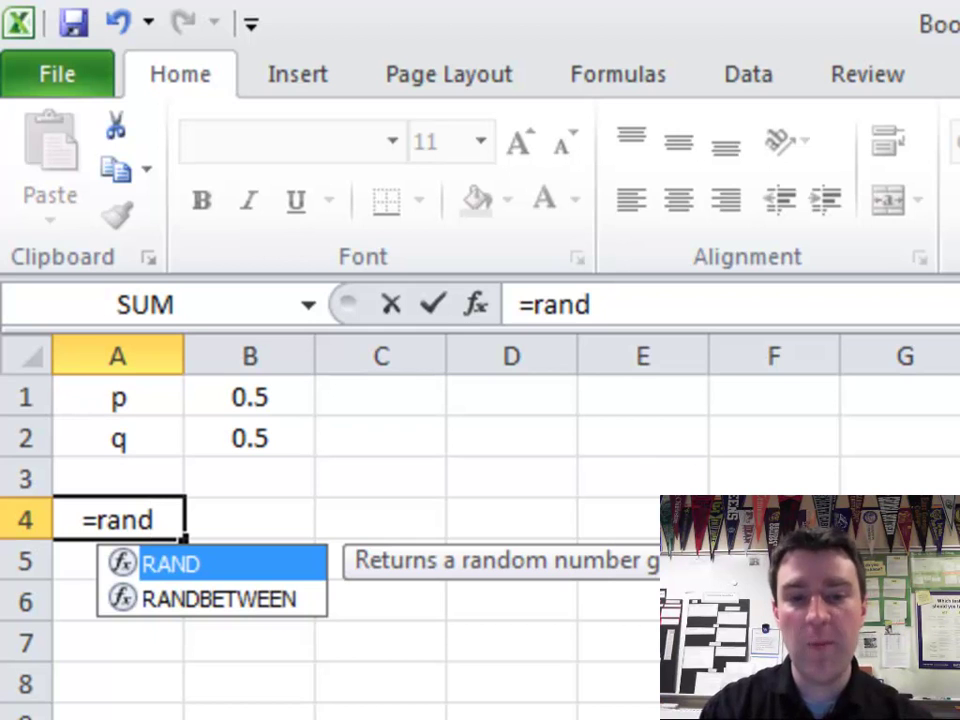
text(())
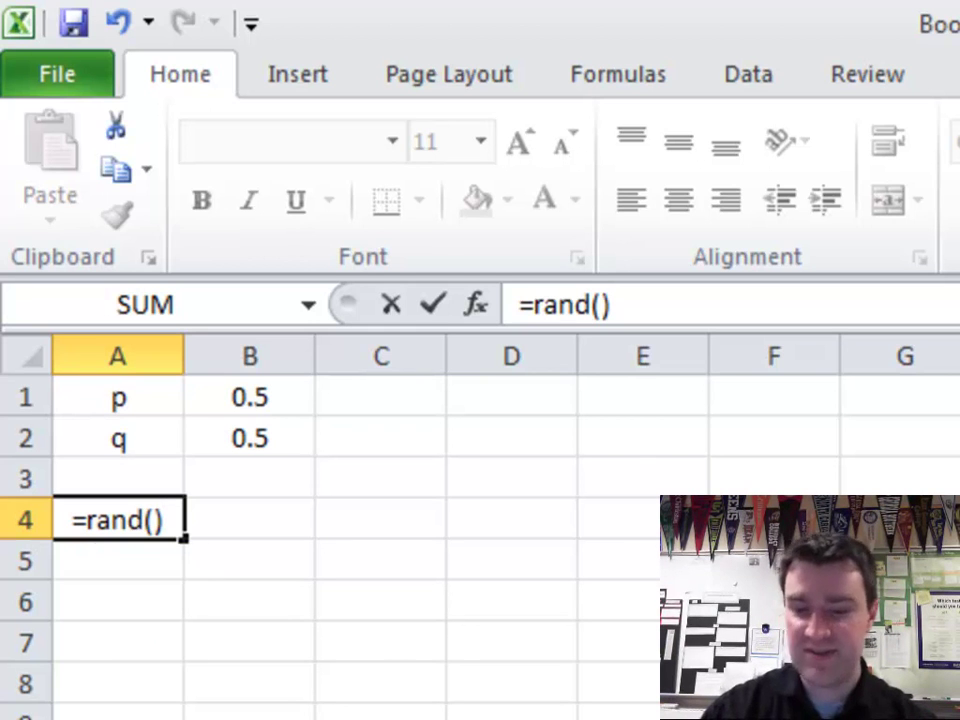
key(Return)
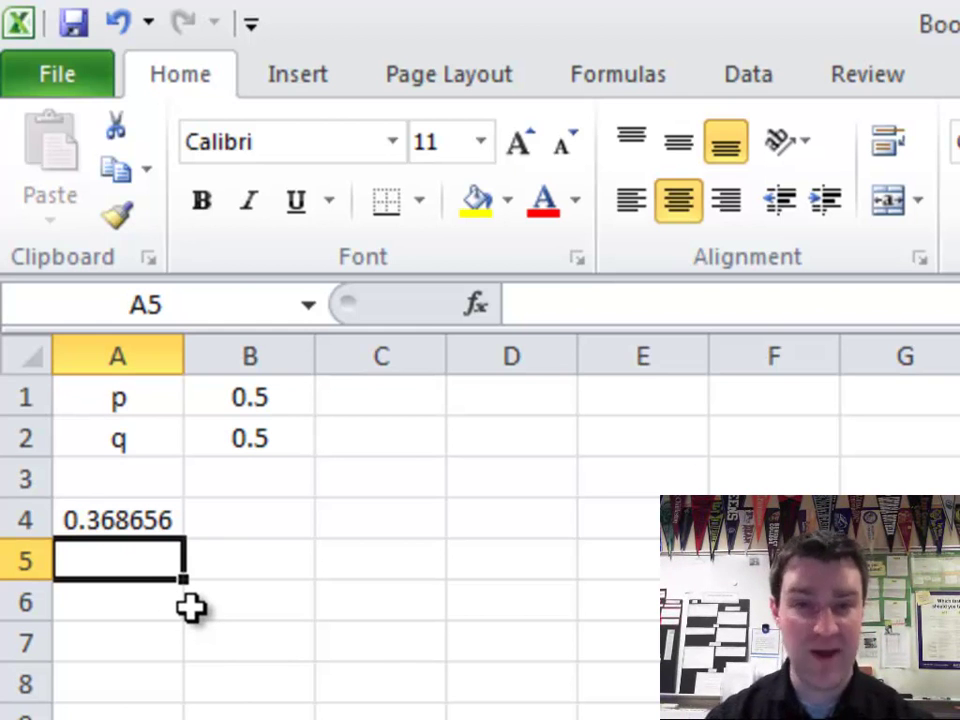
click(133, 522)
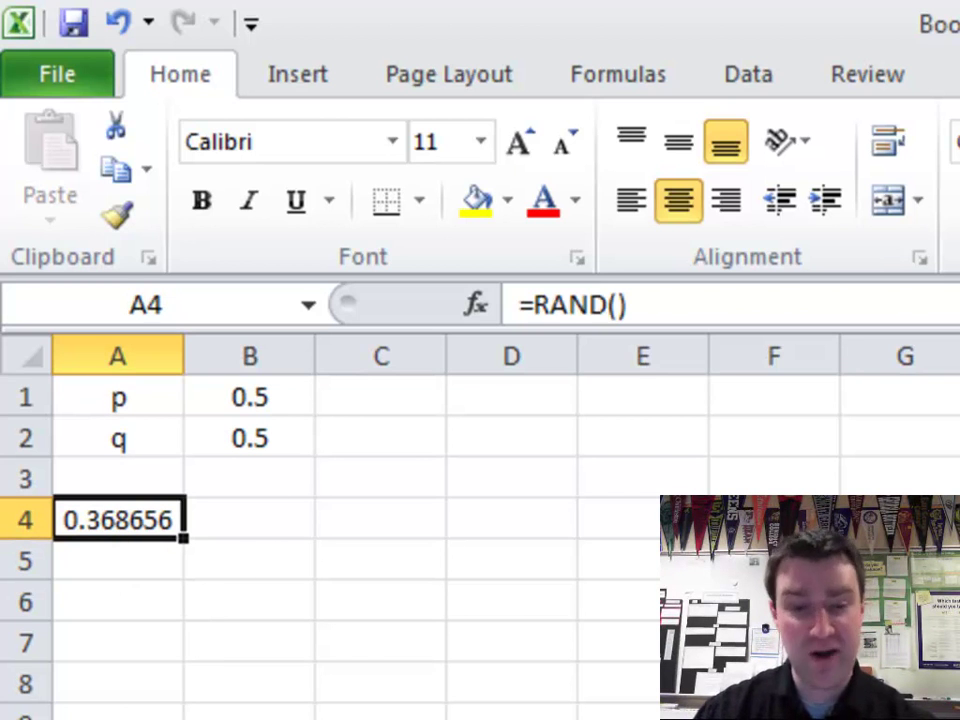
key(Delete)
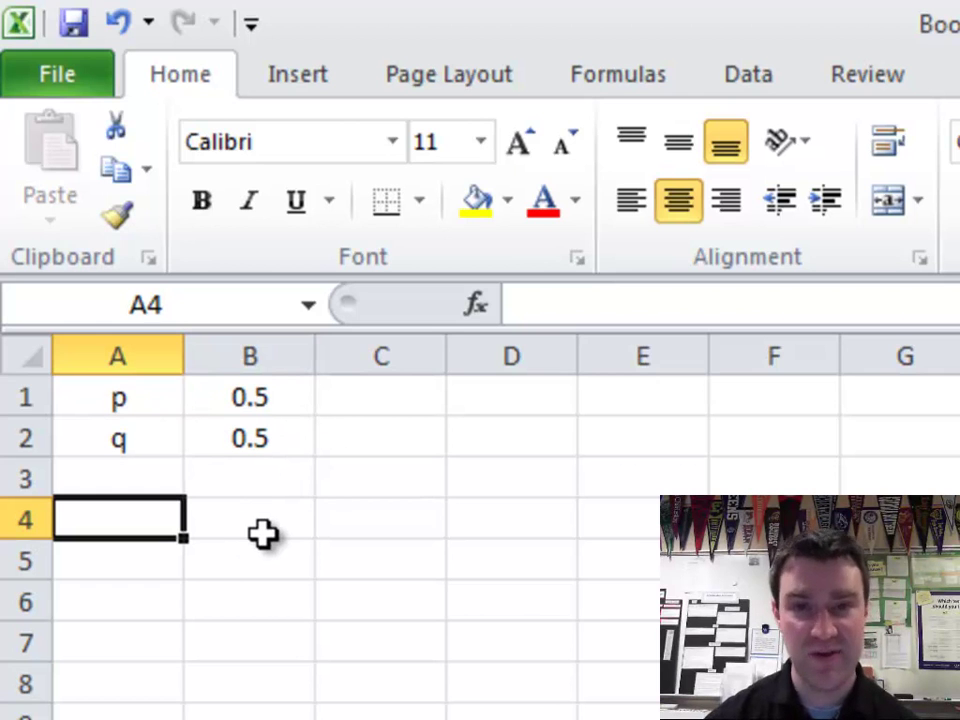
Begin an IF formula in cell C4 that tests whether RAND() is at most the p value: =if(rand()<=B1.
click(435, 534)
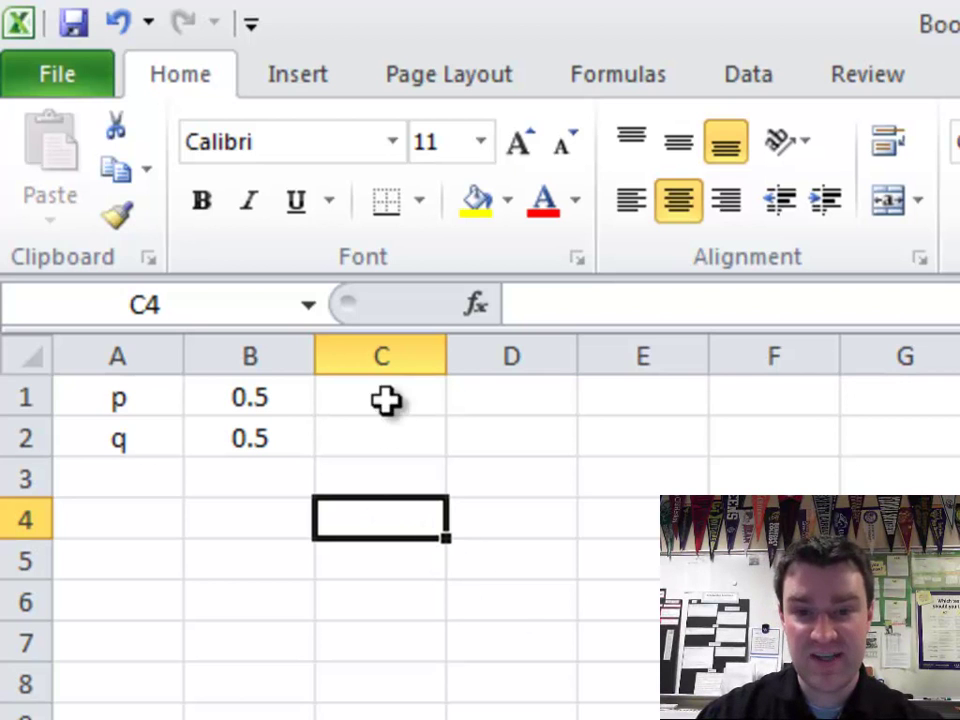
text(=)
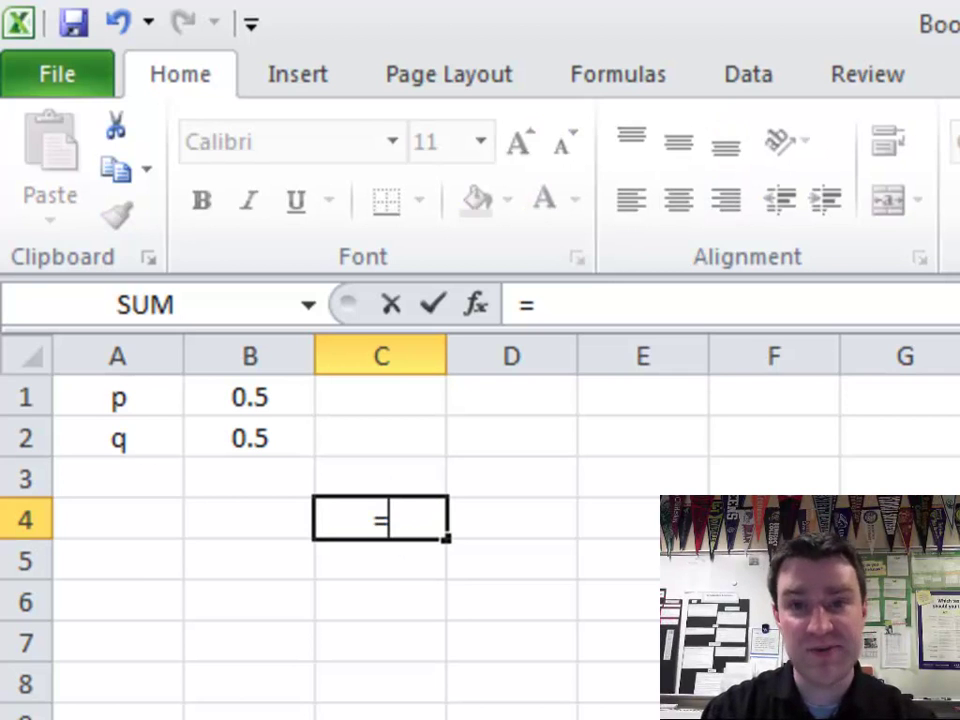
text(if()
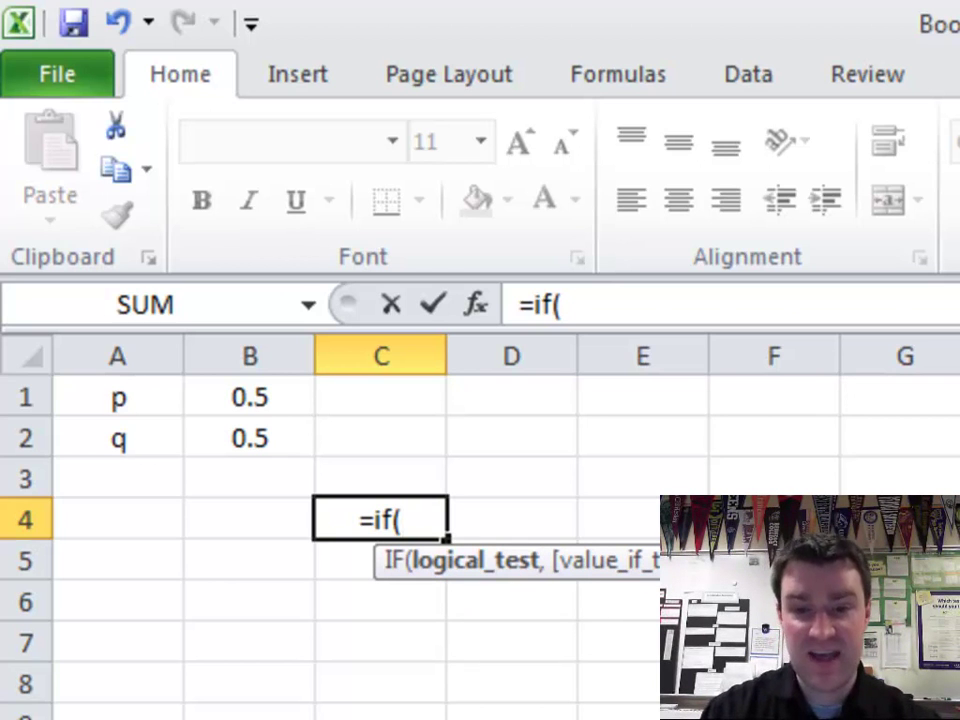
text(ran)
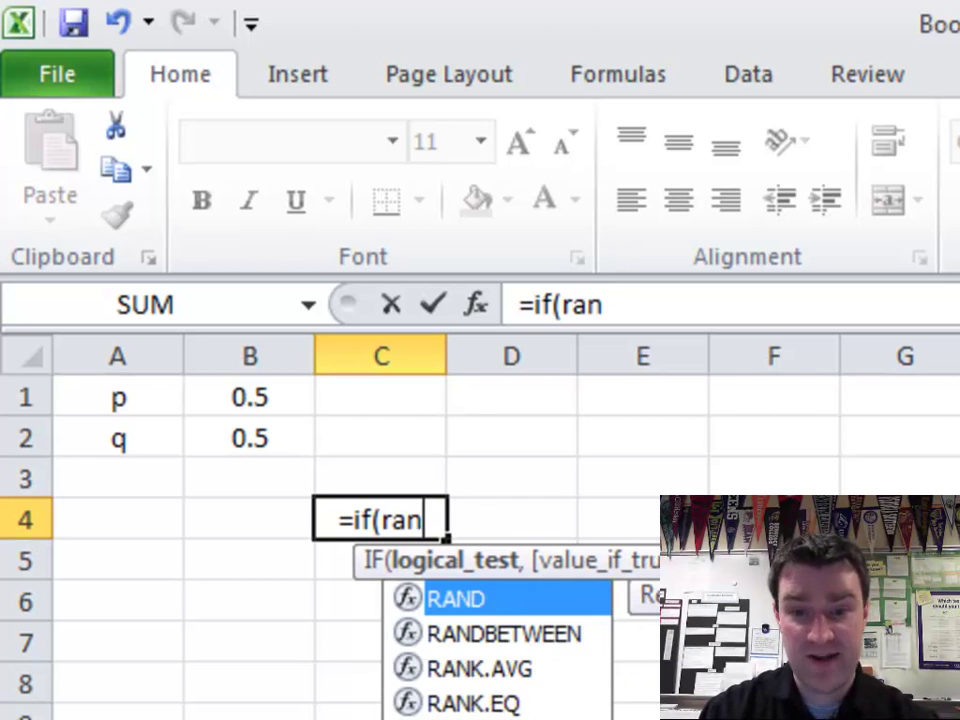
text(d())
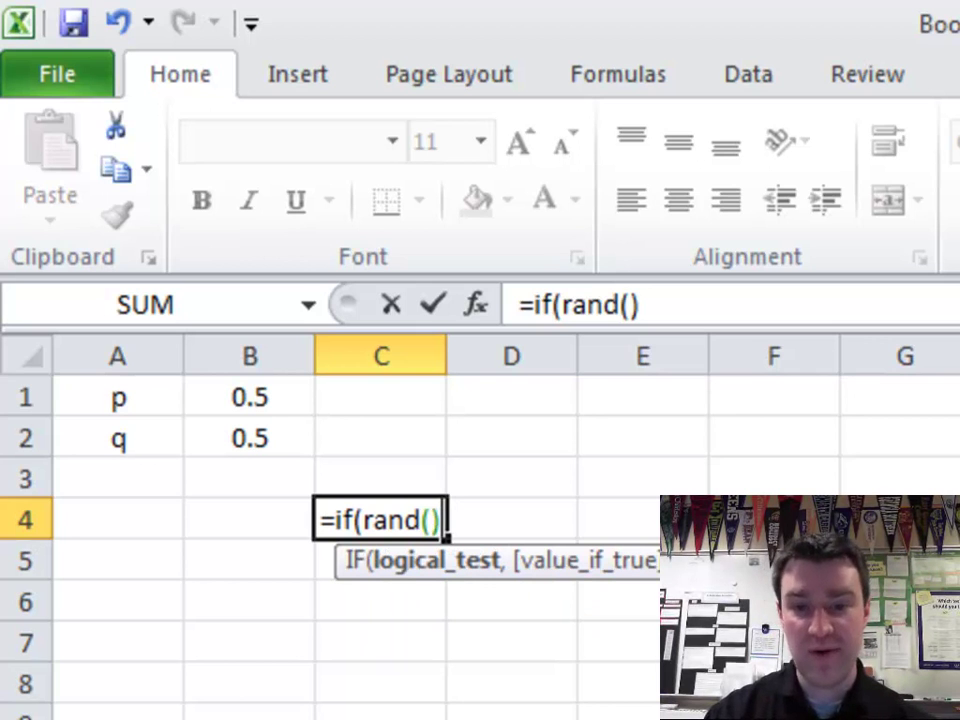
text(<)
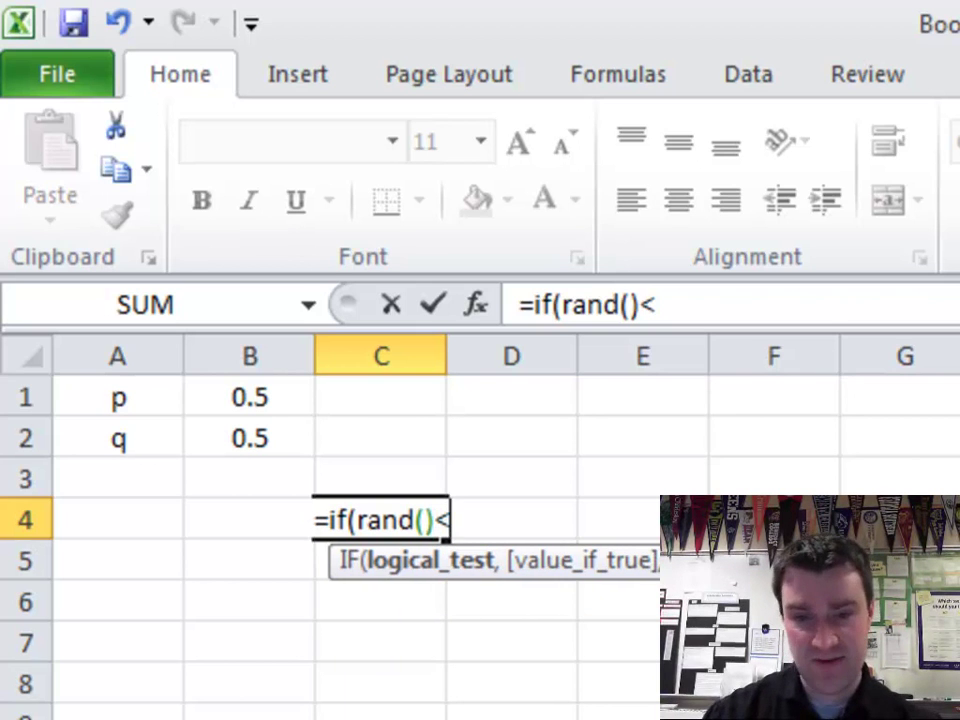
text(=)
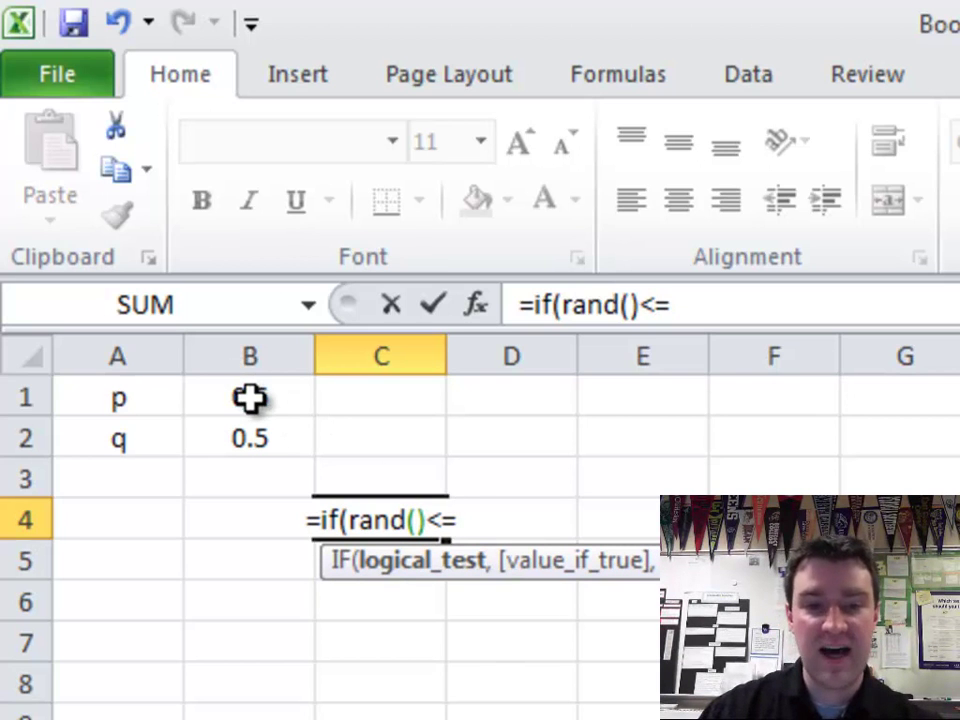
click(250, 398)
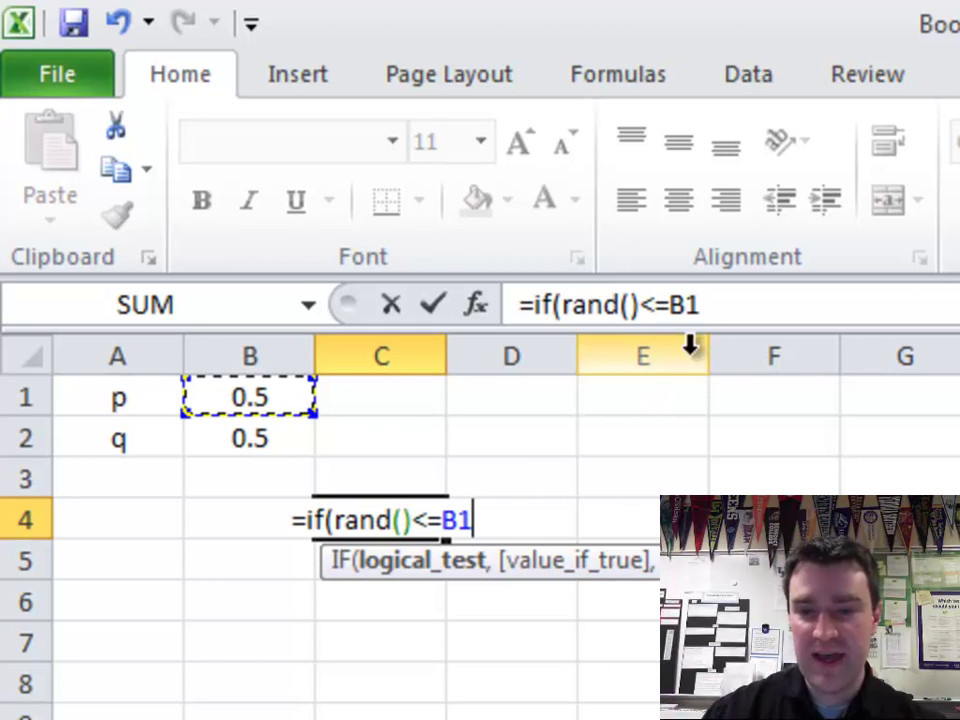
Make the row of the B1 reference absolute in the C4 formula, as B$1.
click(688, 304)
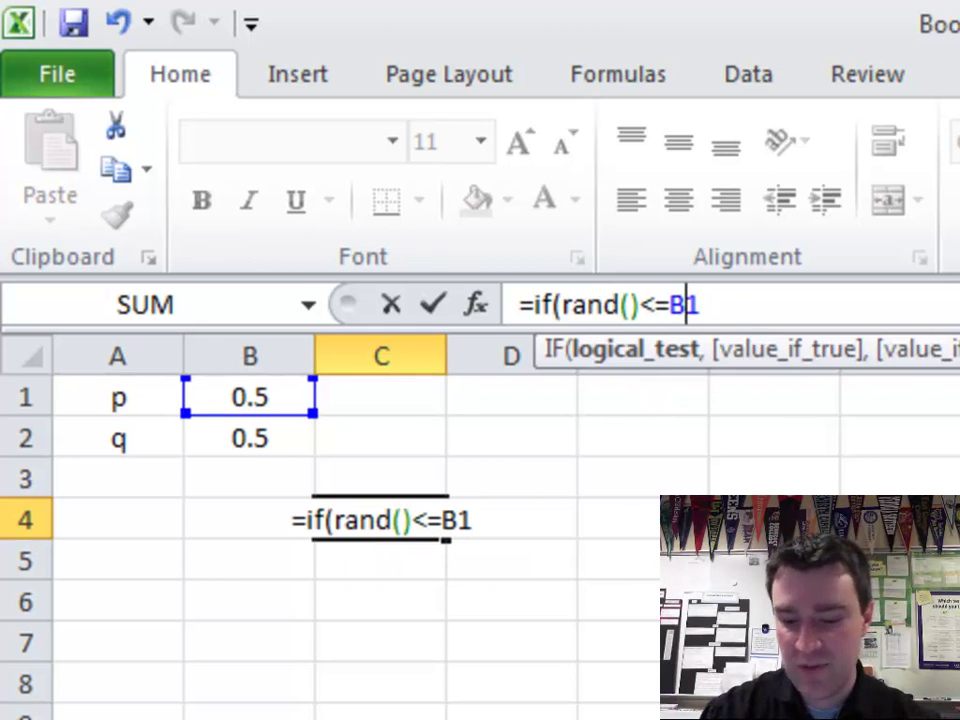
text($)
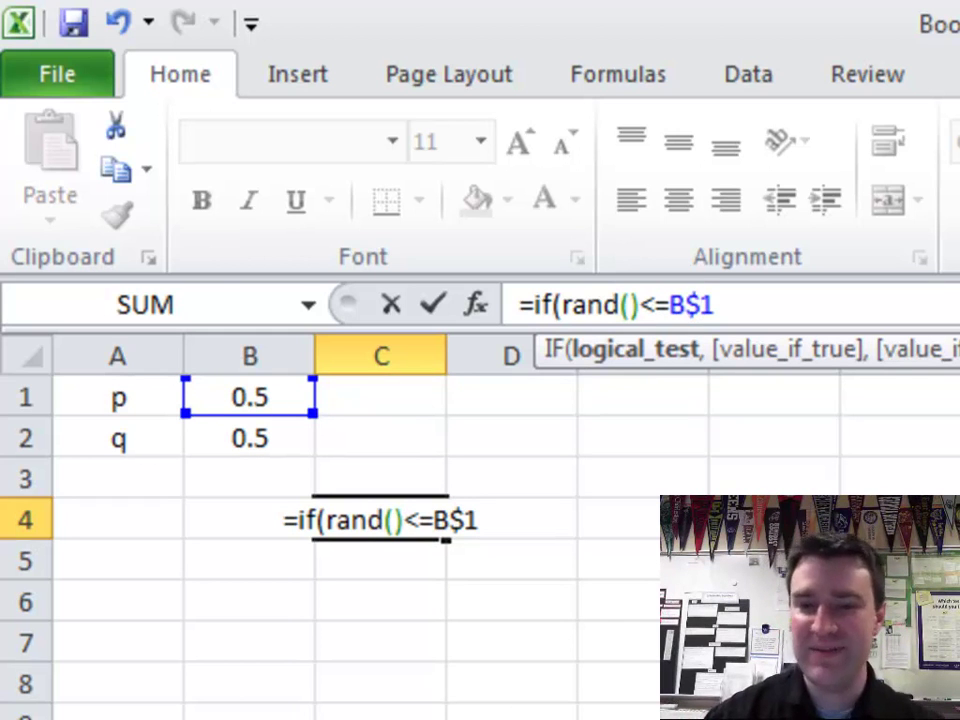
key(Right)
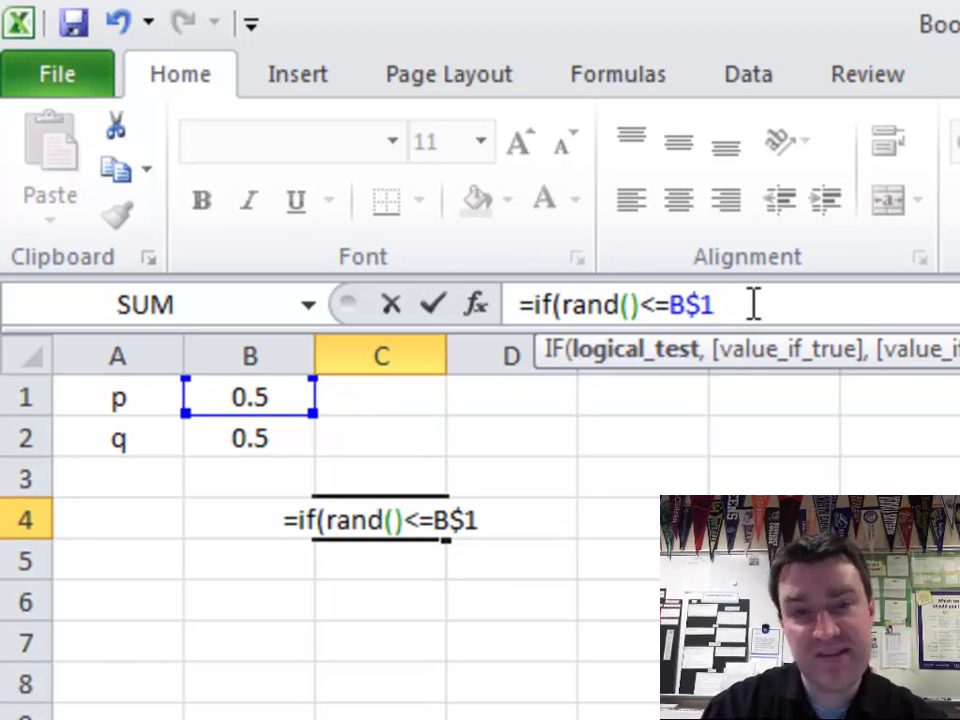
Complete the C4 formula as =if(rand()<=B$1,"A","B") and fill it down to C20.
text(,)
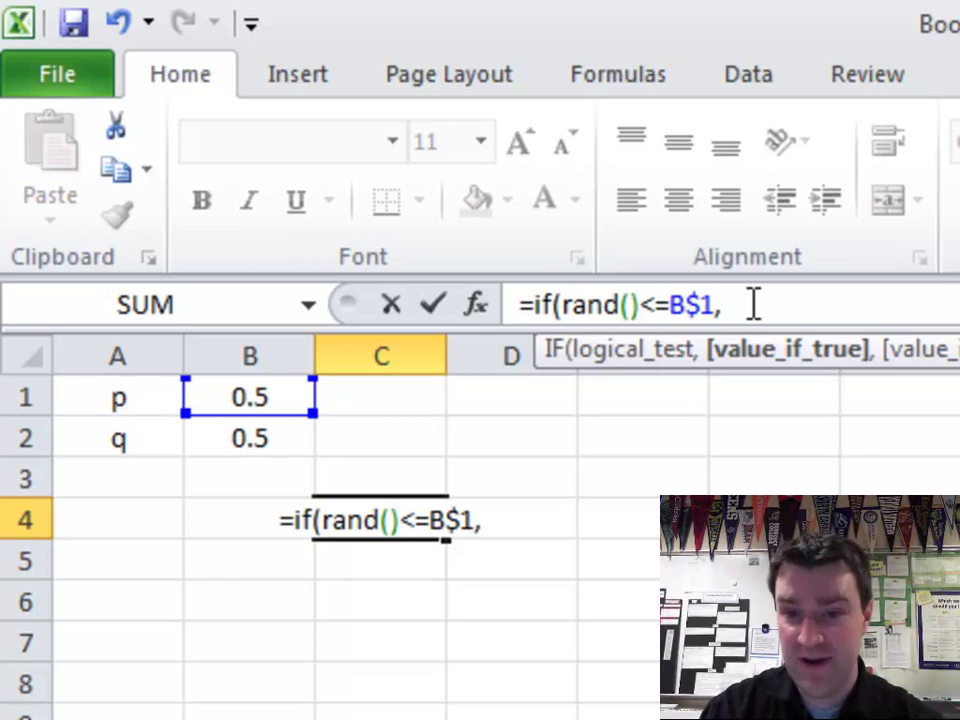
text(")
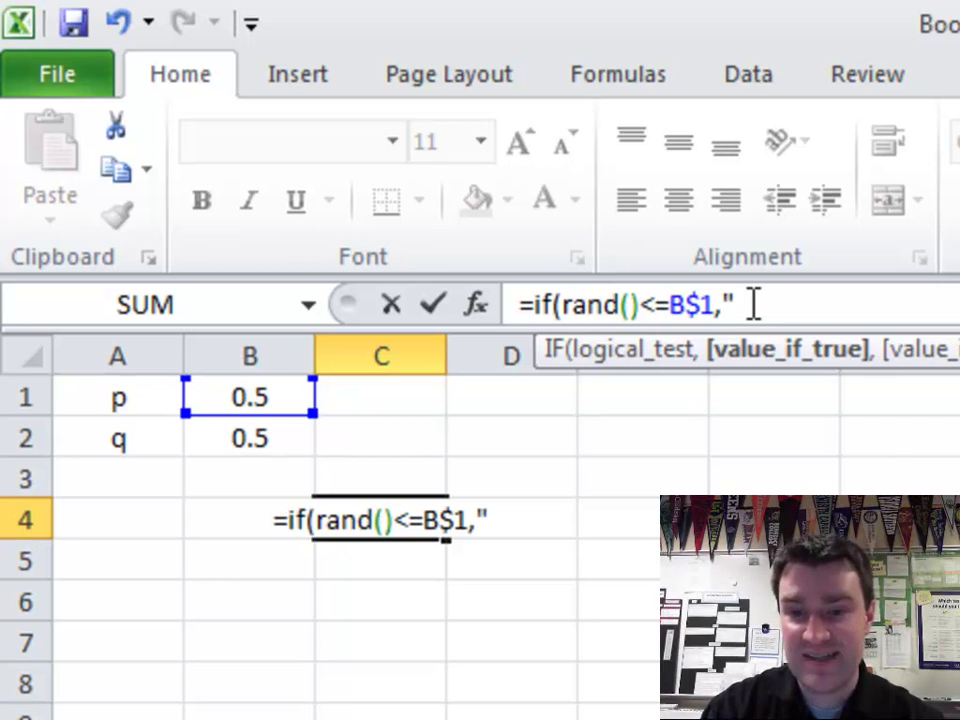
text(A")
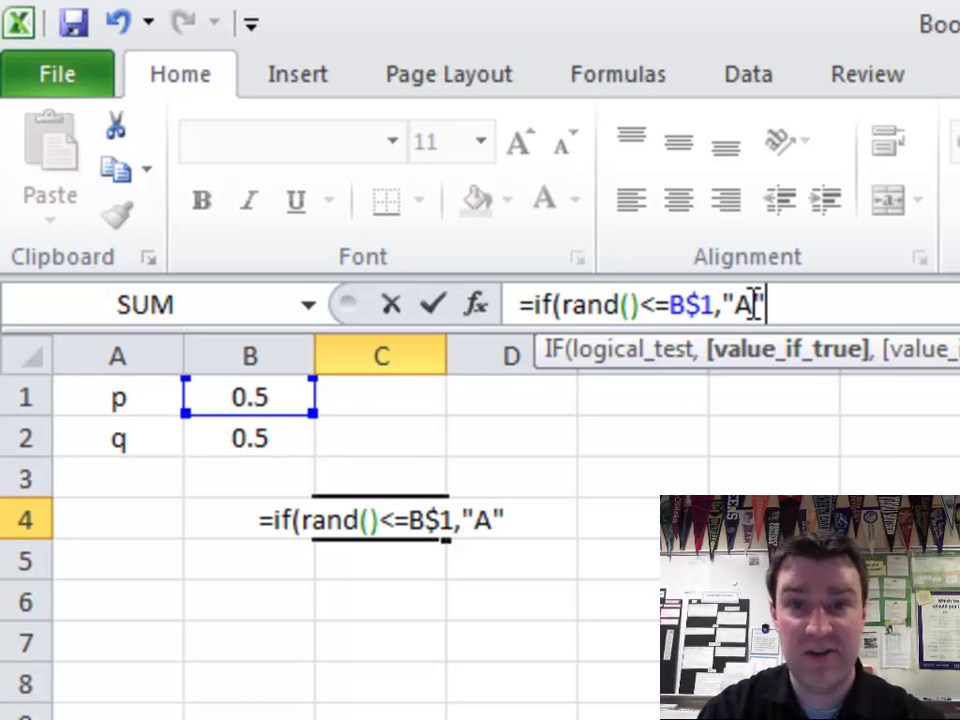
text(,)
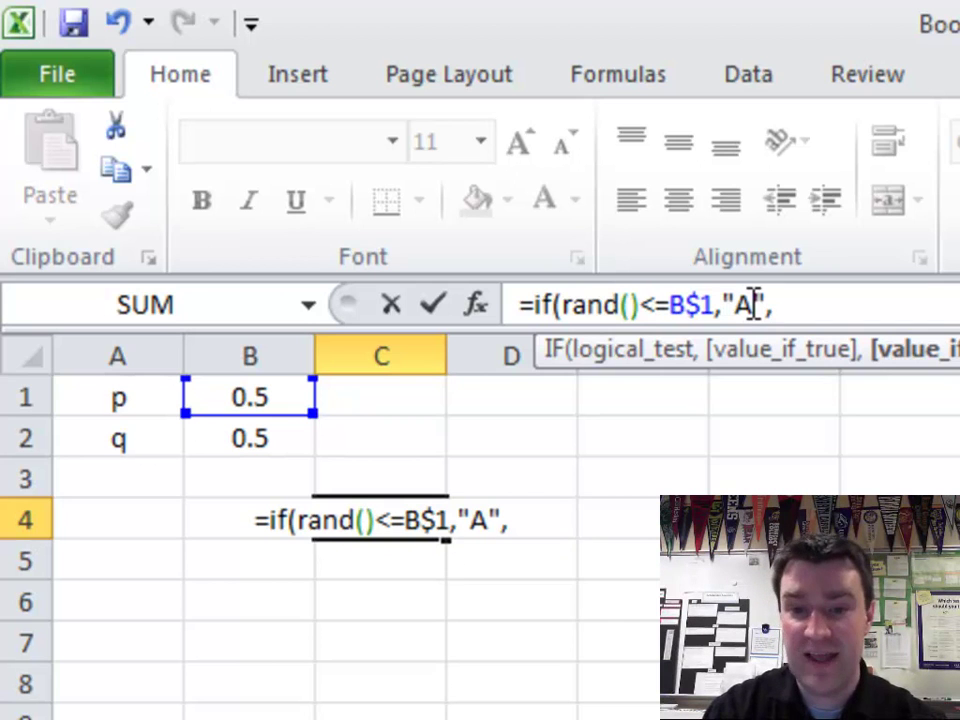
text("B)
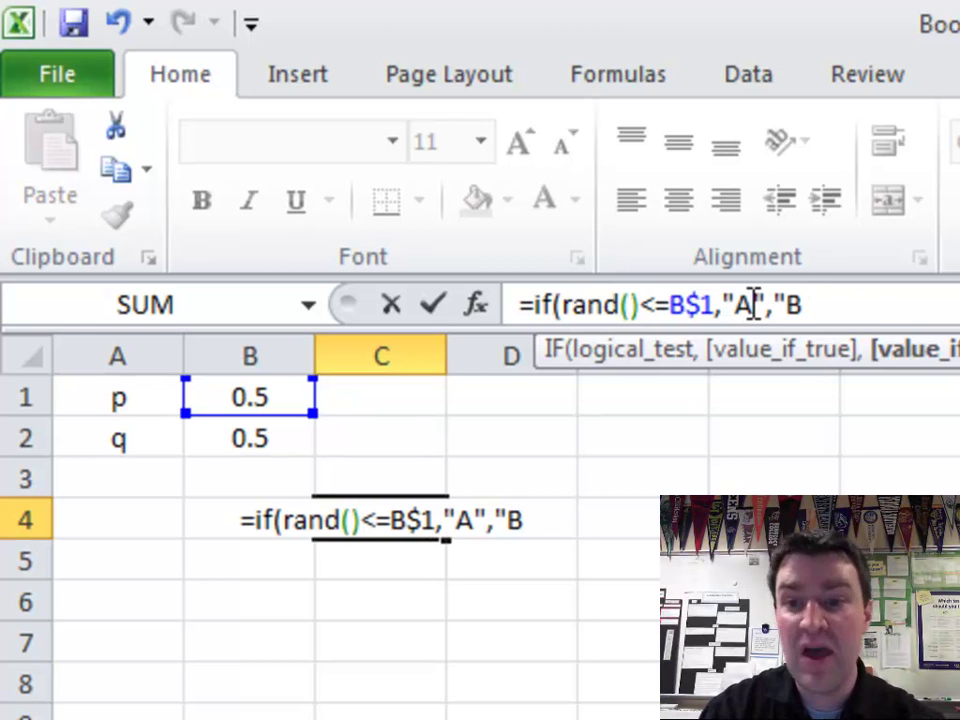
text(")
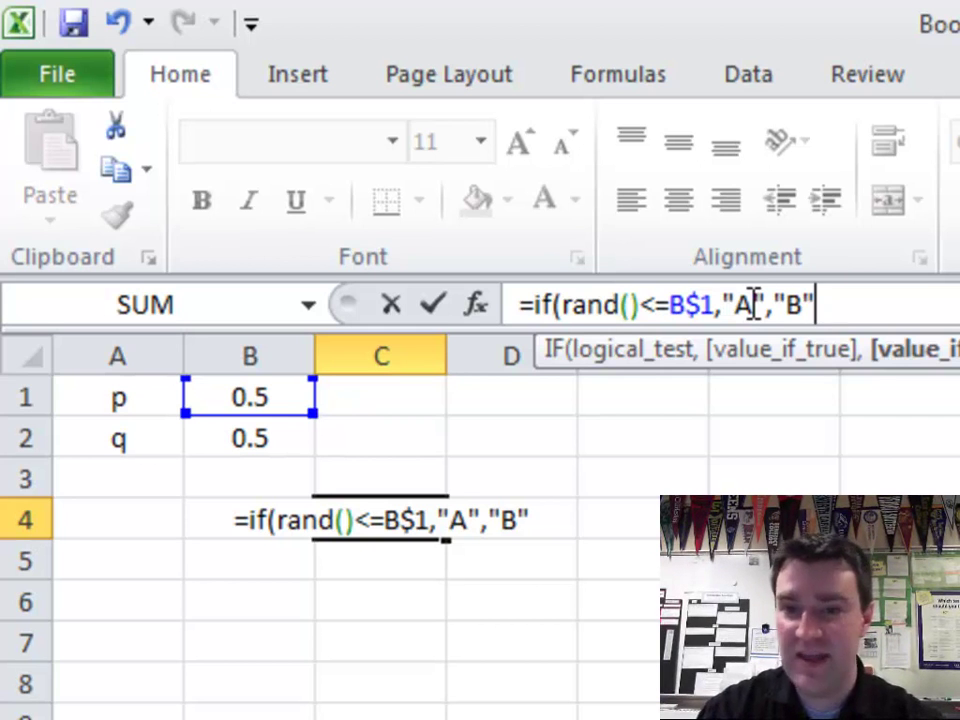
text())
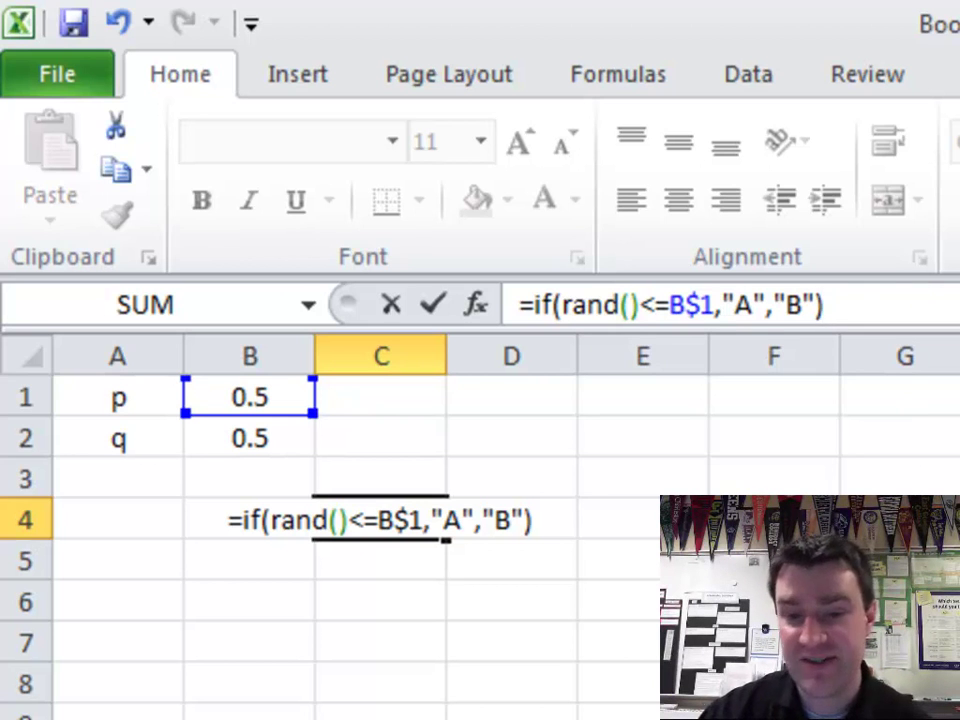
key(Return)
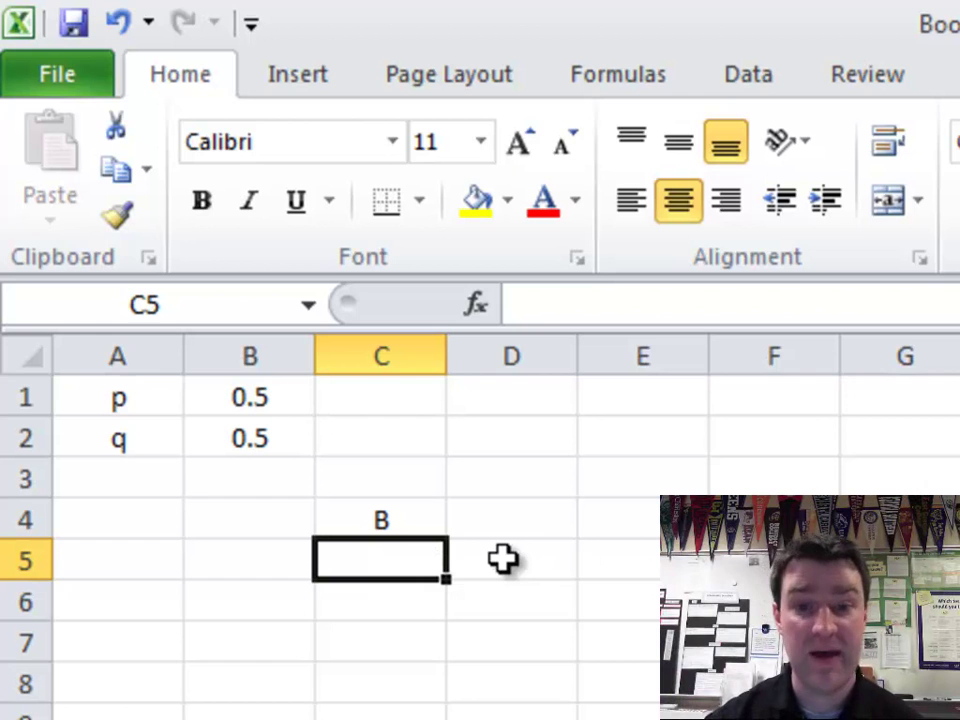
click(440, 512)
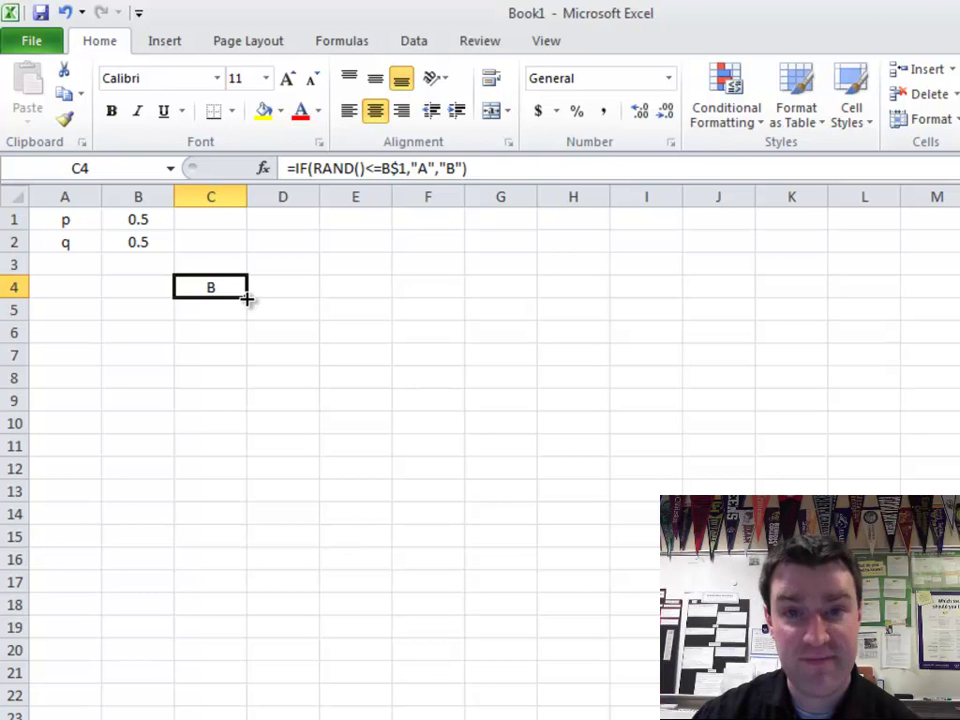
drag(251, 304, 216, 656)
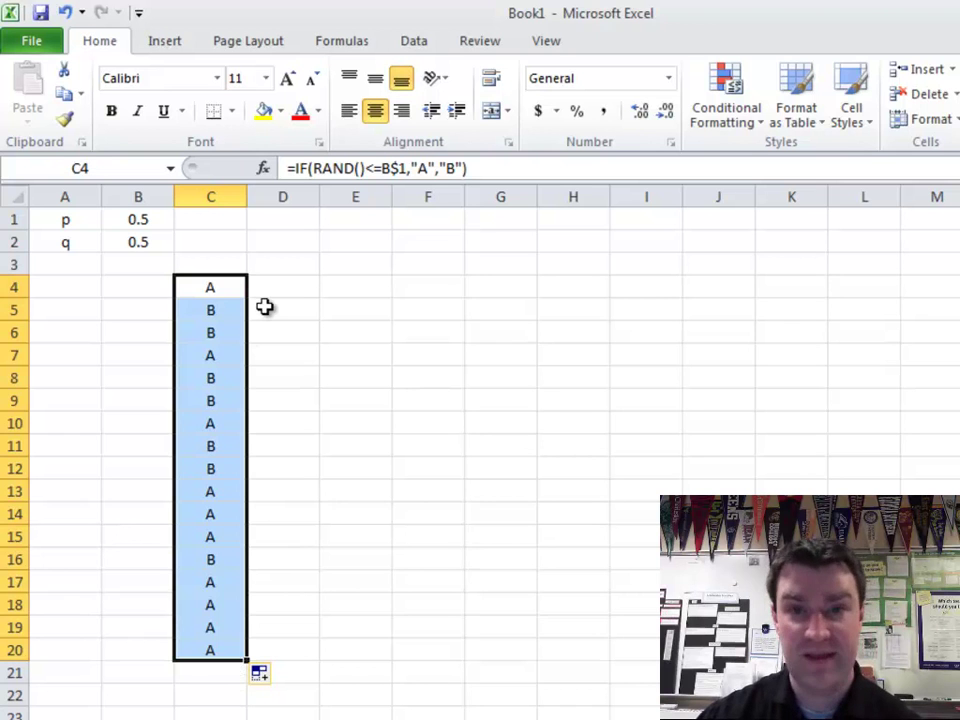
Test the outcomes with p values of 0.9 and 0.2 in cell B1 and return p to 0.5.
click(131, 219)
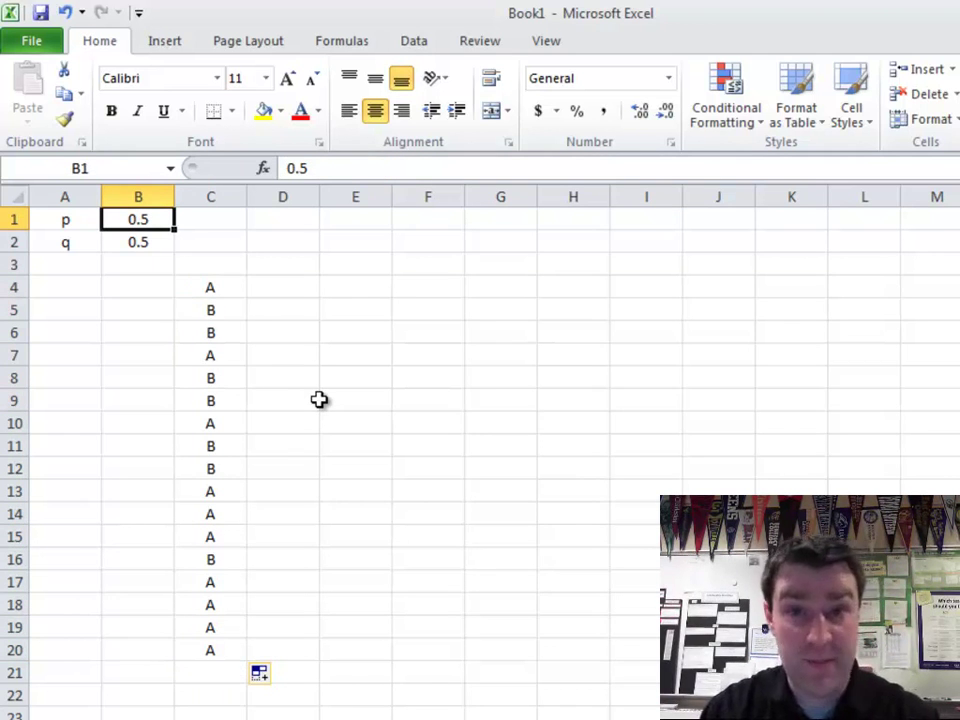
text(.9)
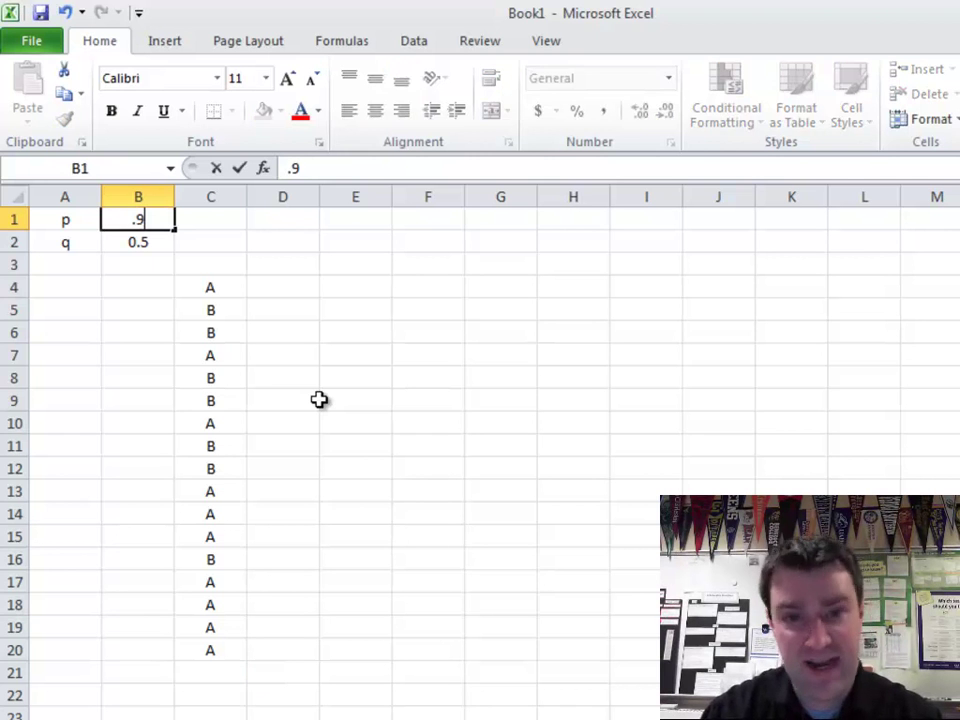
key(Return)
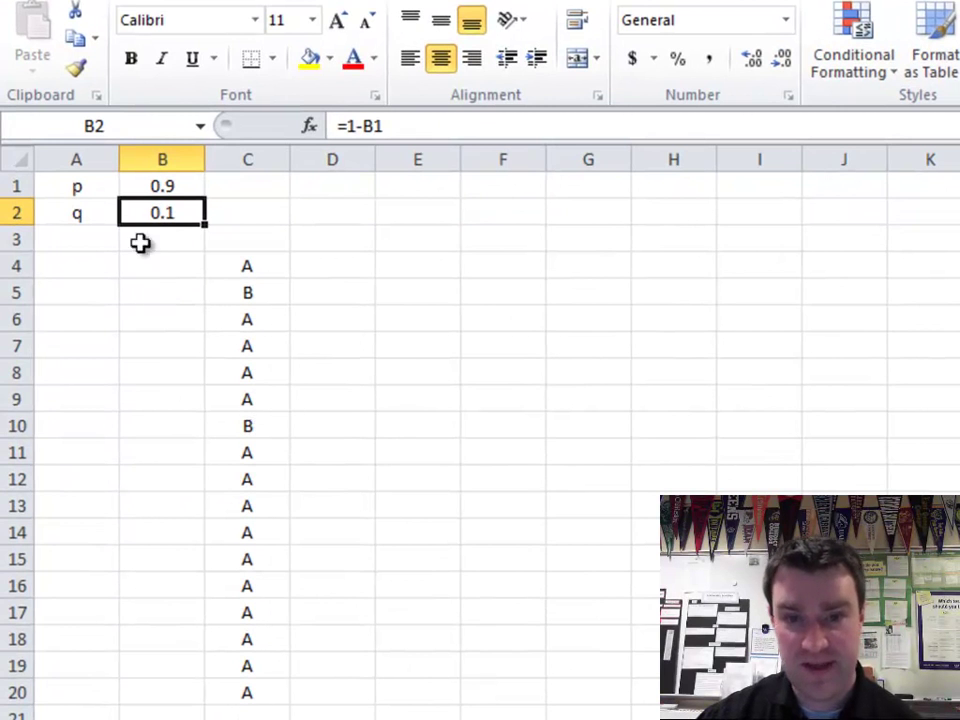
click(161, 186)
text(.2)
key(Return)
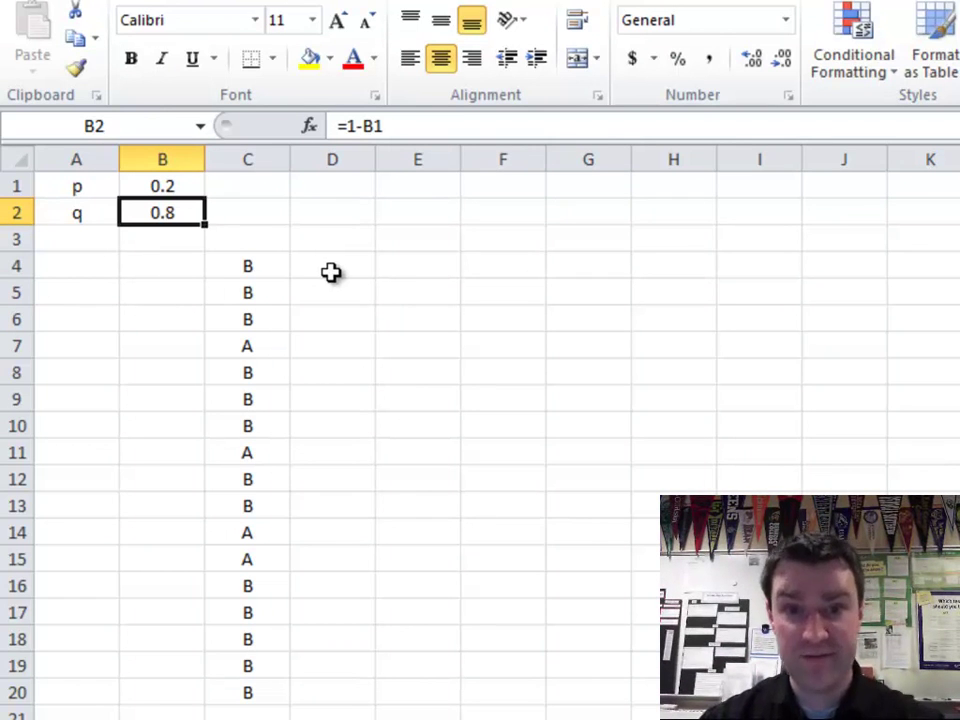
key(Up)
text(.5)
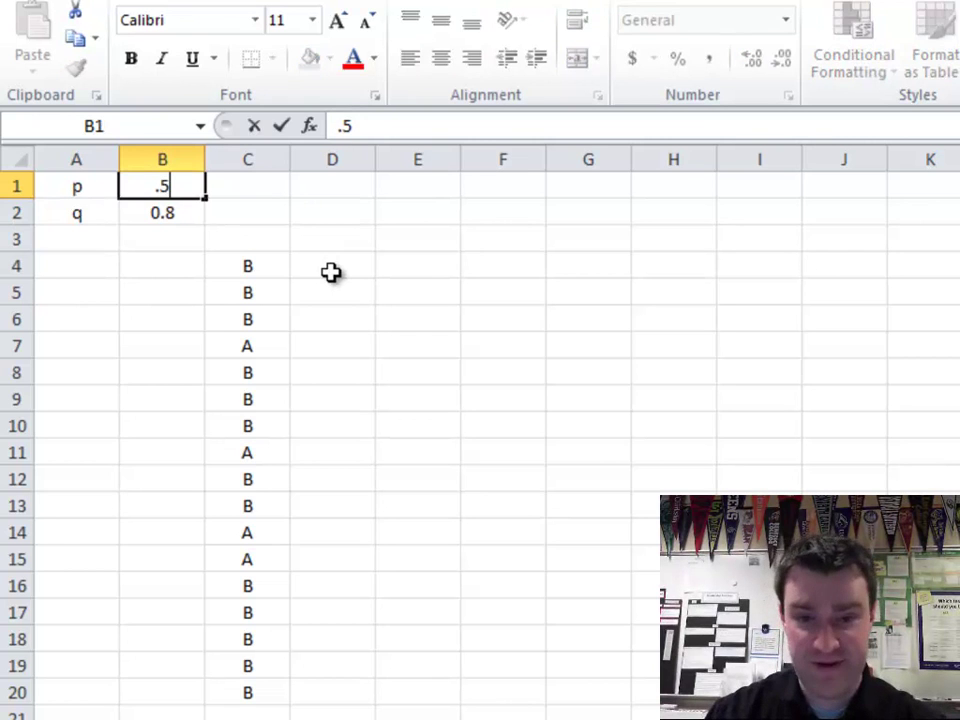
key(Return)
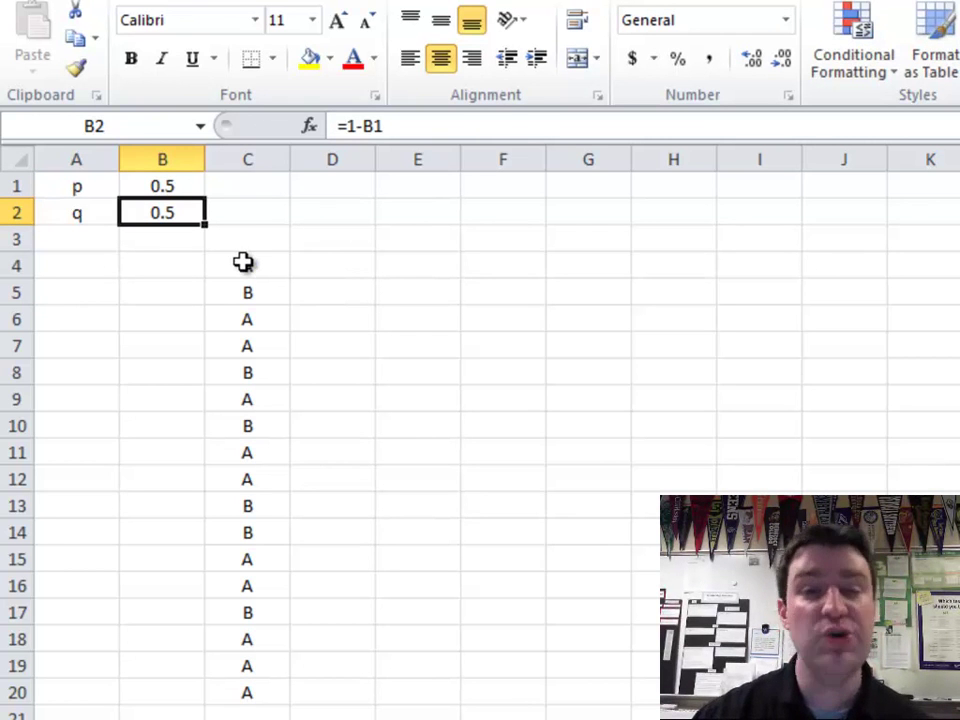
Copy the formula text of C4 unchanged into cell D4 and fill it down to D20.
click(243, 262)
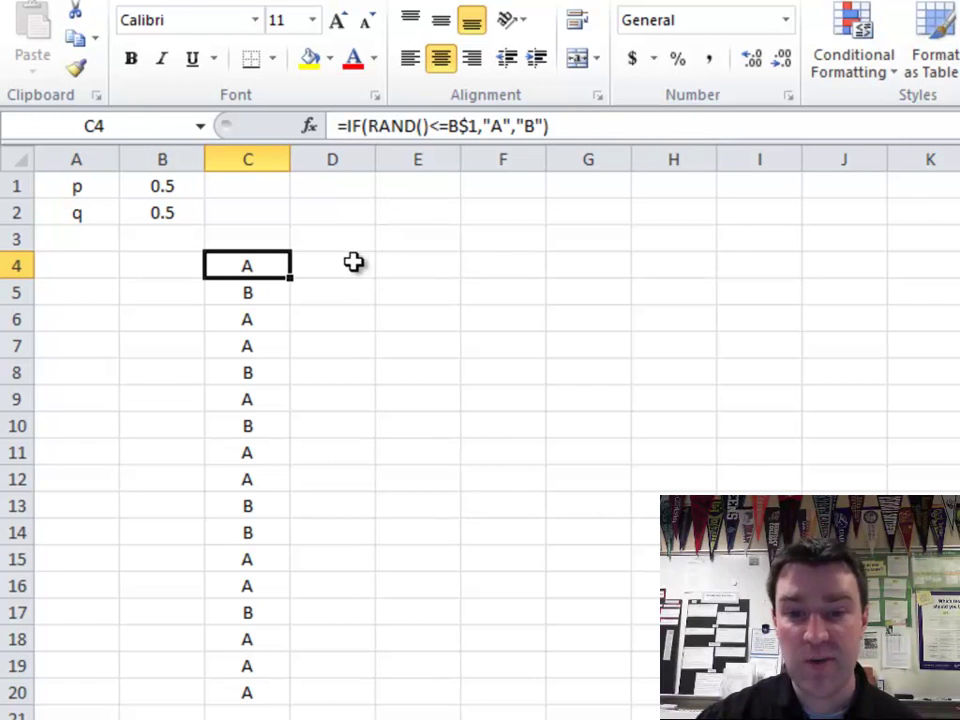
click(348, 262)
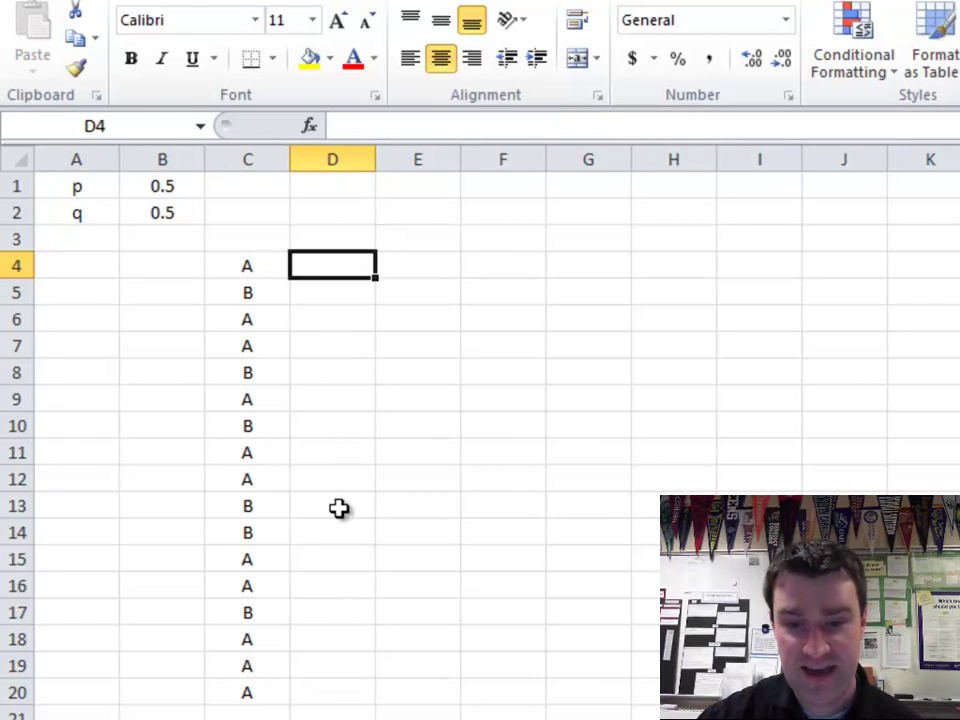
click(251, 261)
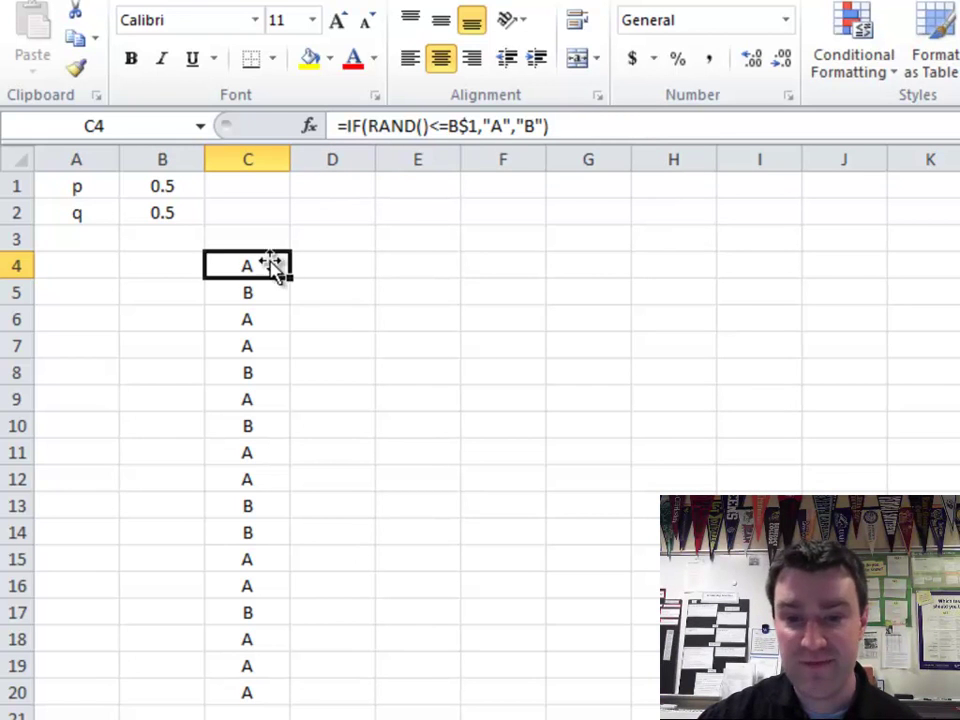
click(586, 125)
drag(586, 125, 336, 125)
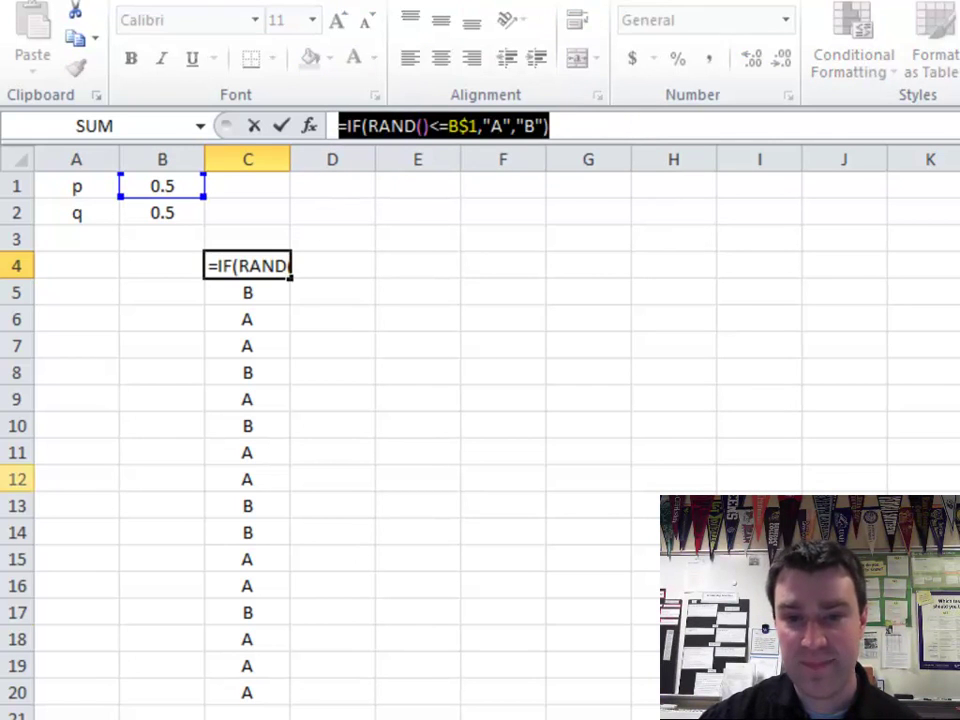
click(74, 42)
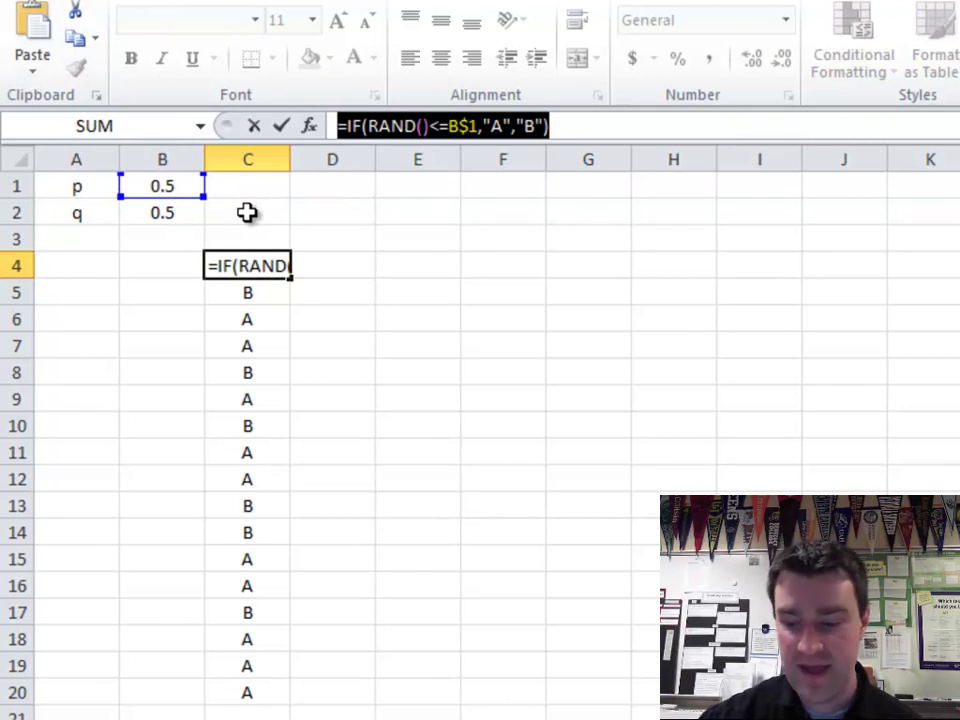
key(Return)
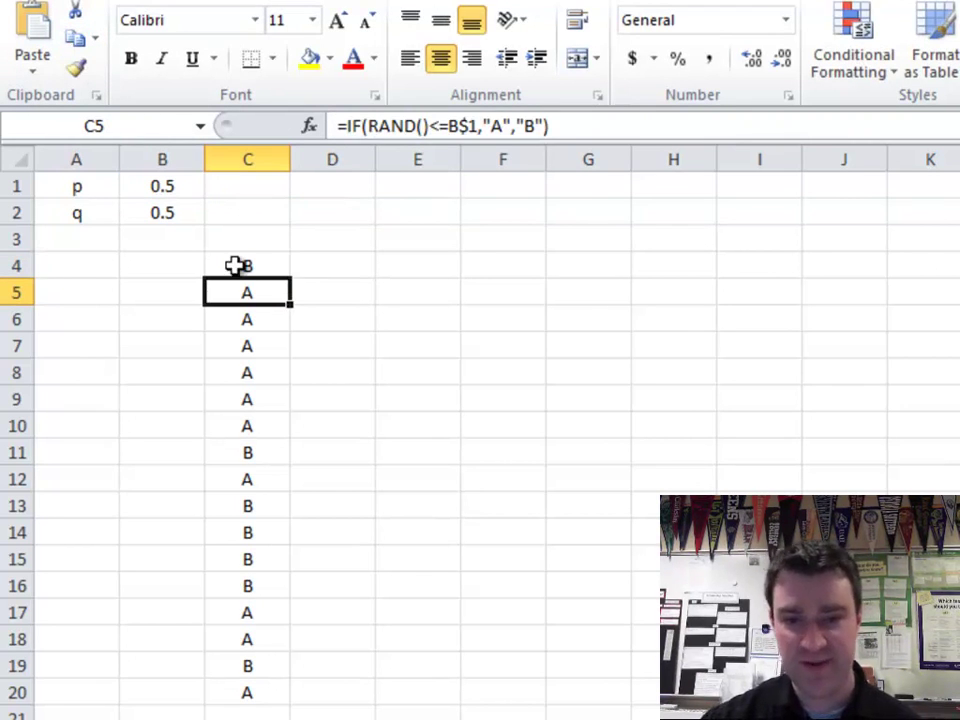
click(366, 264)
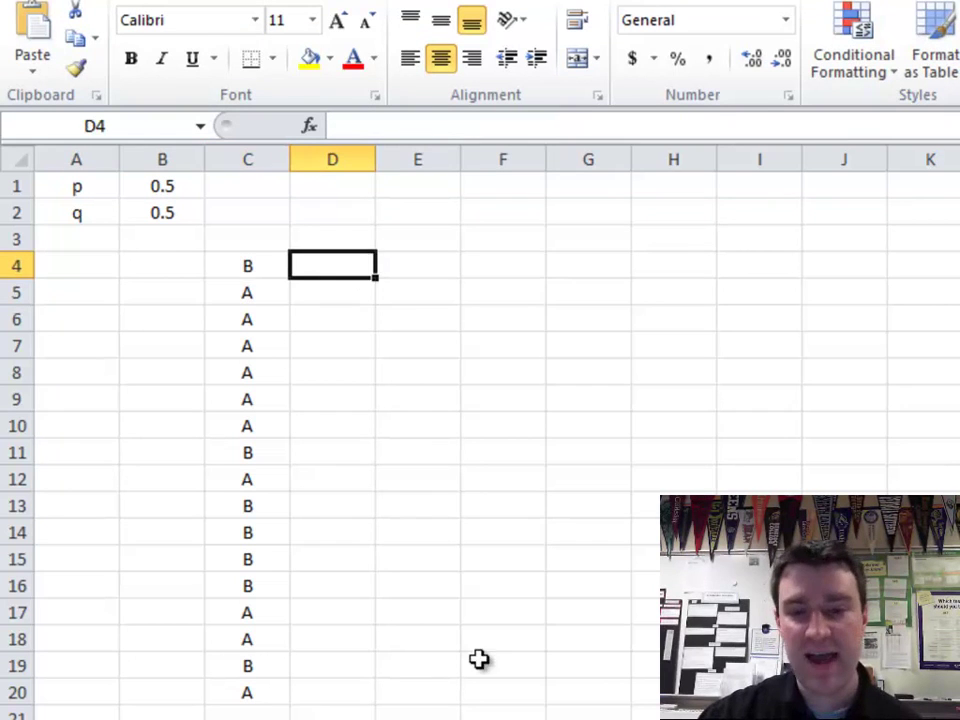
click(28, 33)
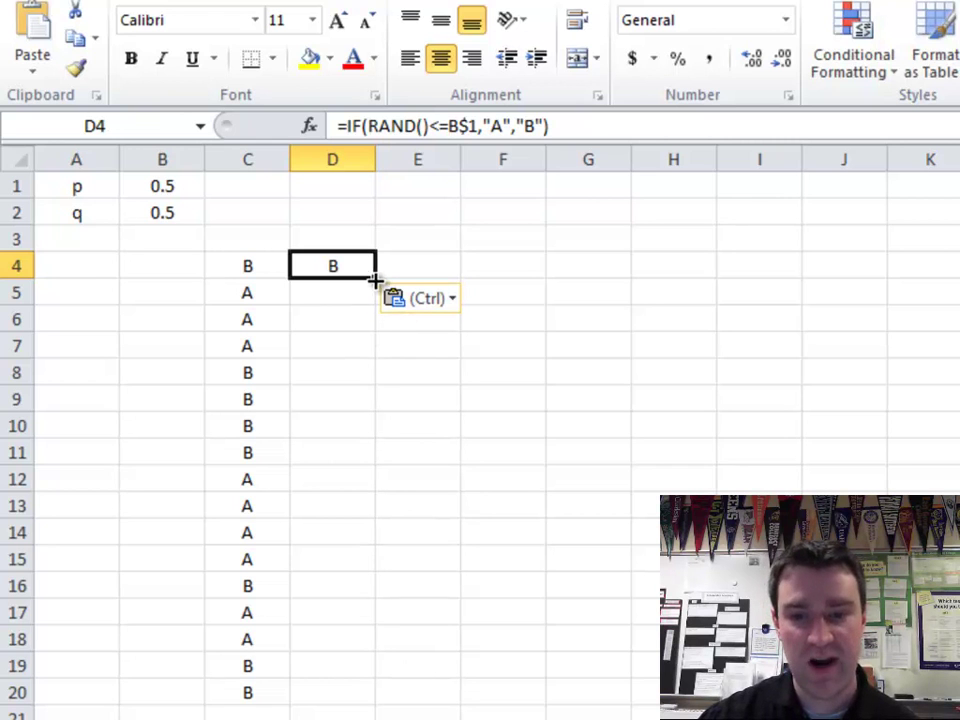
drag(374, 275, 333, 698)
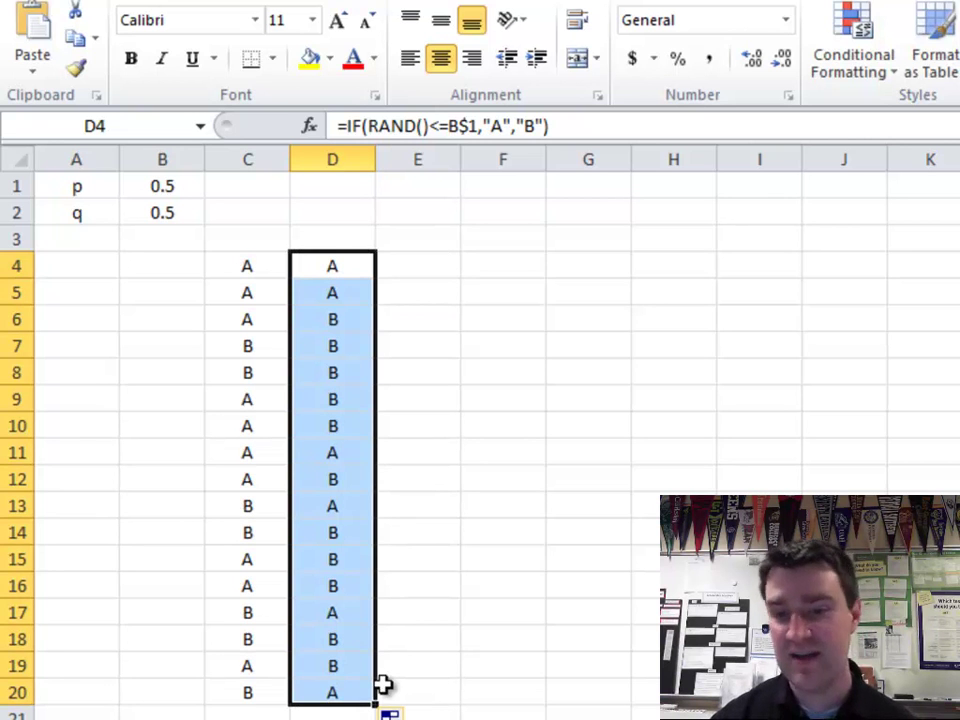
Merge and center cells C3 and D3 above the two outcome columns and enter the heading gametes.
click(253, 240)
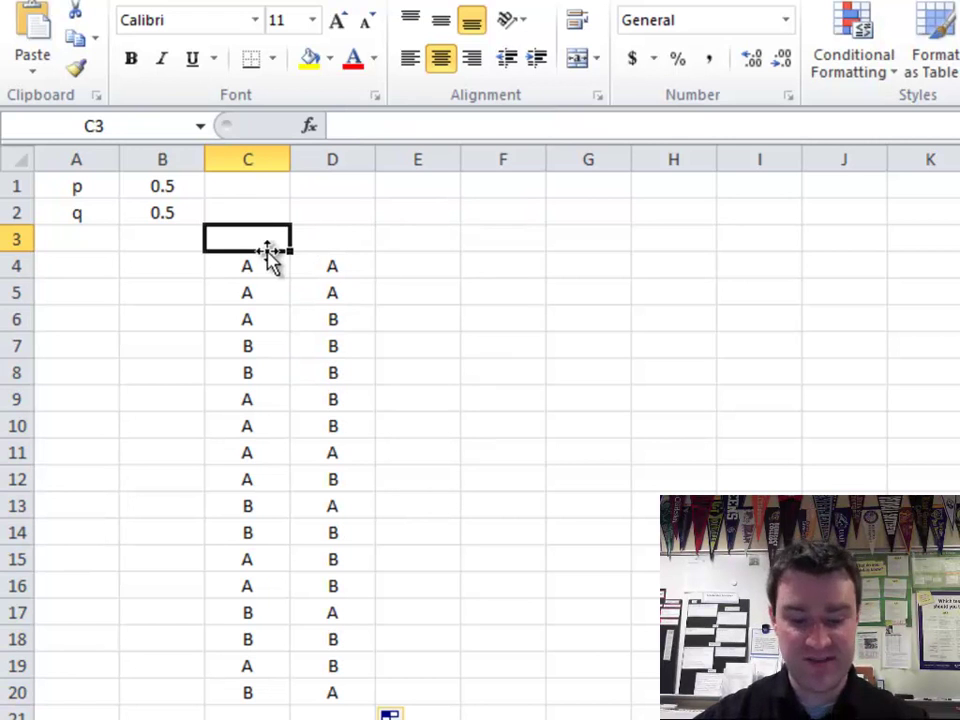
shift+click(347, 242)
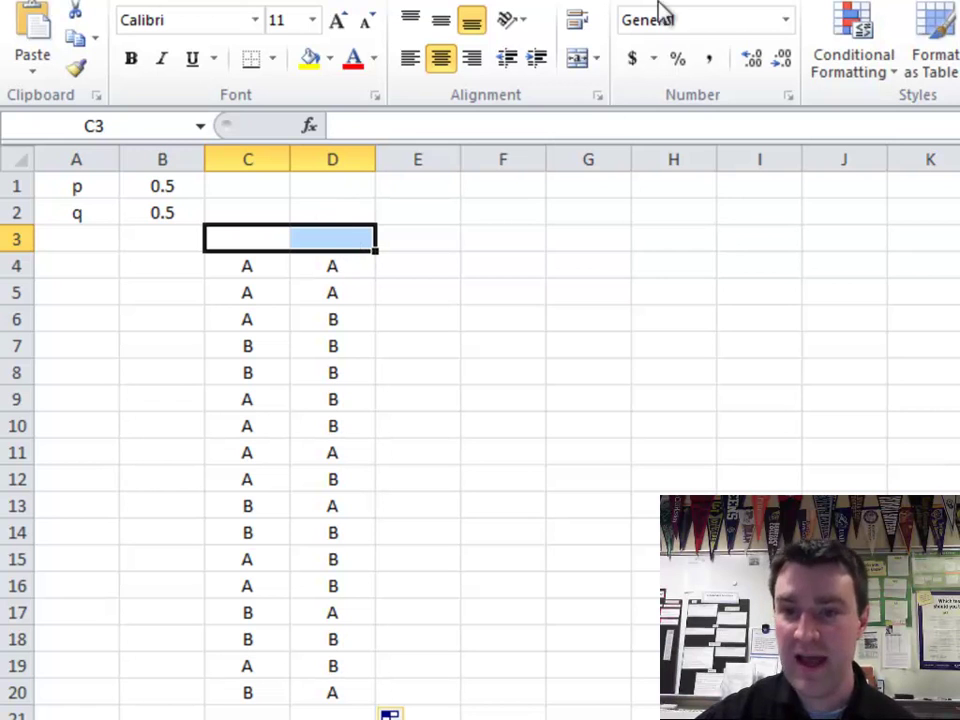
click(577, 60)
text(gametes)
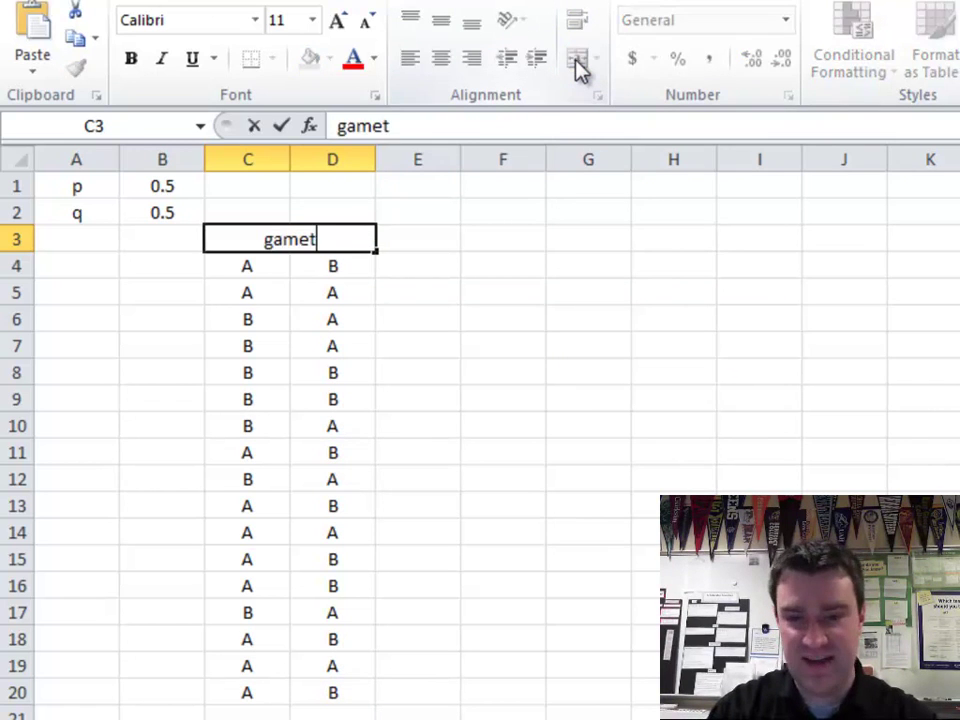
key(Return)
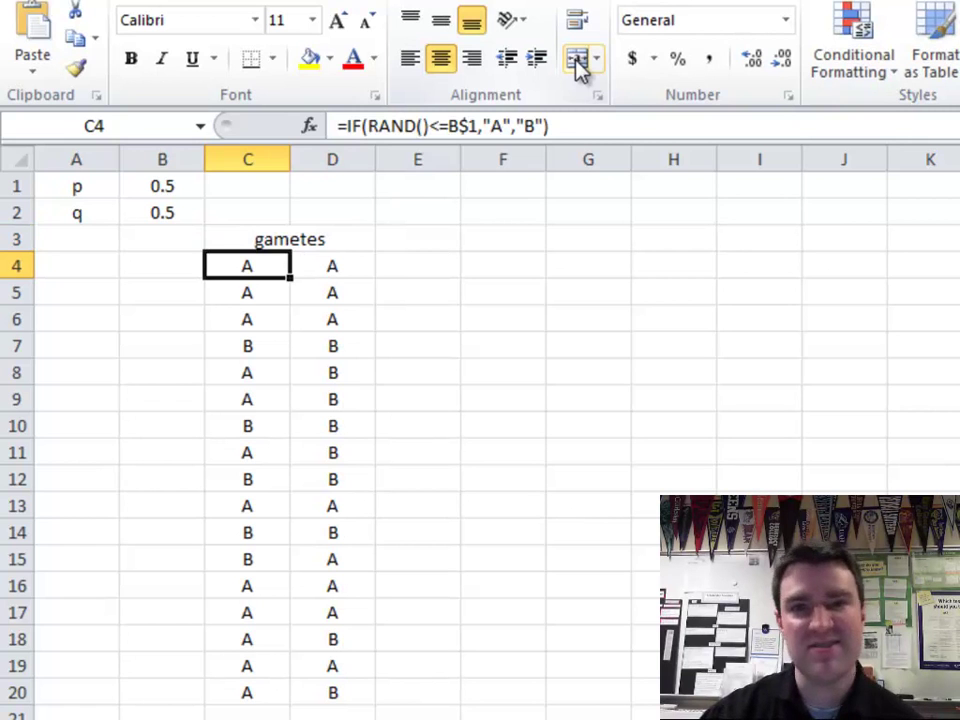
Enter the heading zygotes in cell E3, next to the gametes heading.
key(Right)
key(Right)
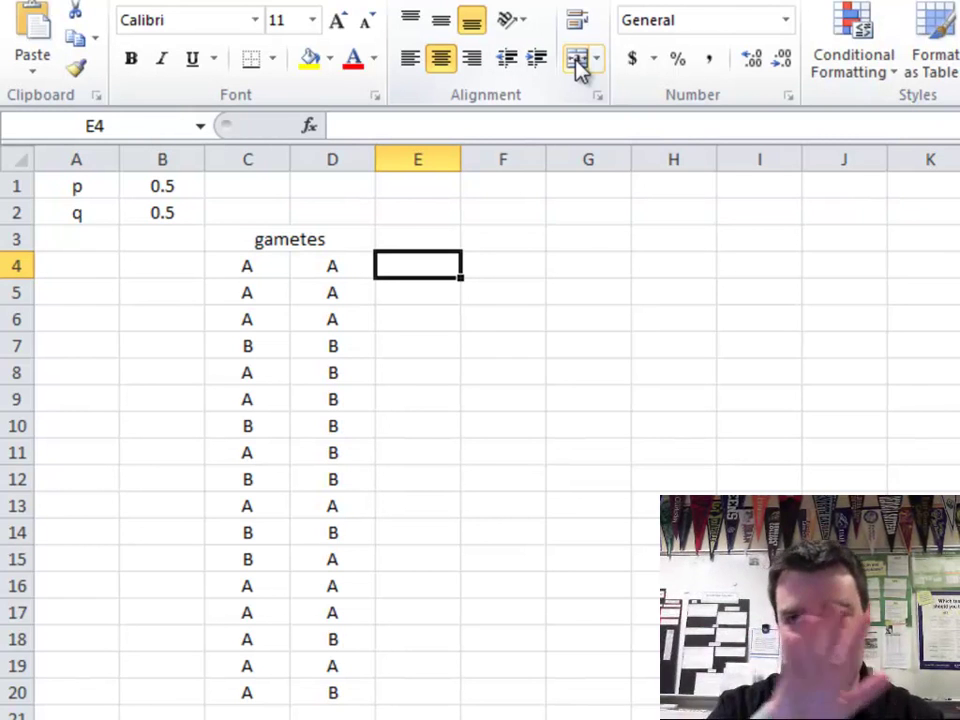
key(Up)
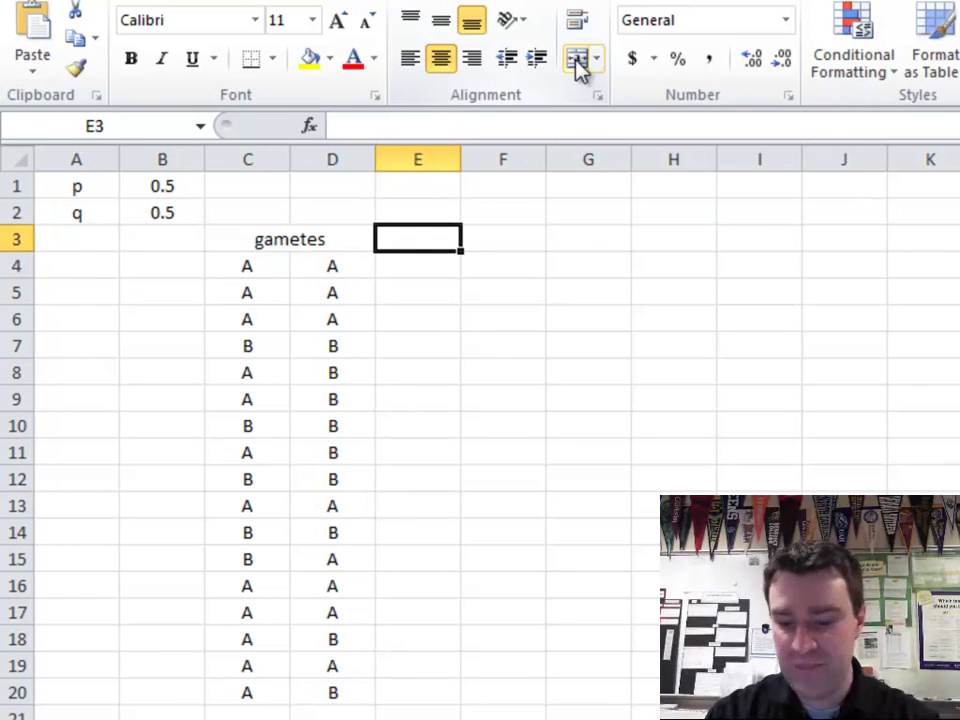
text(zygotes)
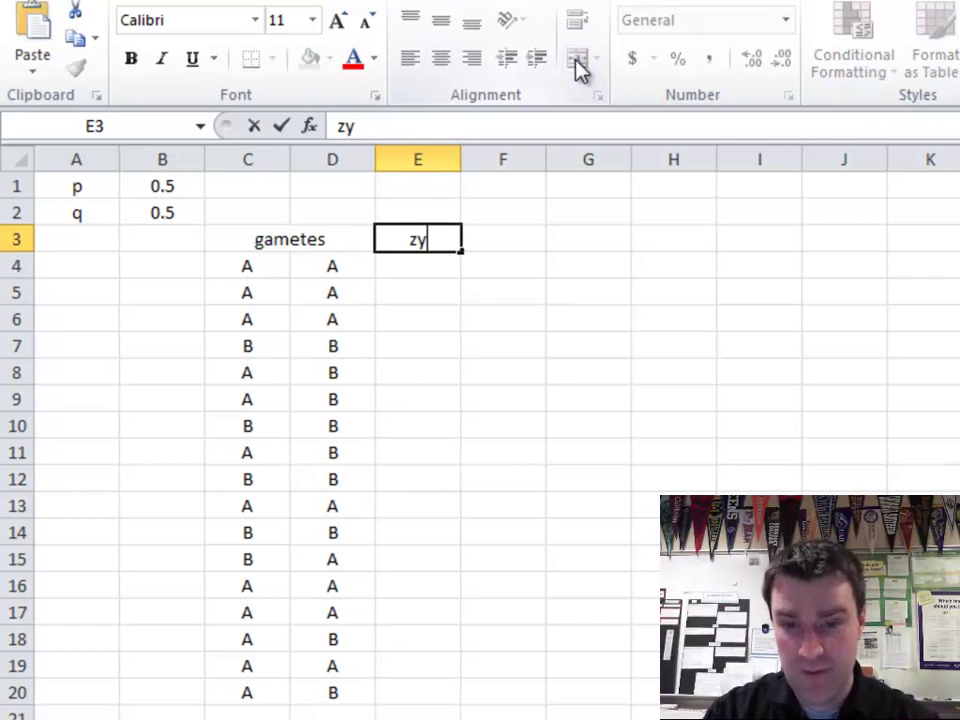
key(Return)
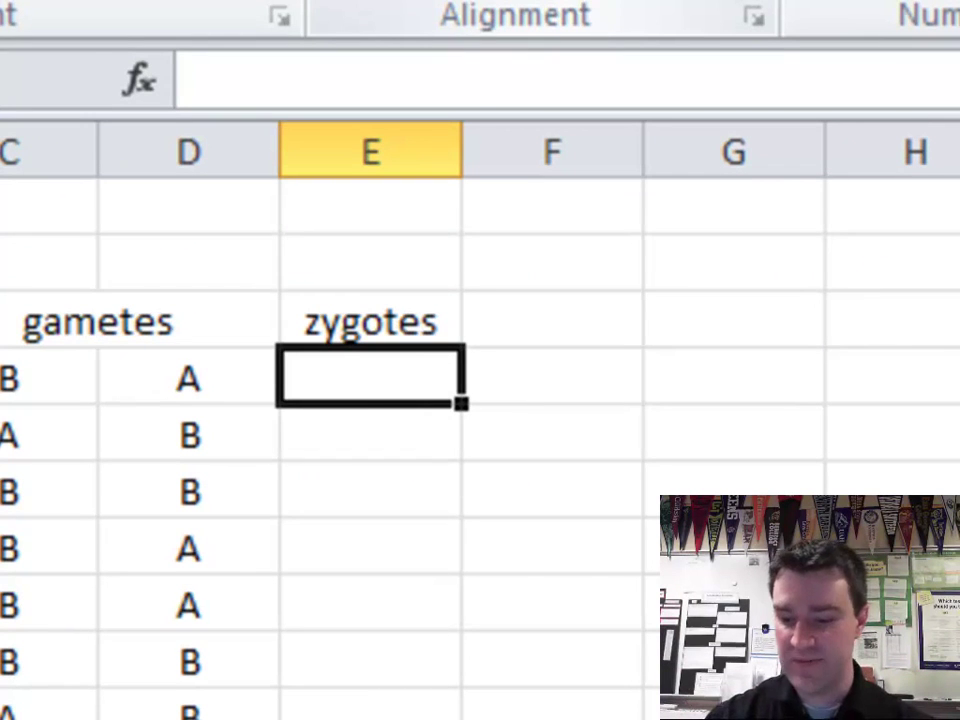
Join the gametes in C4 and D4 with =CONCATENATE(C4,D4) in cell E4 and fill the formula down to E20.
text(=)
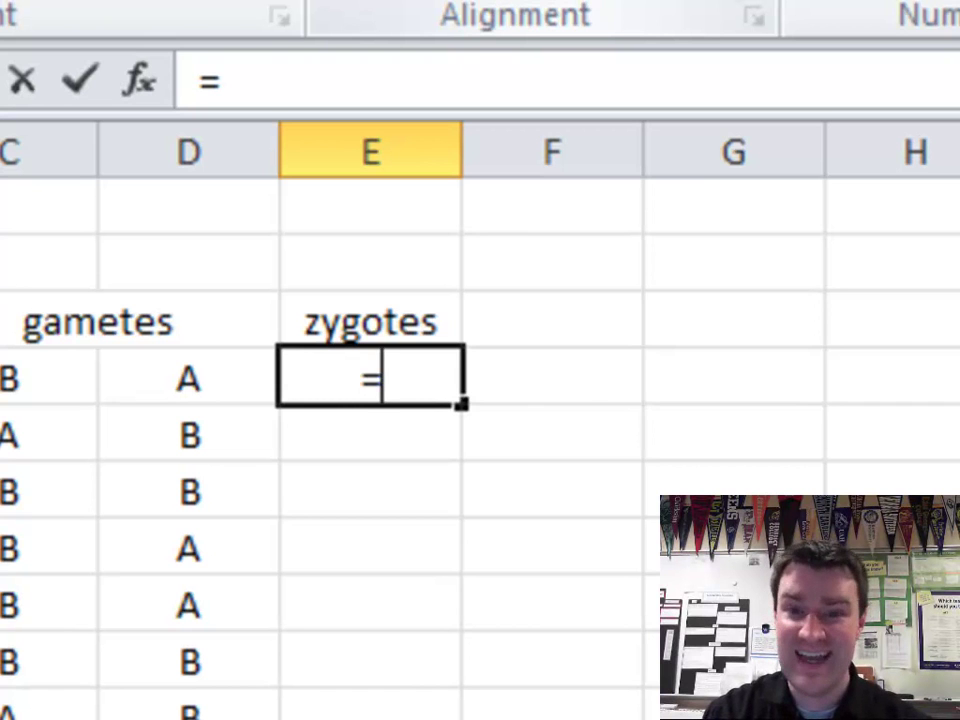
text(conc)
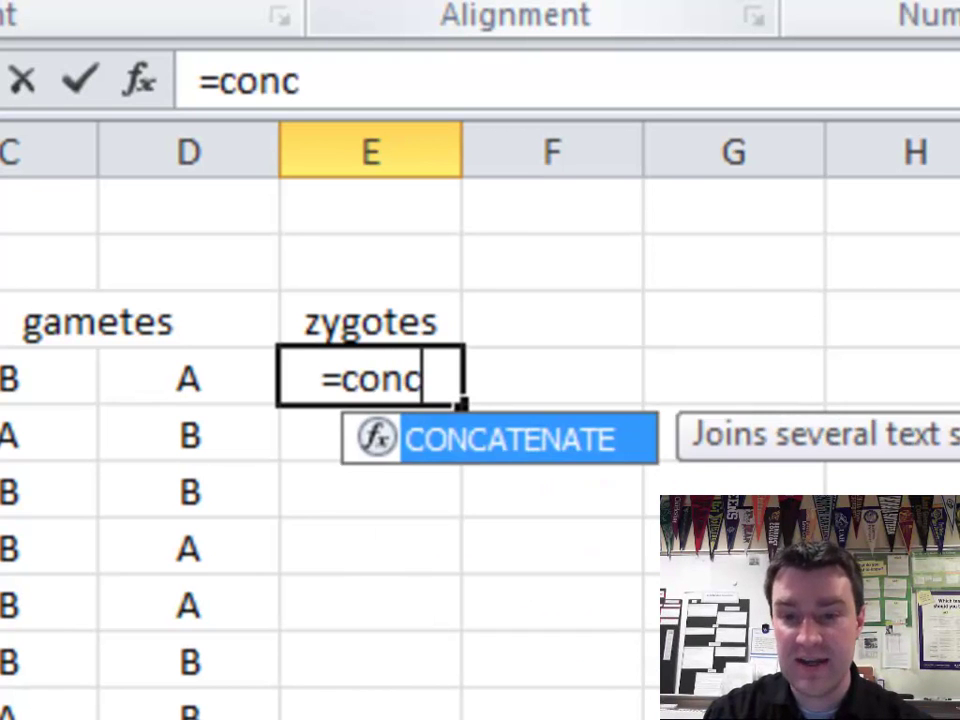
text(atenc)
key(BackSpace)
text(ate)
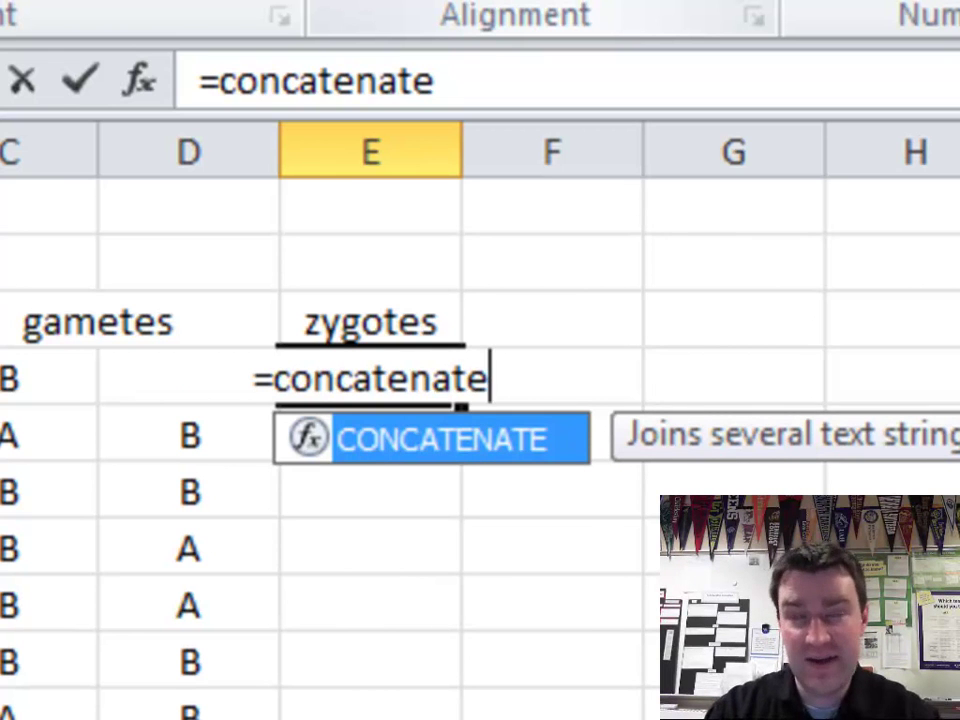
text(()
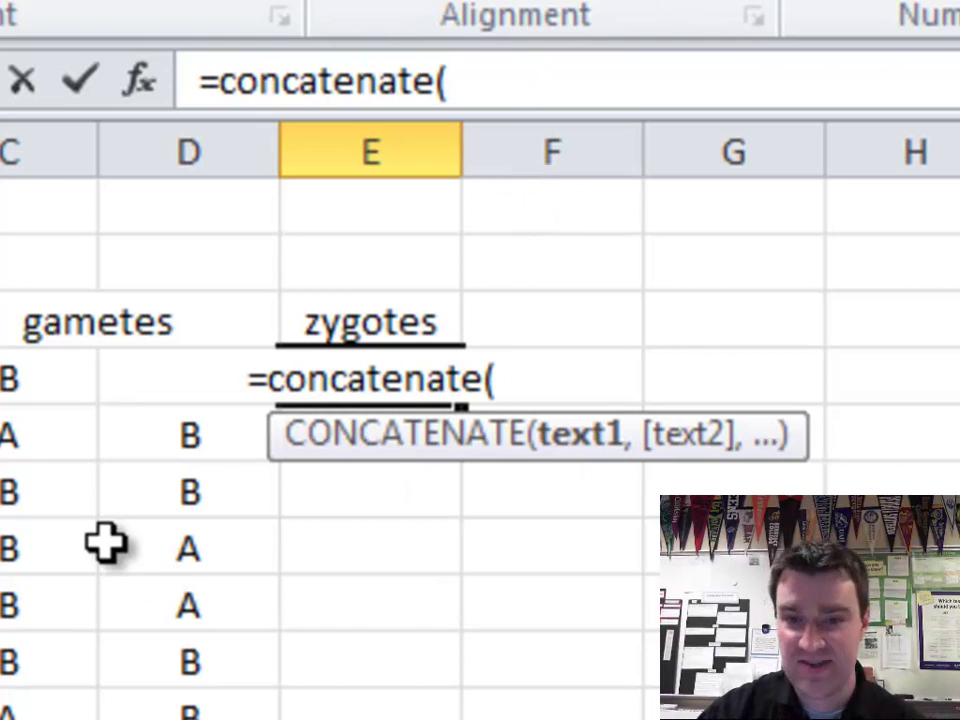
click(36, 378)
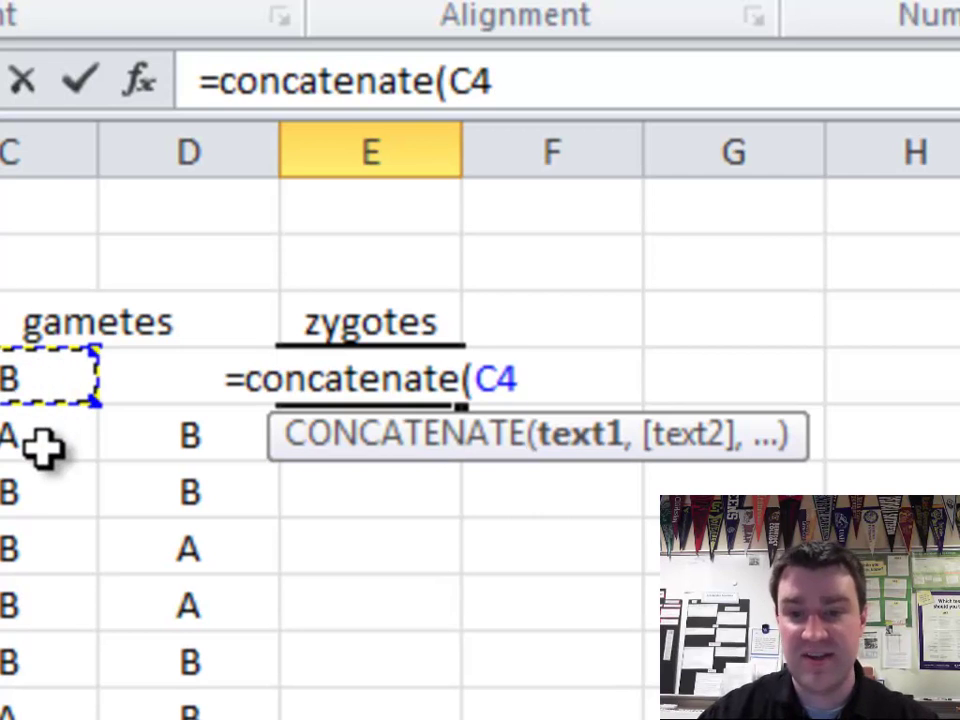
text(,)
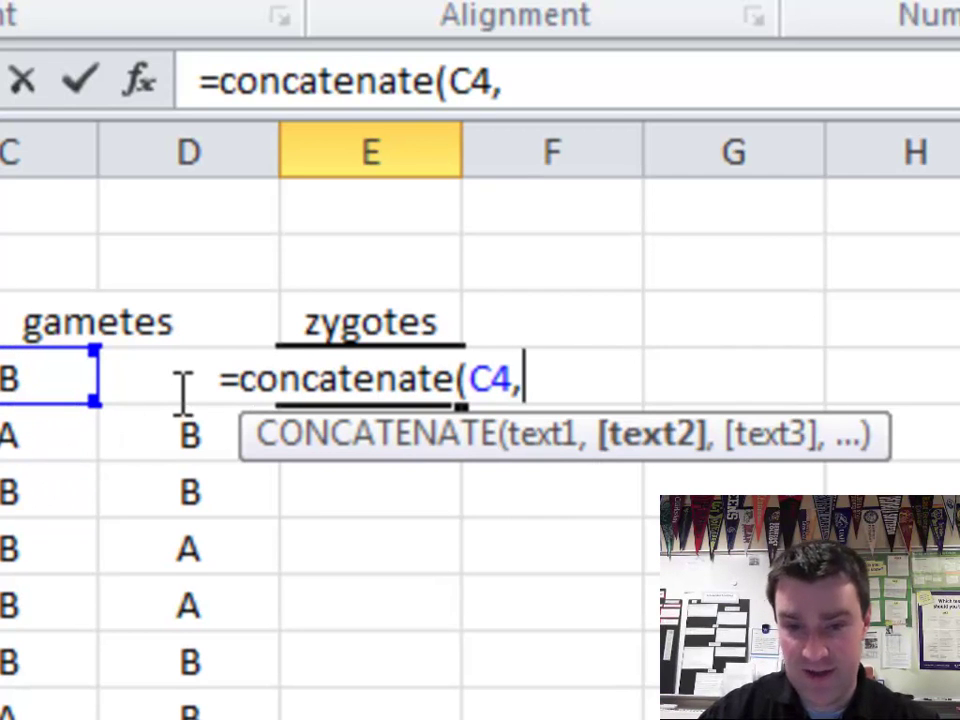
text(d4))
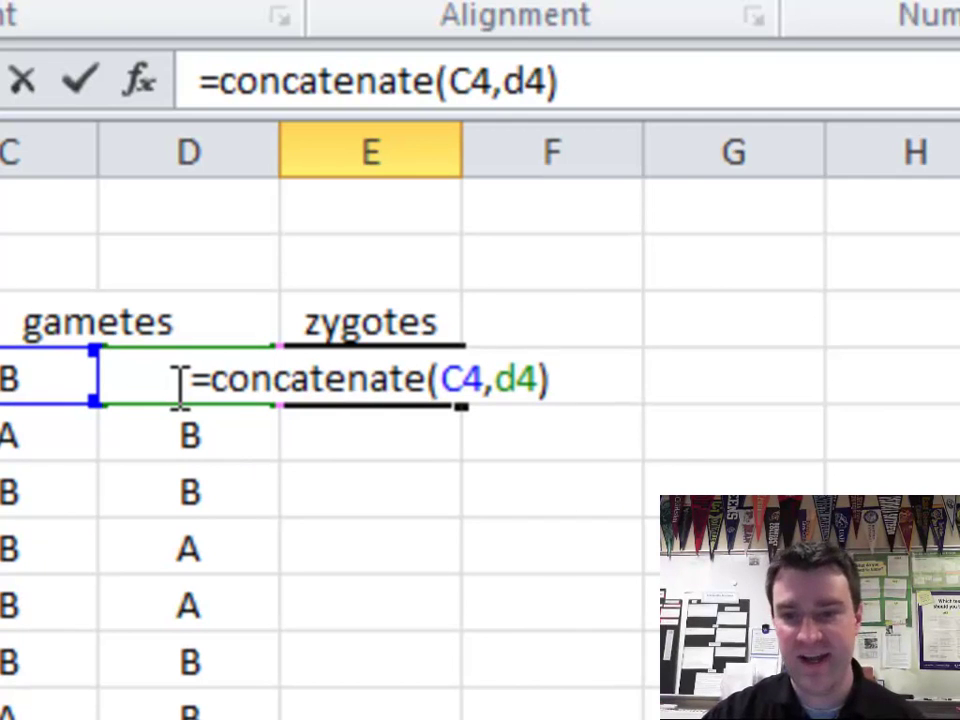
key(Return)
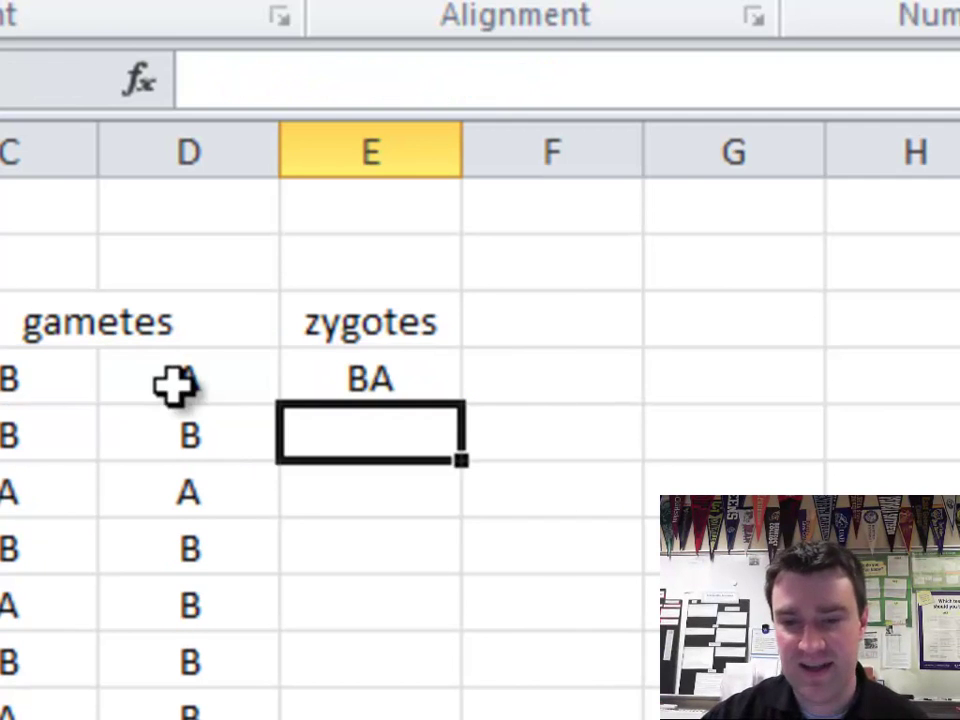
click(373, 369)
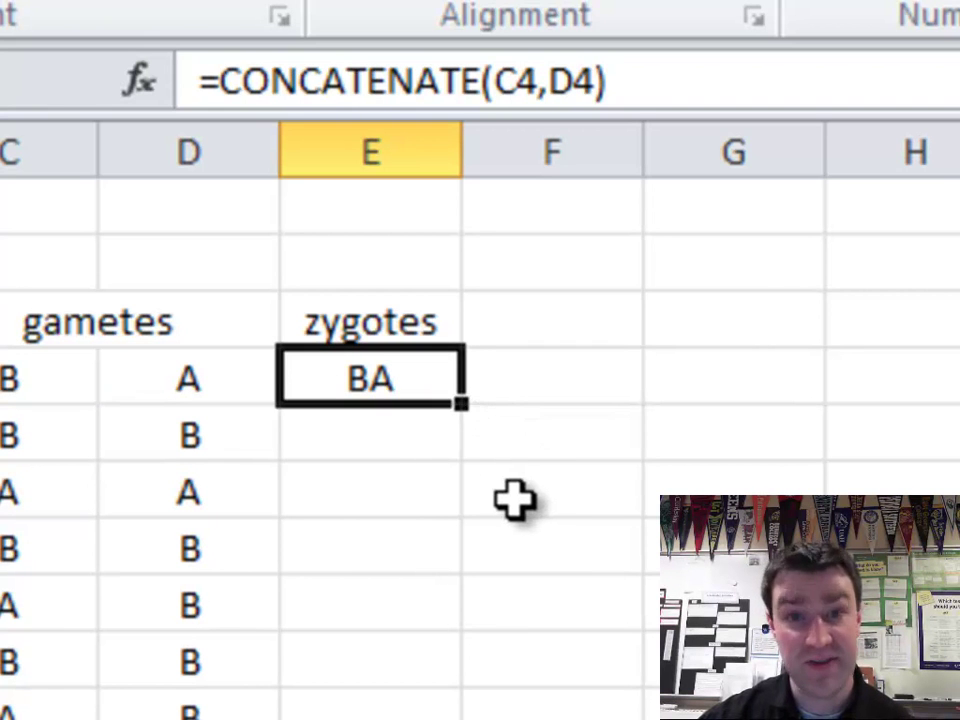
drag(460, 400, 414, 688)
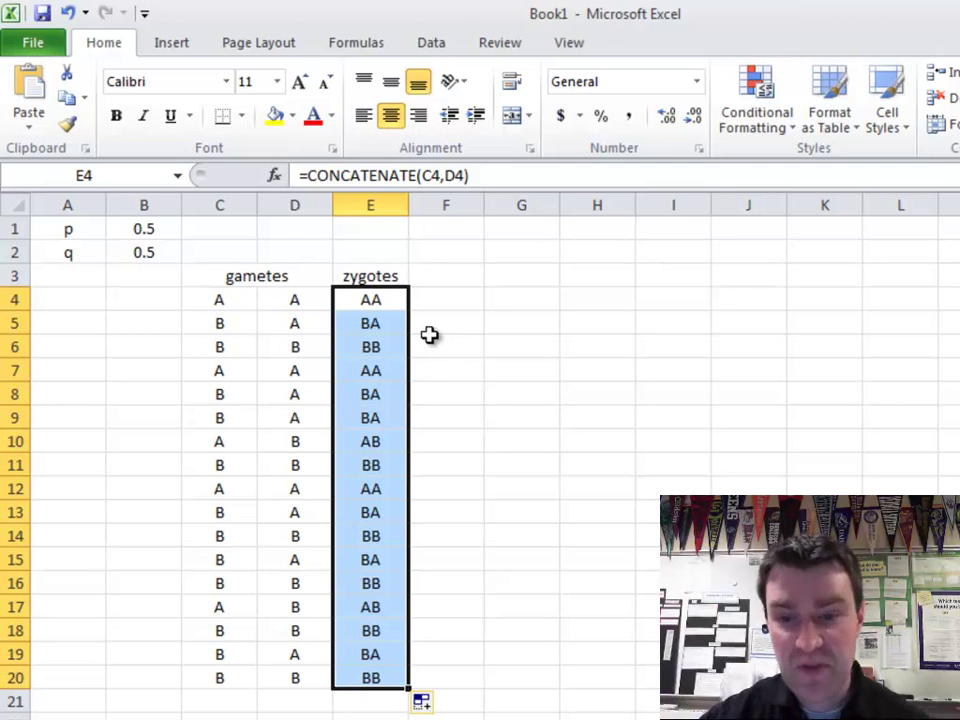
Check the concatenation formulas in cells E4 to E6 of the zygotes column, keeping their contents.
click(371, 298)
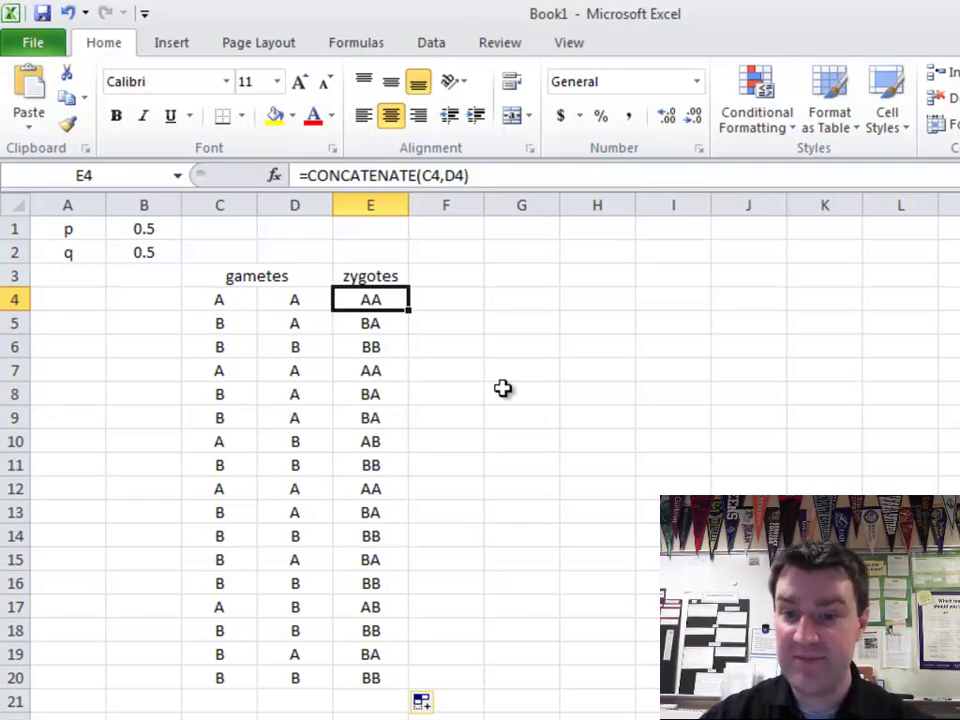
click(397, 322)
drag(374, 335, 376, 346)
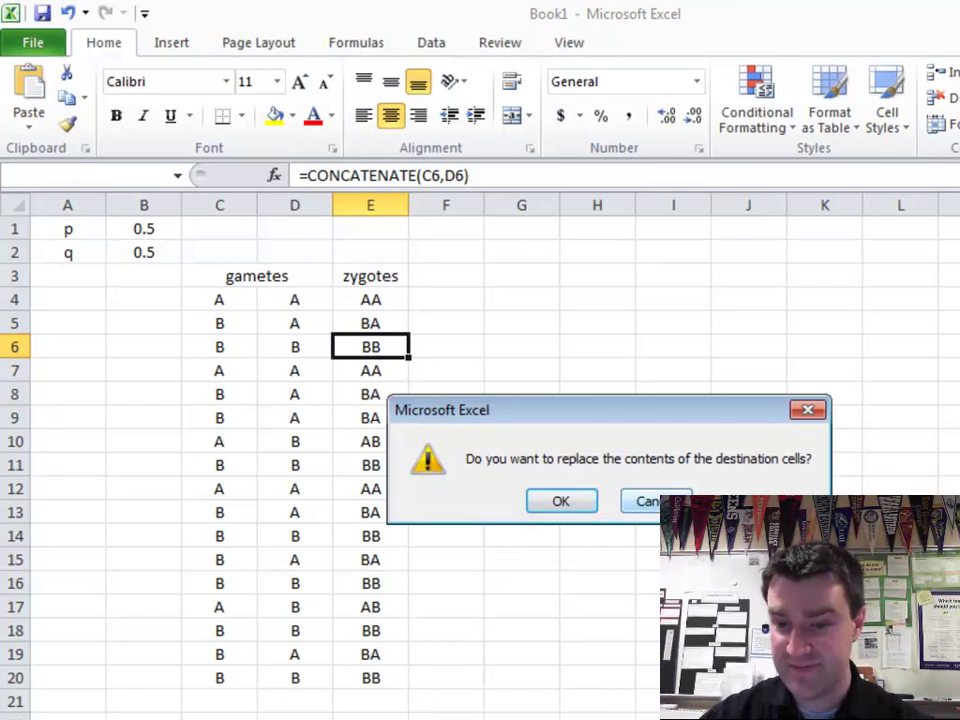
click(645, 501)
click(390, 352)
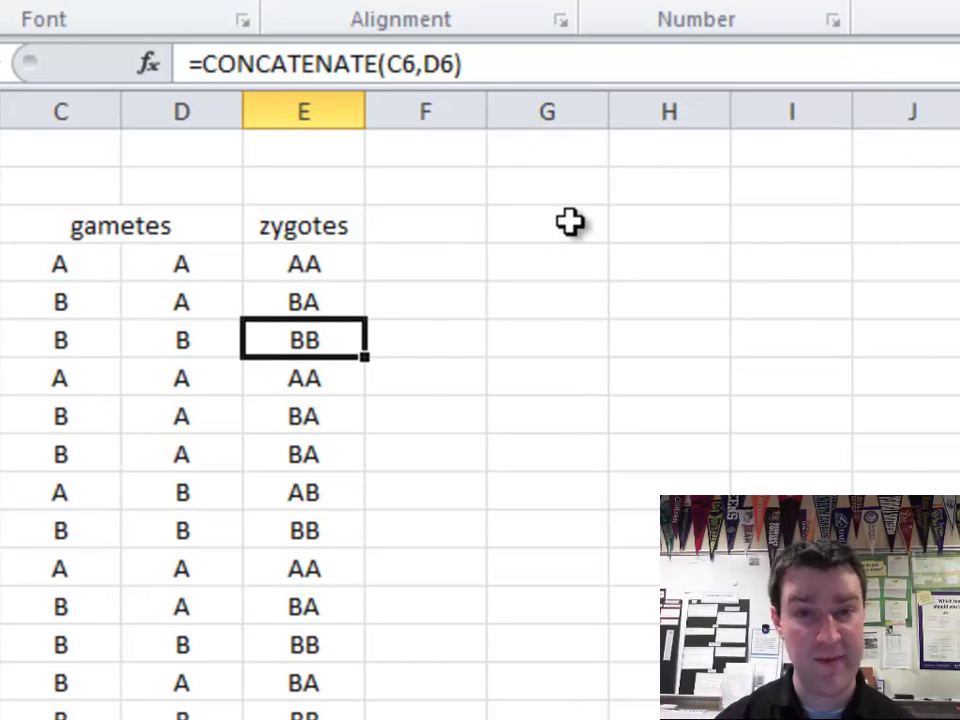
Enter the heading count AA in cell G3, on the same row as the zygotes heading.
click(529, 231)
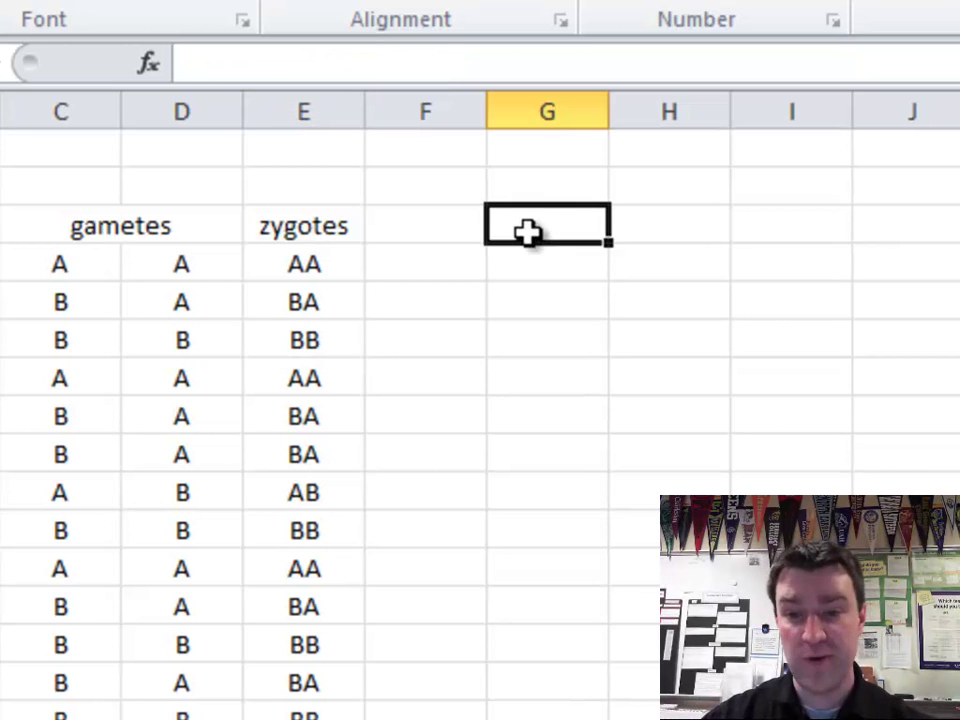
key(shift+Down)
key(Up)
key(Up)
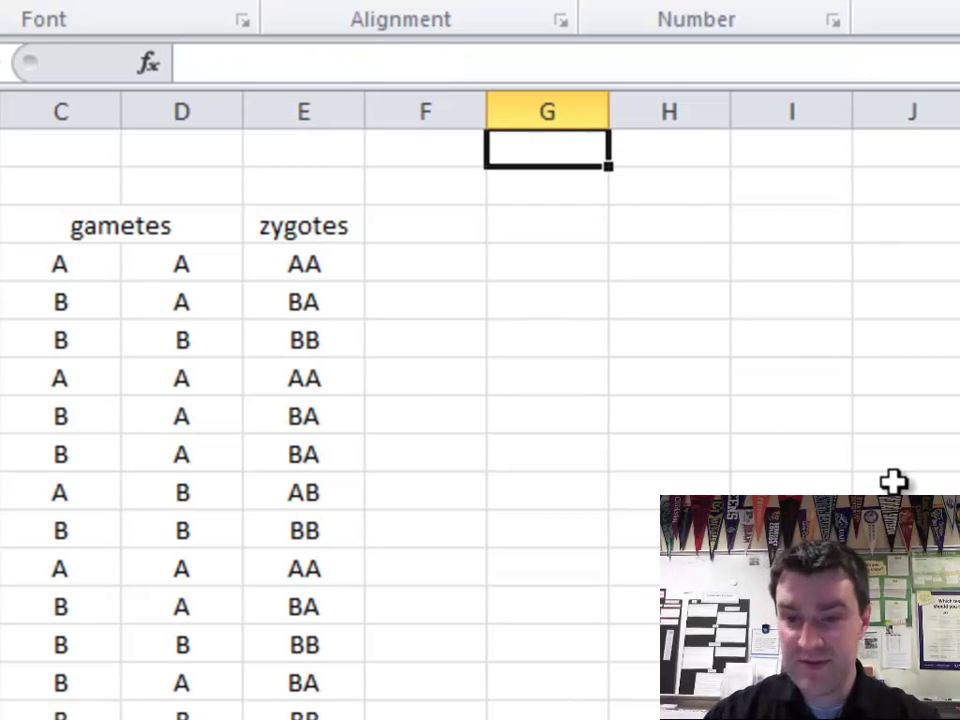
key(Down)
key(Down)
text(count AA)
key(Return)
Enter the headings count AB in cell H3 and count BB in cell I3.
key(Up)
key(Right)
text(count AB)
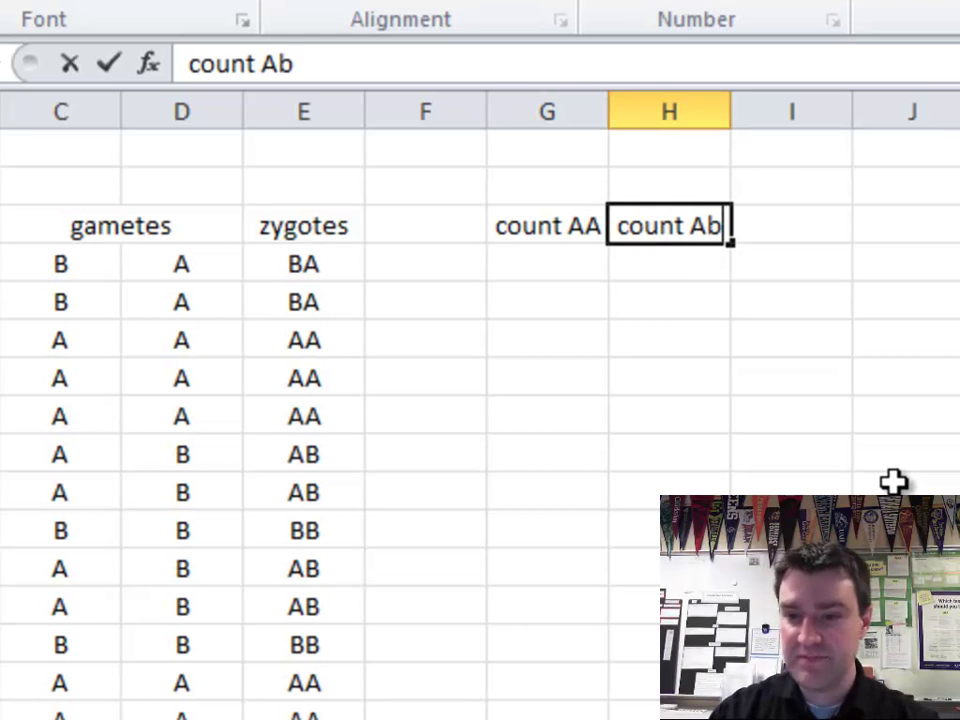
key(Return)
key(Up)
key(Right)
text(count BB)
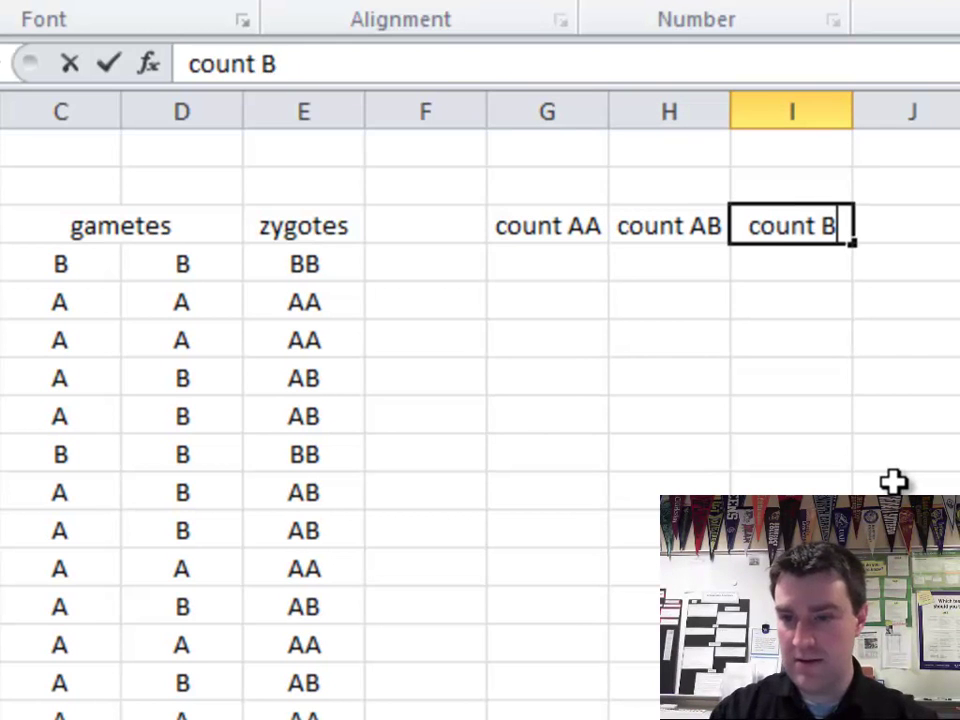
key(Return)
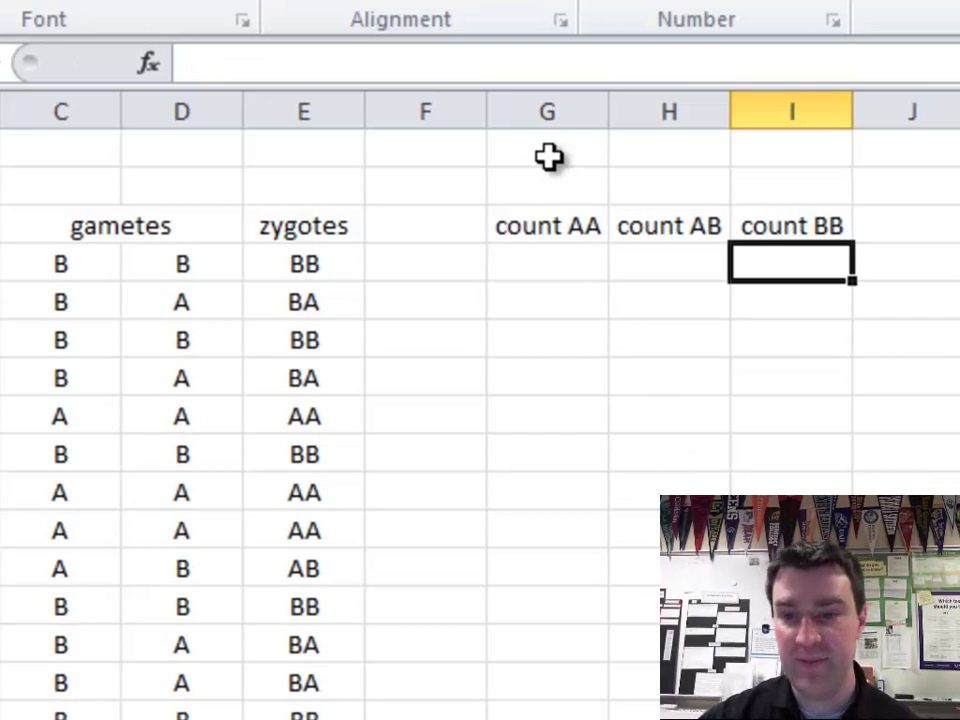
Enter the formula =IF(E4="AA",1,0) in cell G4 to flag AA zygotes with 1 and all others with 0.
click(556, 274)
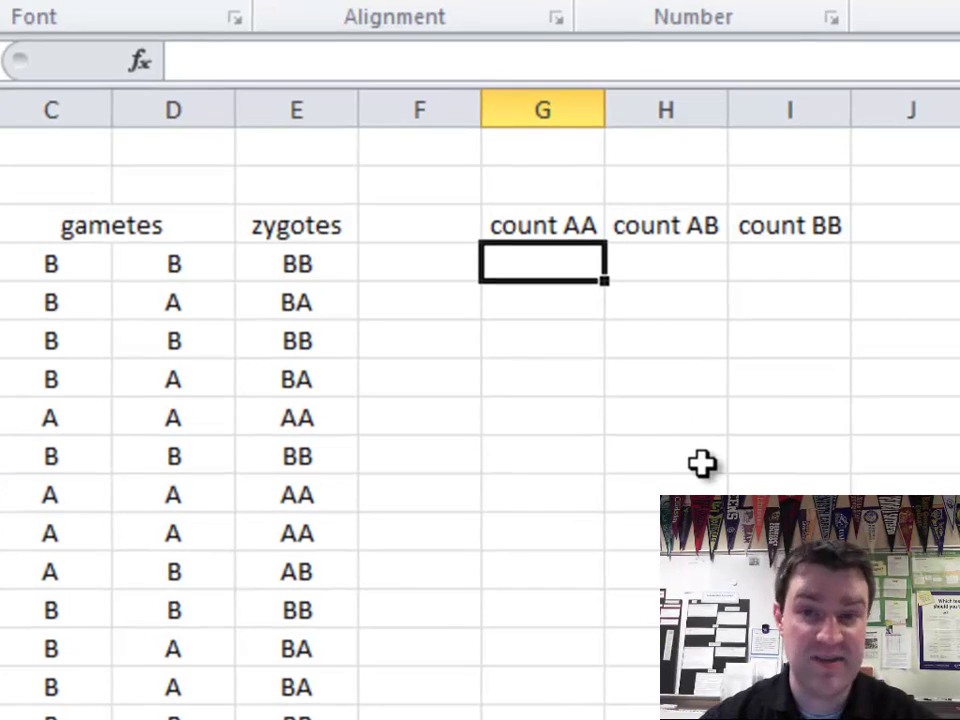
text(=)
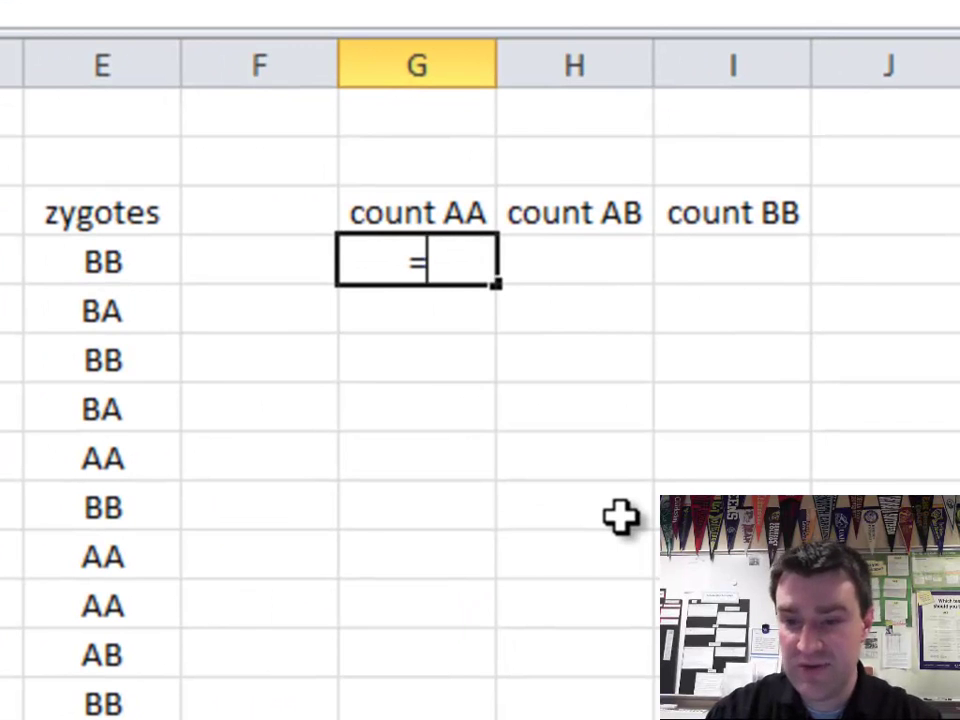
text(if)
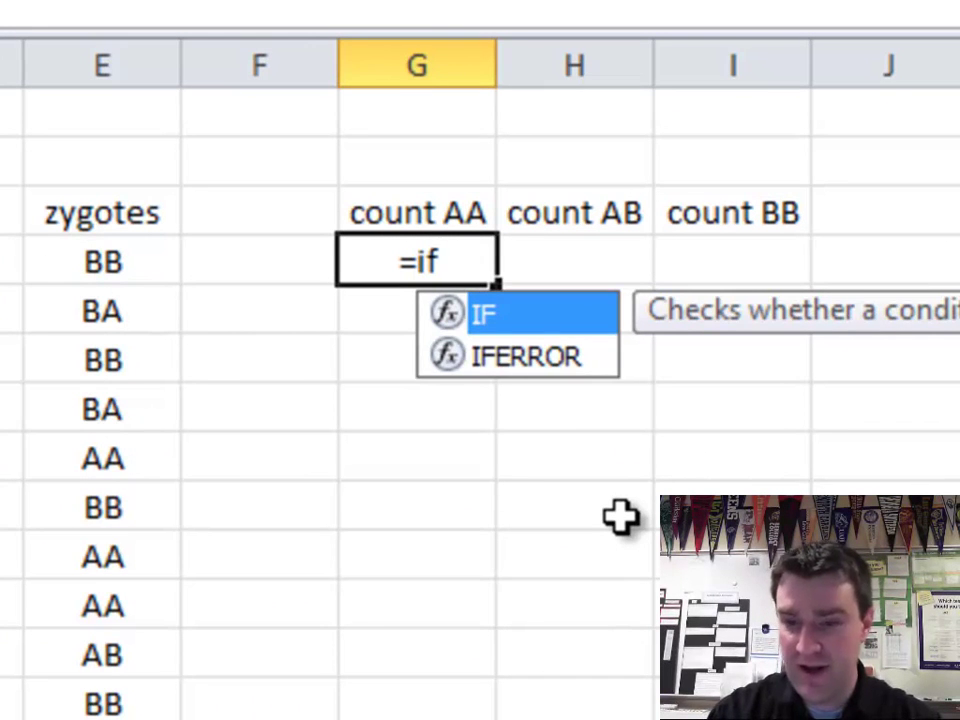
text(()
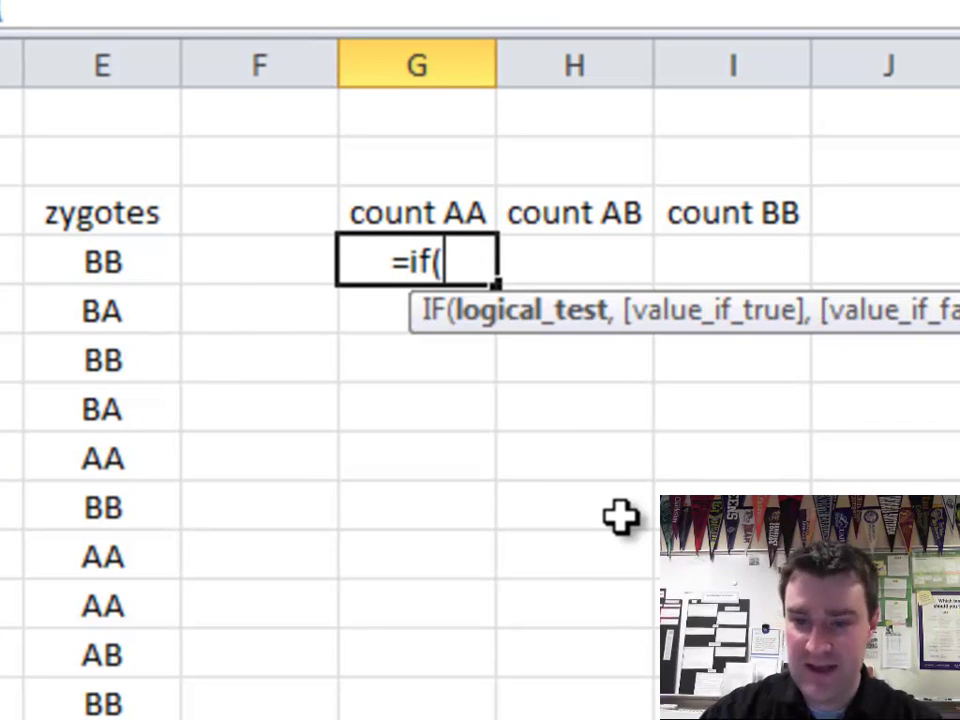
click(115, 265)
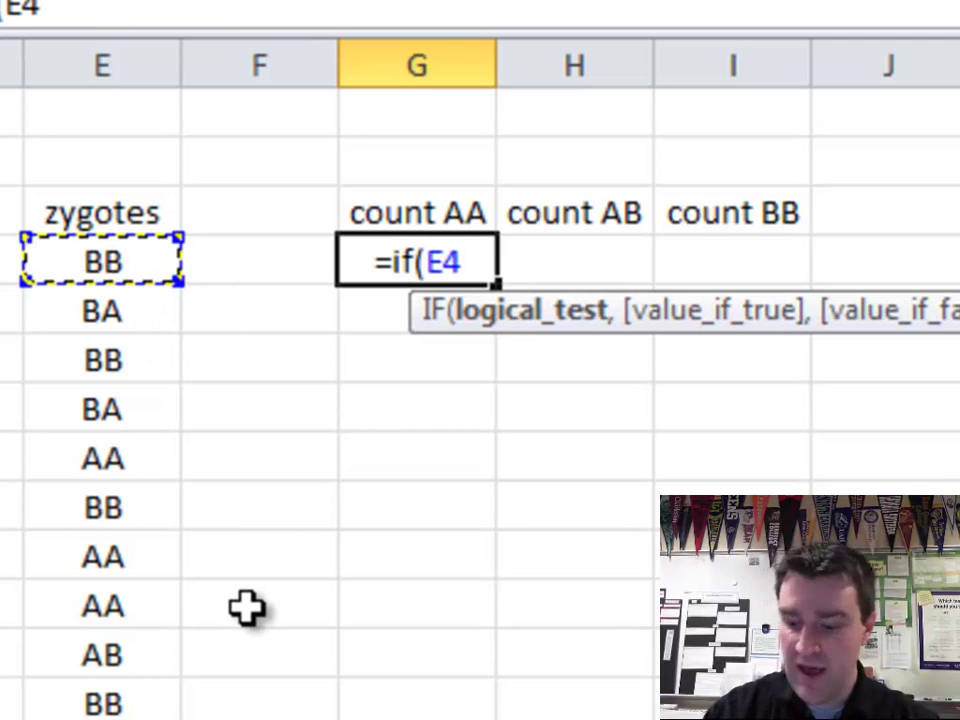
text(=)
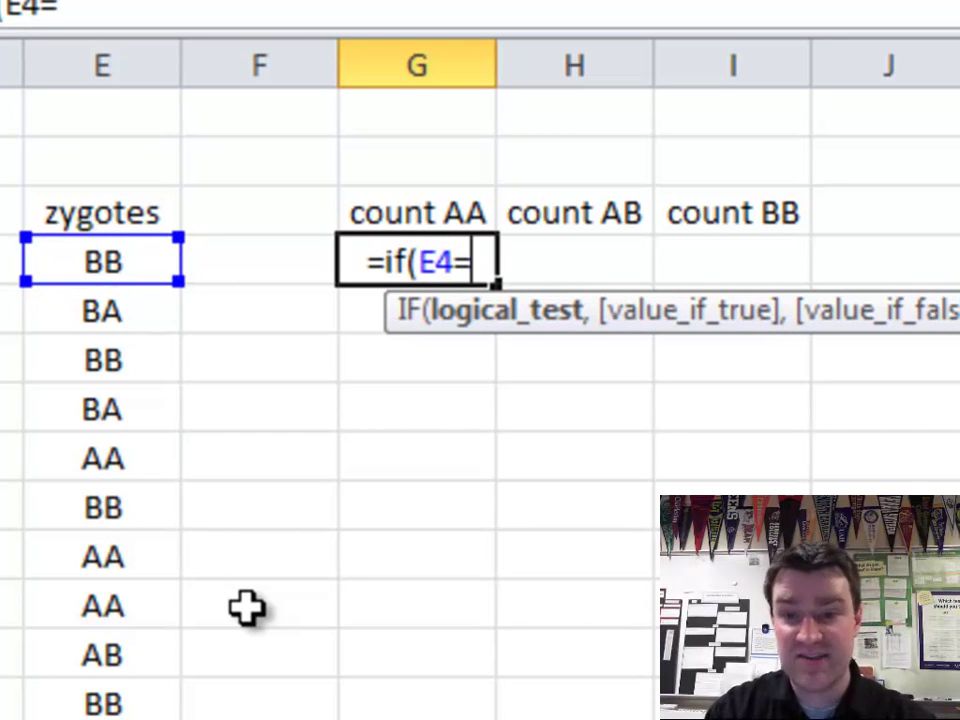
text("AA")
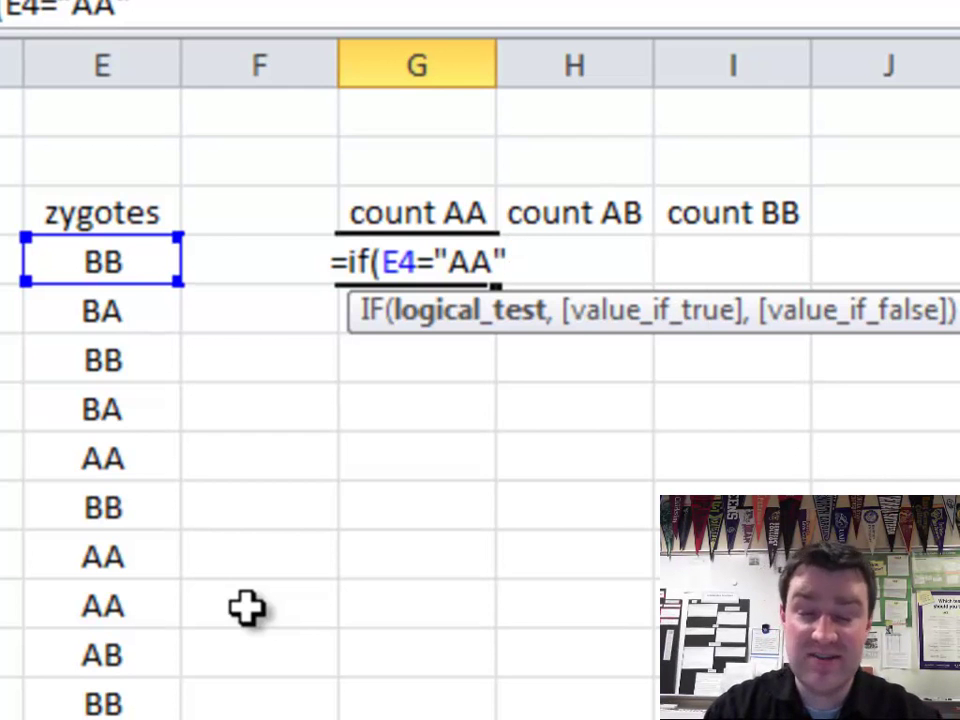
text(,)
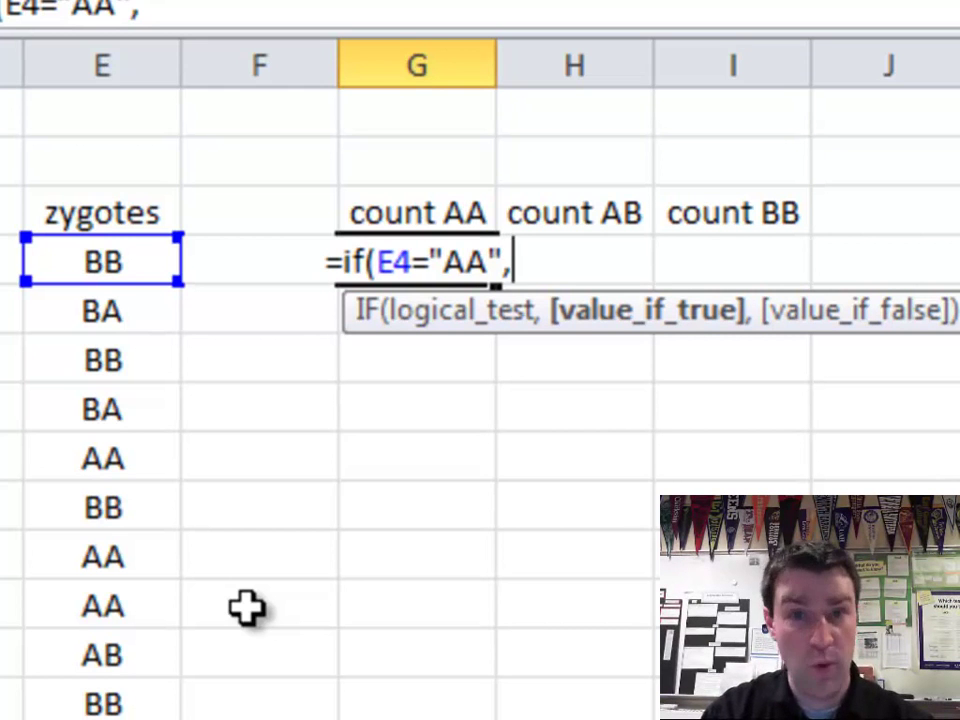
text(1,0)
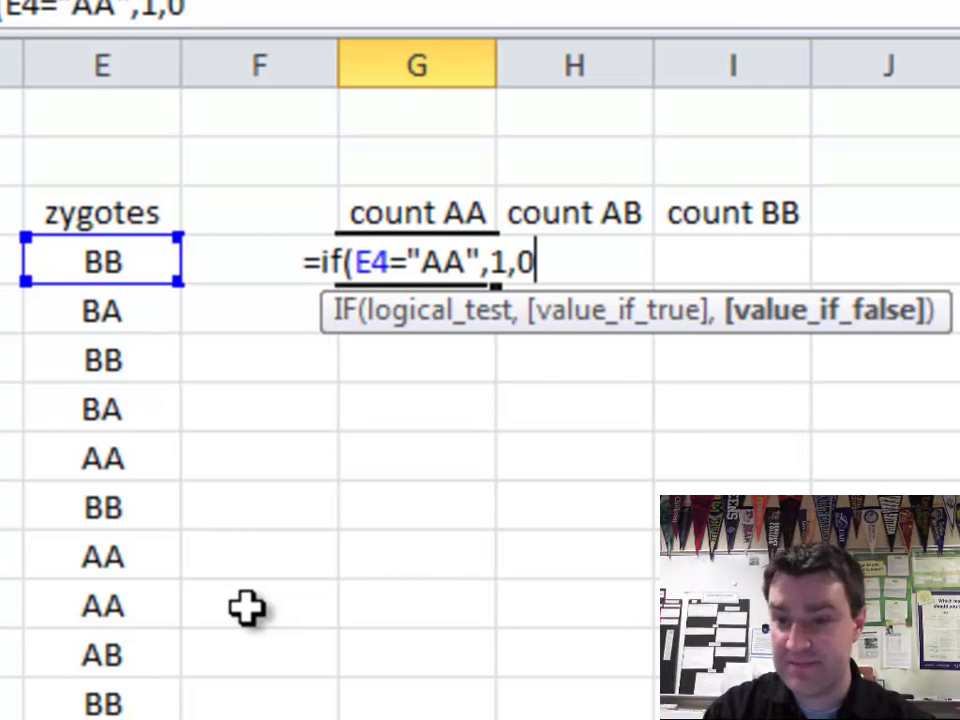
text())
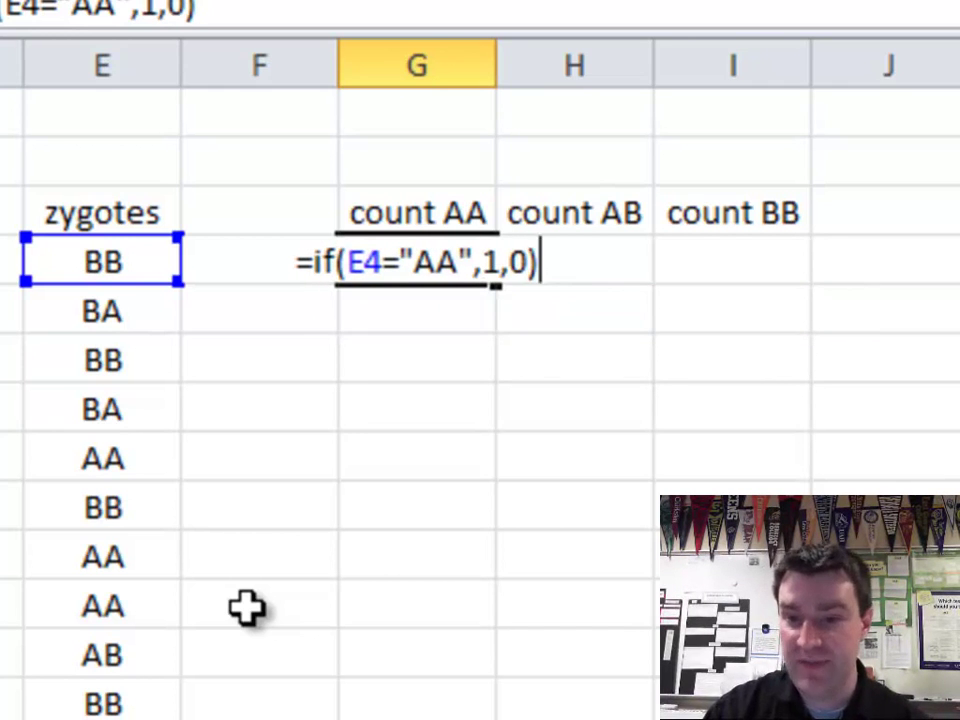
key(Return)
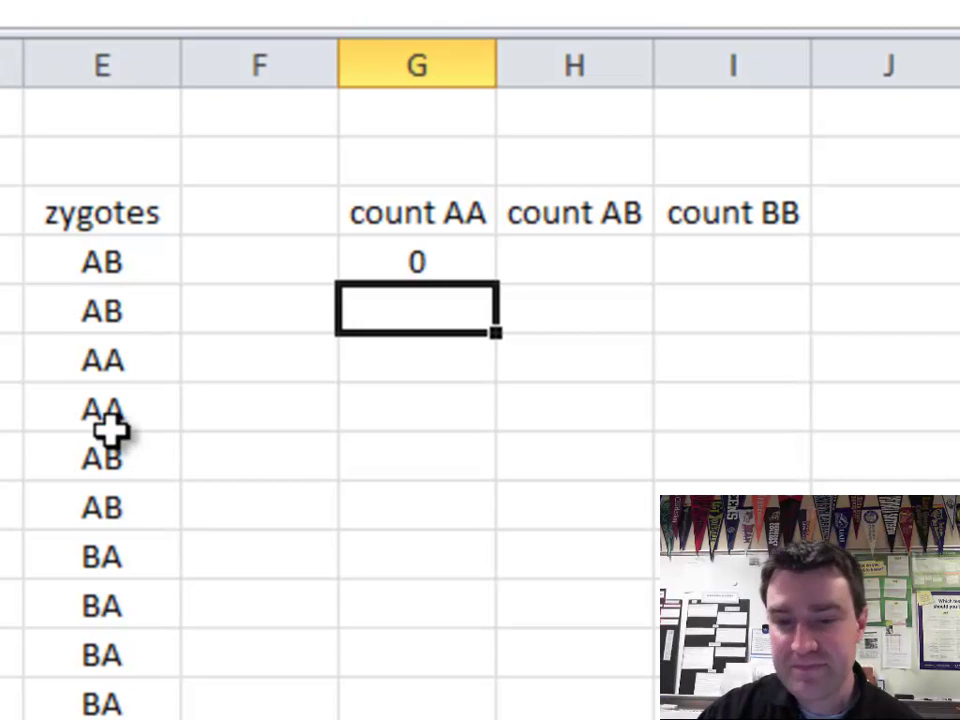
Fill the count AA formula from G4 down to G20 and check the copied formulas in G6 and G11.
click(462, 258)
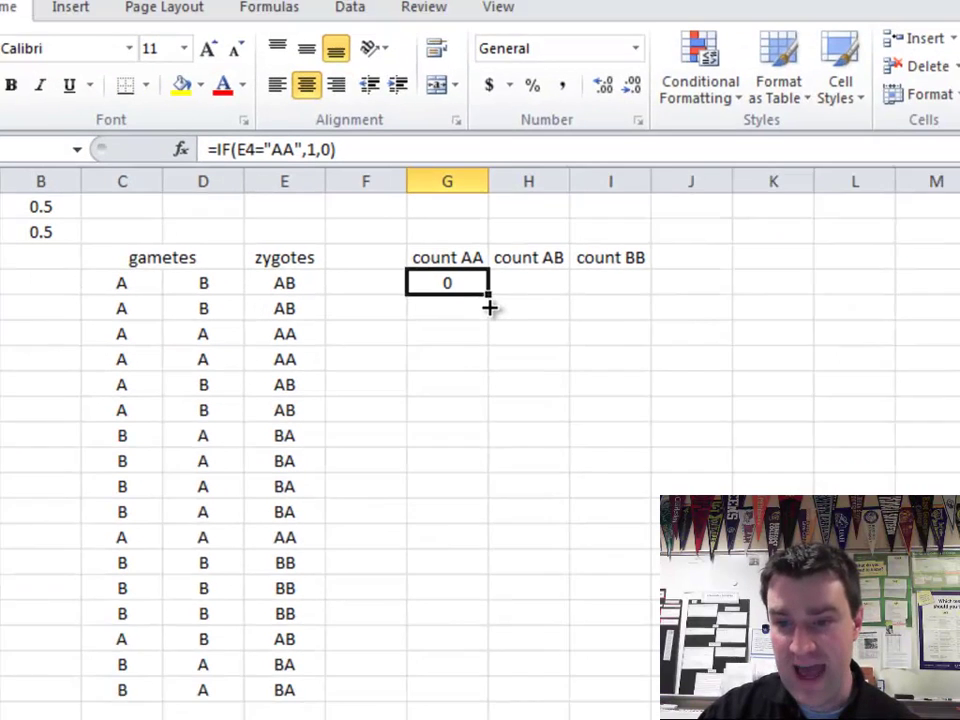
drag(490, 308, 477, 653)
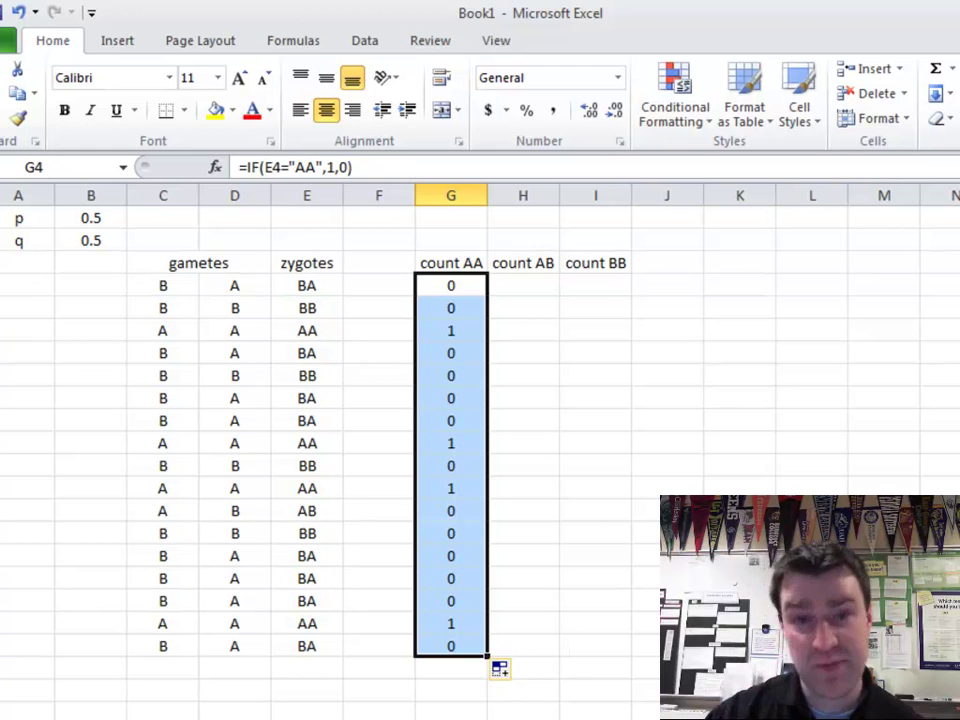
click(667, 488)
click(476, 348)
click(450, 334)
click(432, 445)
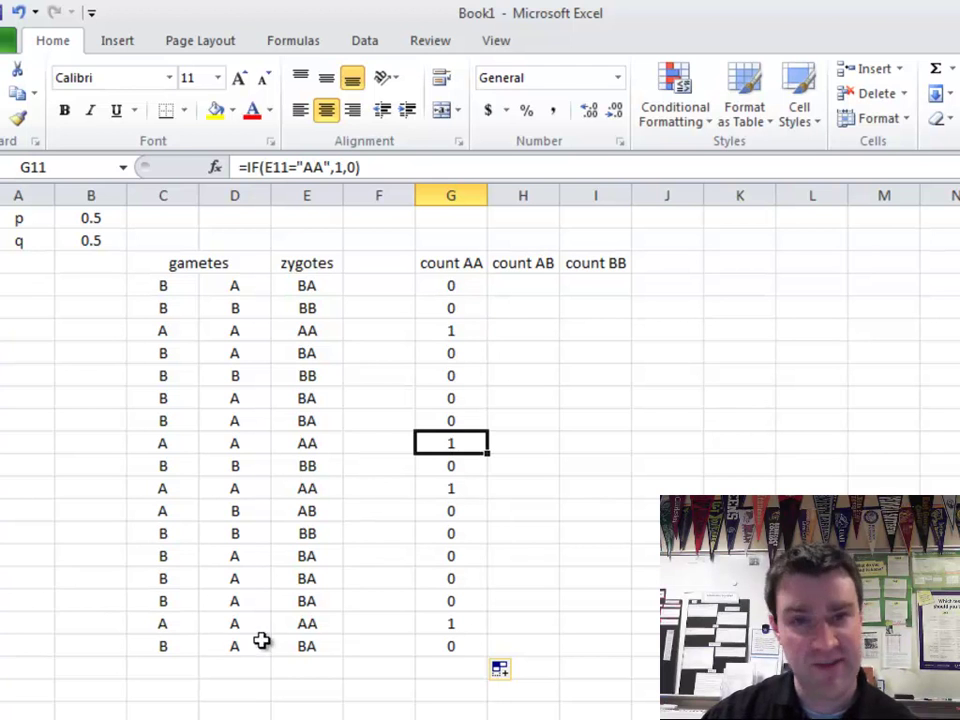
Enter the formula =IF(E4="BB",1,0) in cell I4 to flag BB zygotes and fill it down to I20.
click(611, 286)
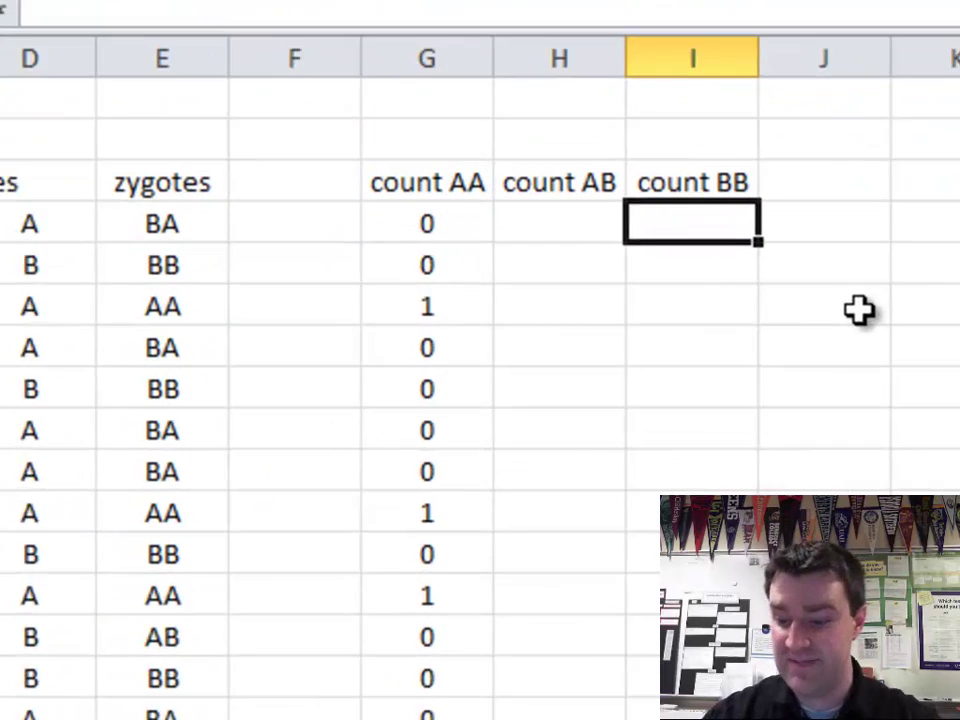
text(=)
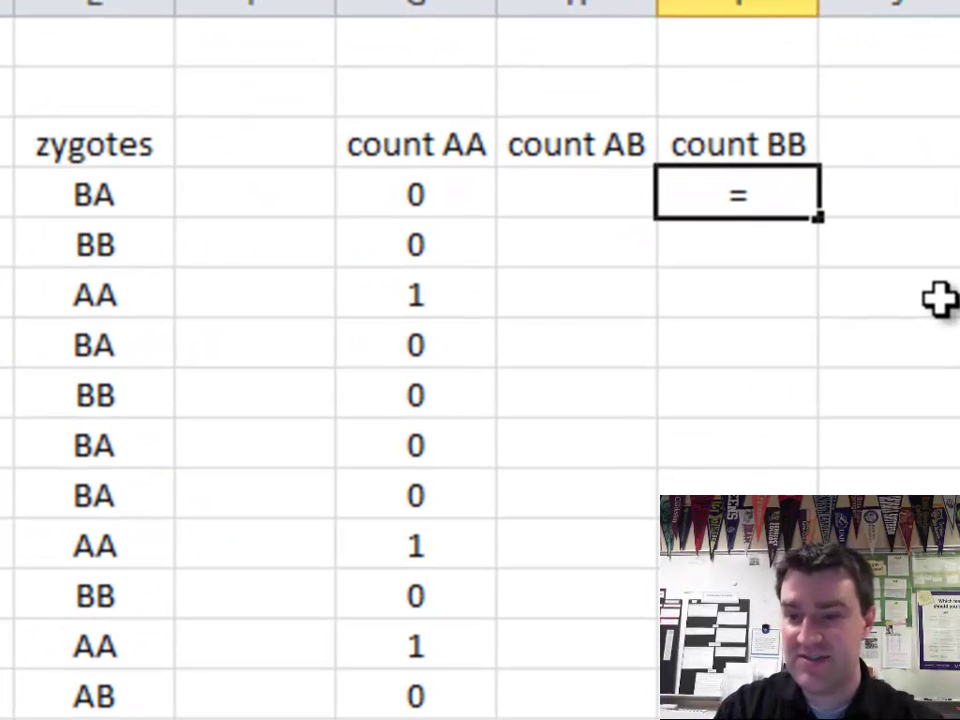
text(if()
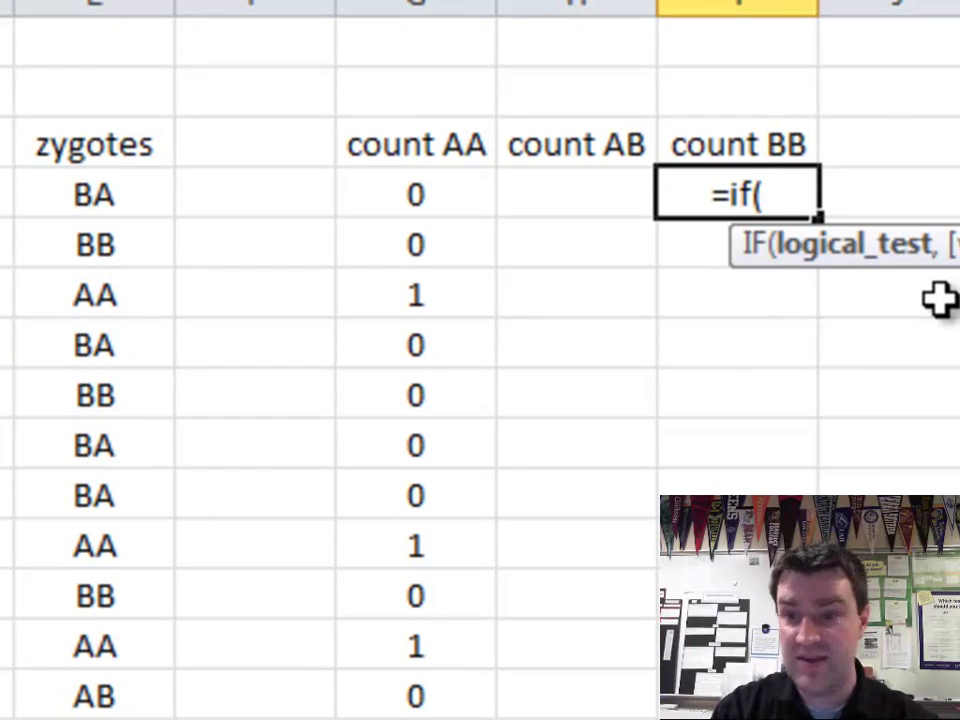
click(80, 190)
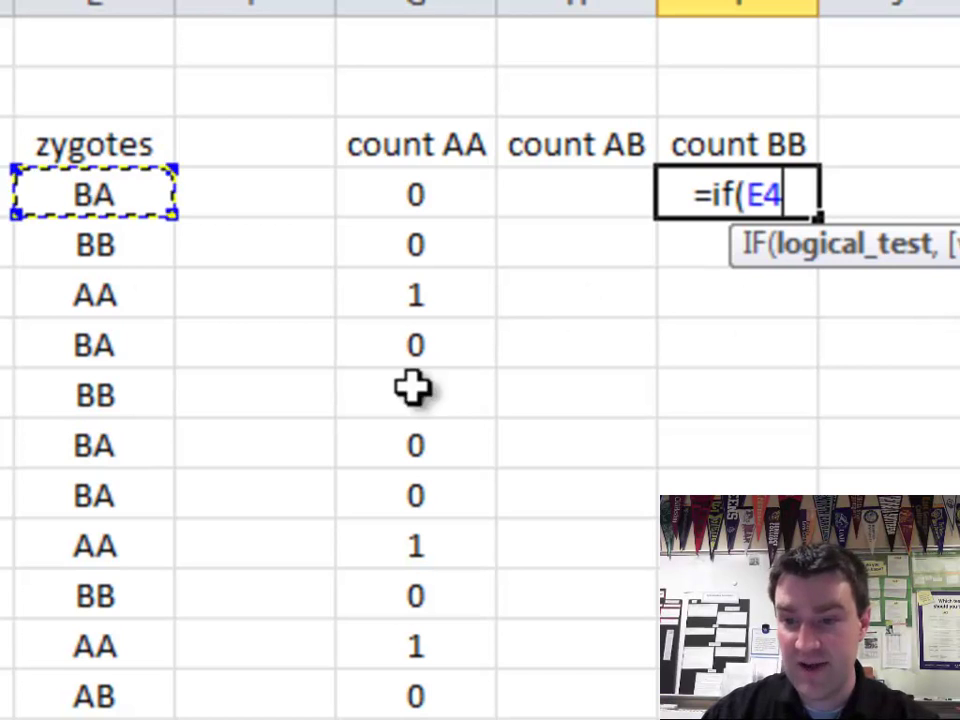
text(=")
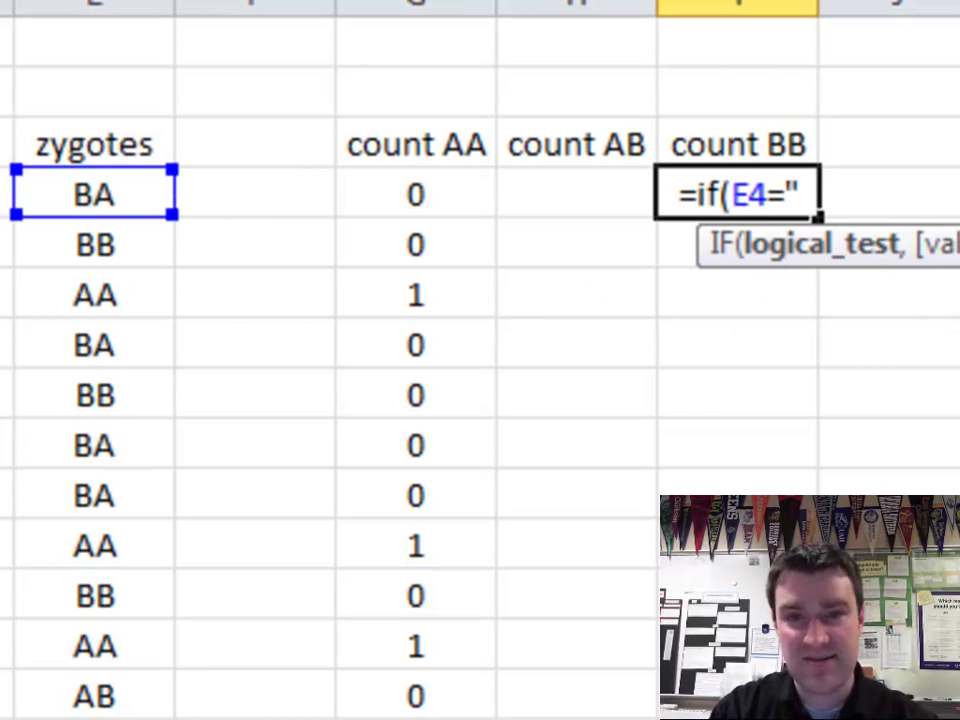
text(BB")
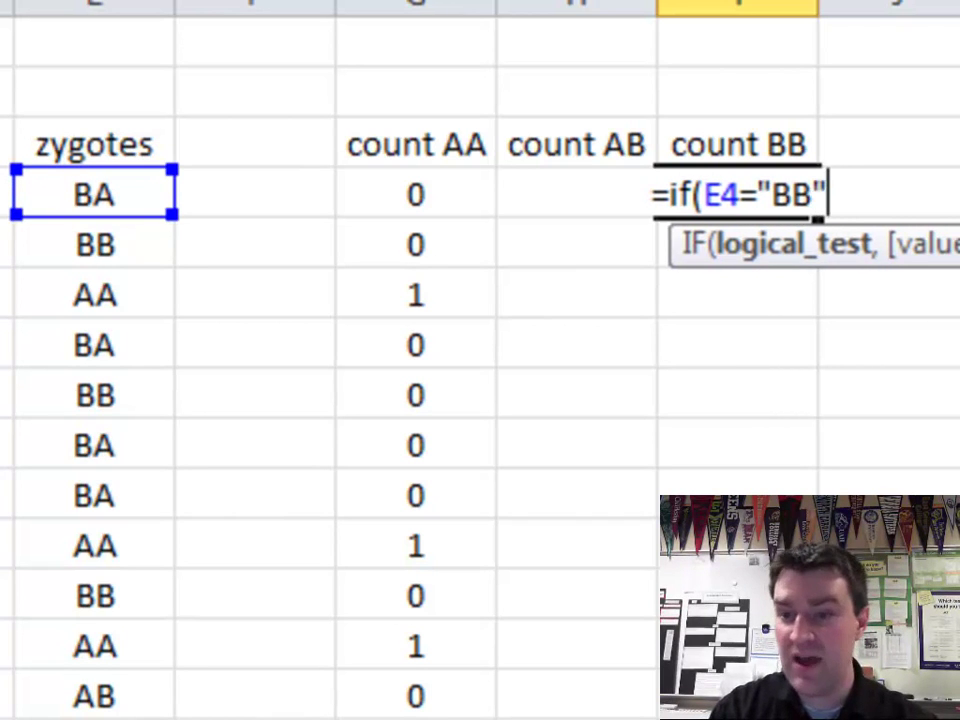
text(,1)
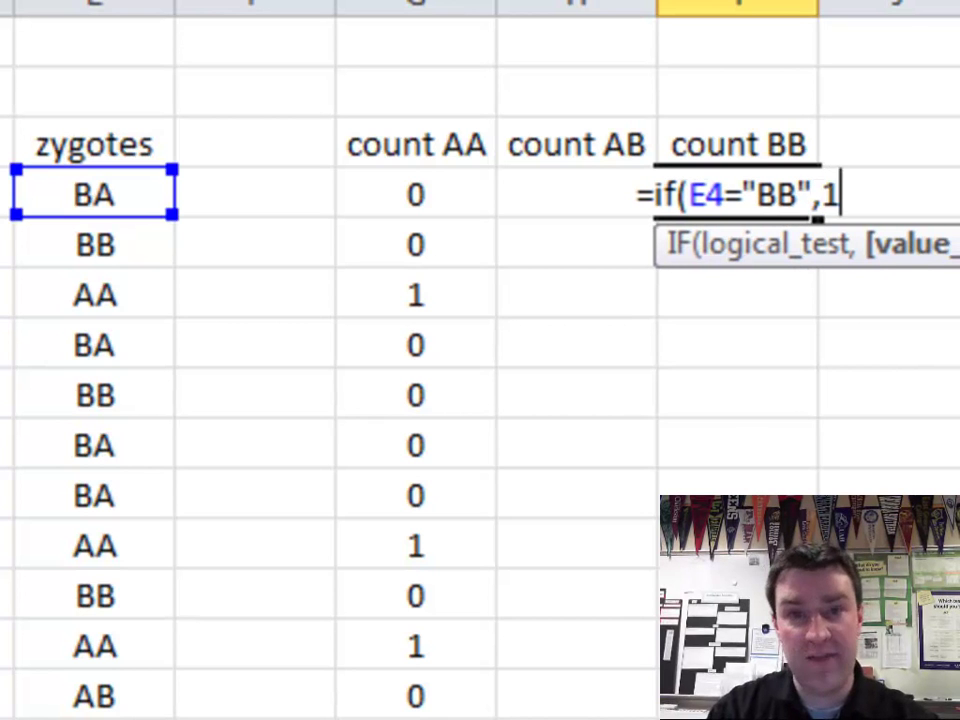
text(,0)
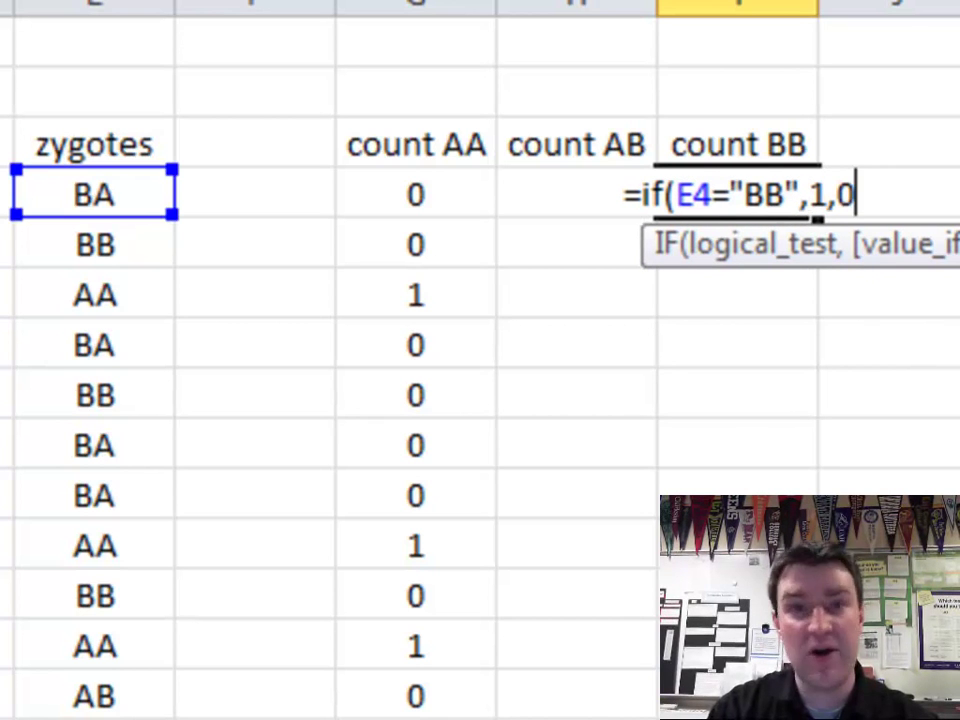
text())
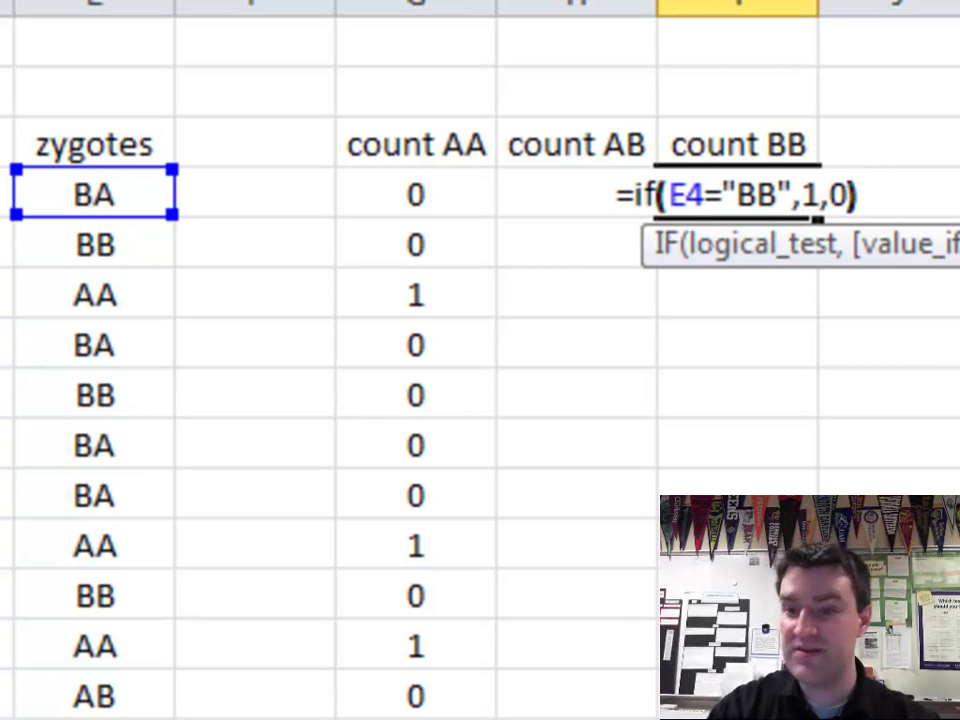
key(Return)
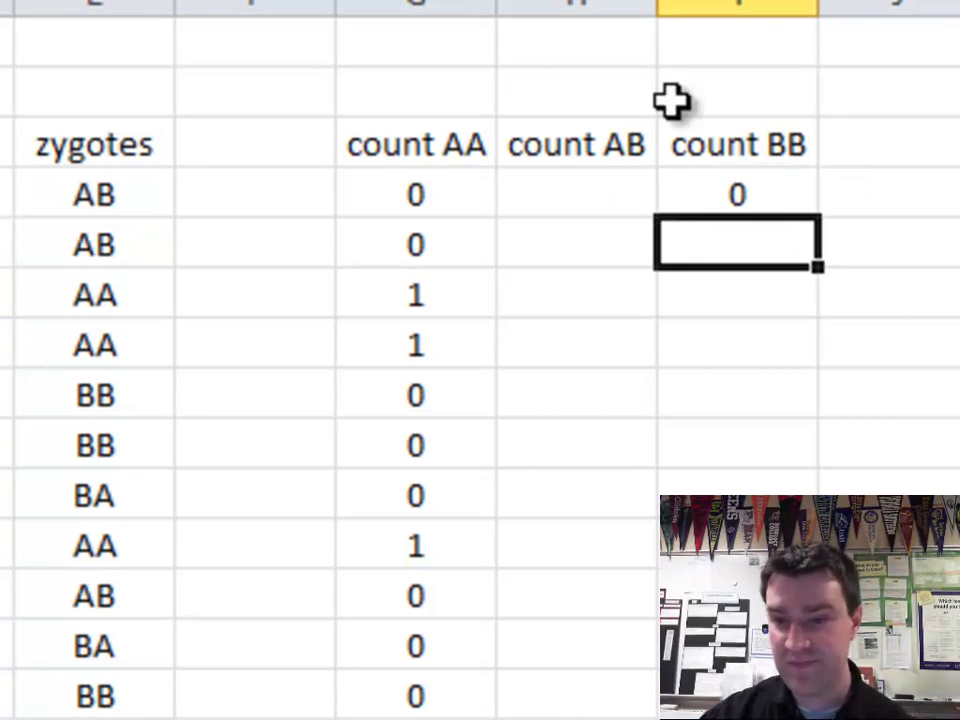
click(790, 197)
drag(819, 218, 818, 560)
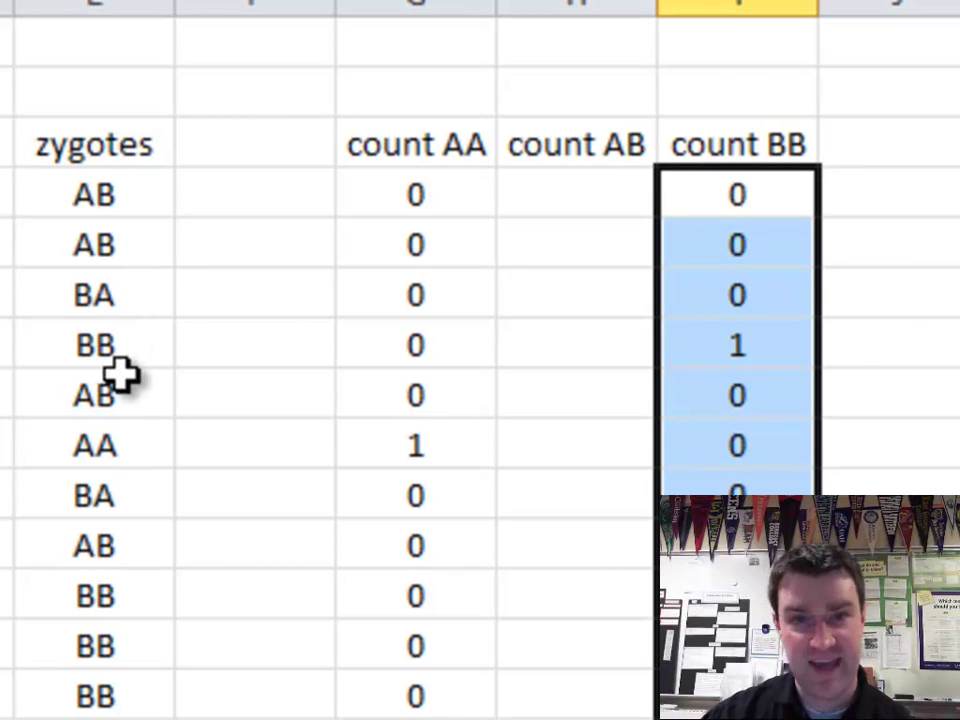
Enter the nested formula =IF(E4="AB",1,IF(E4="BA",1,0)) in cell H4 to flag both AB and BA zygotes with 1.
click(530, 198)
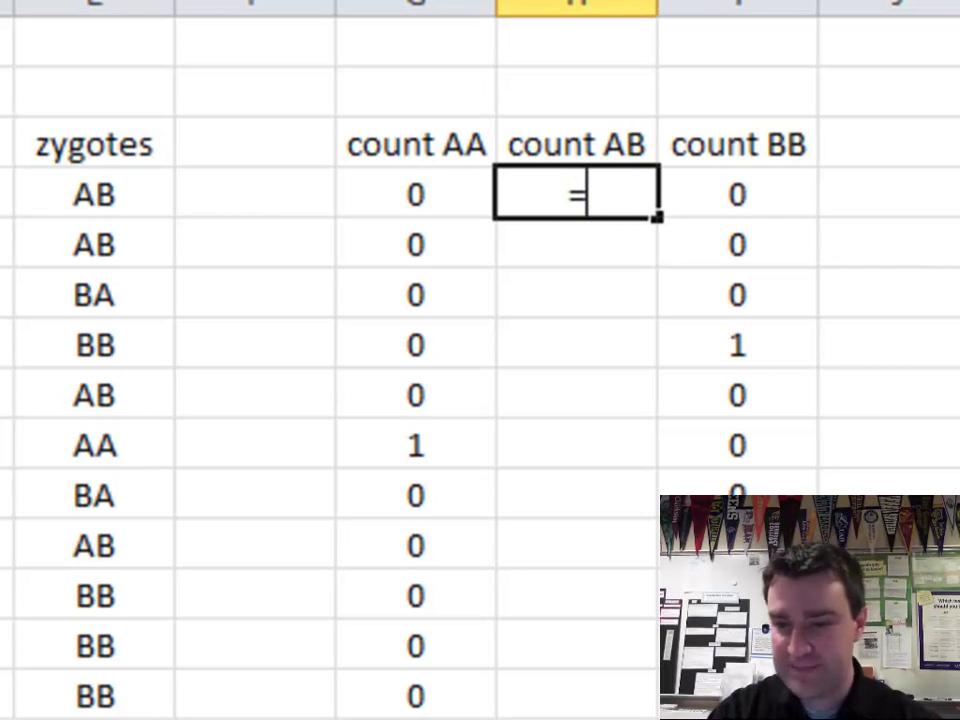
text(if()
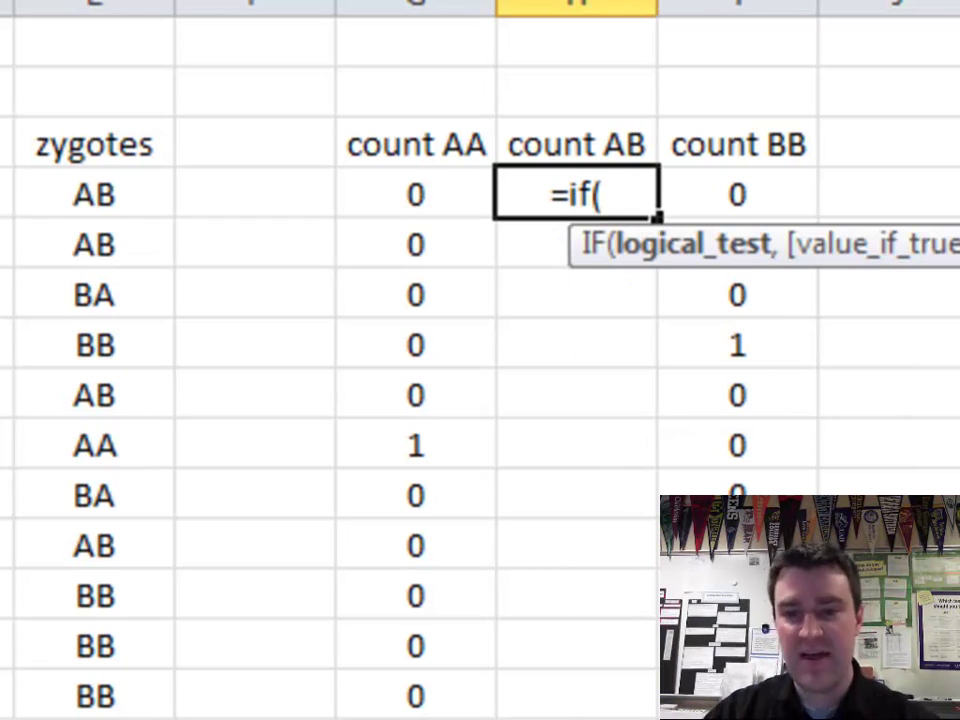
click(141, 193)
text(=)
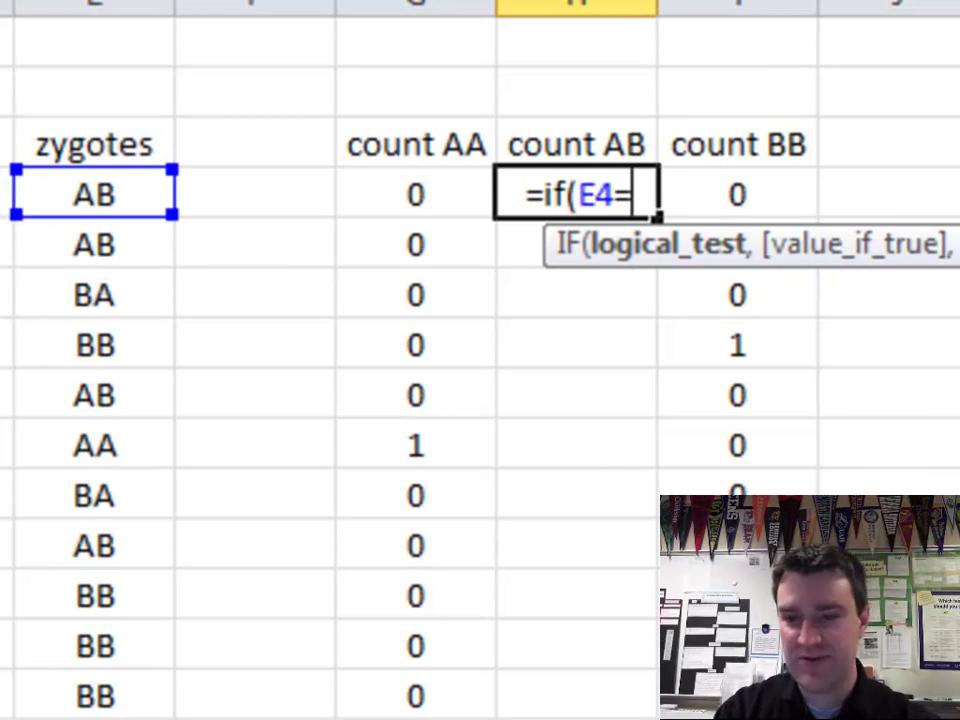
text(")
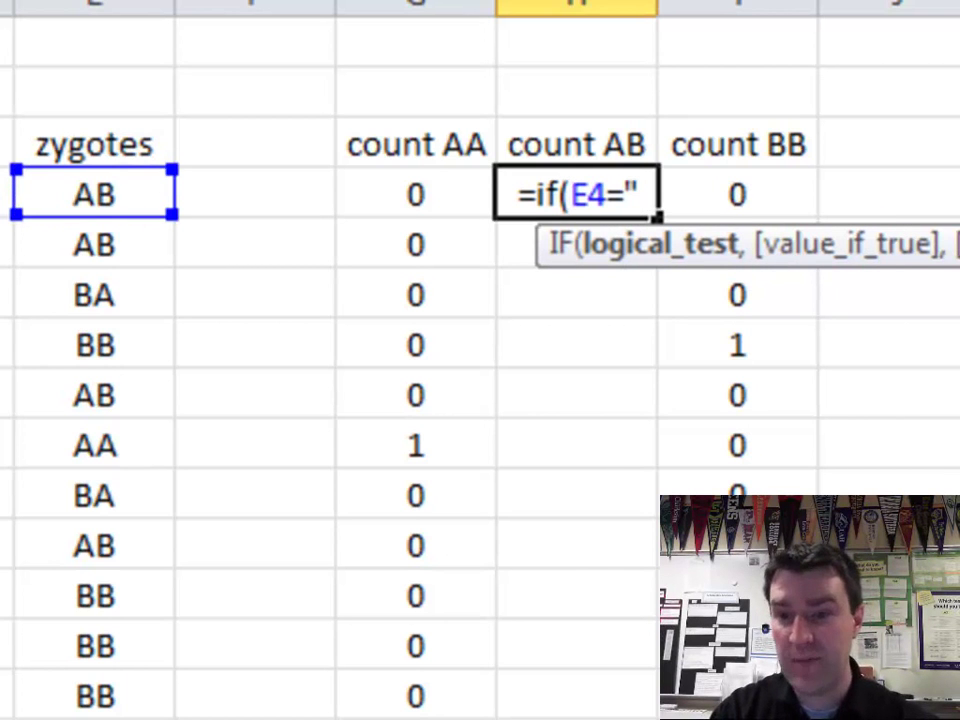
text(AB")
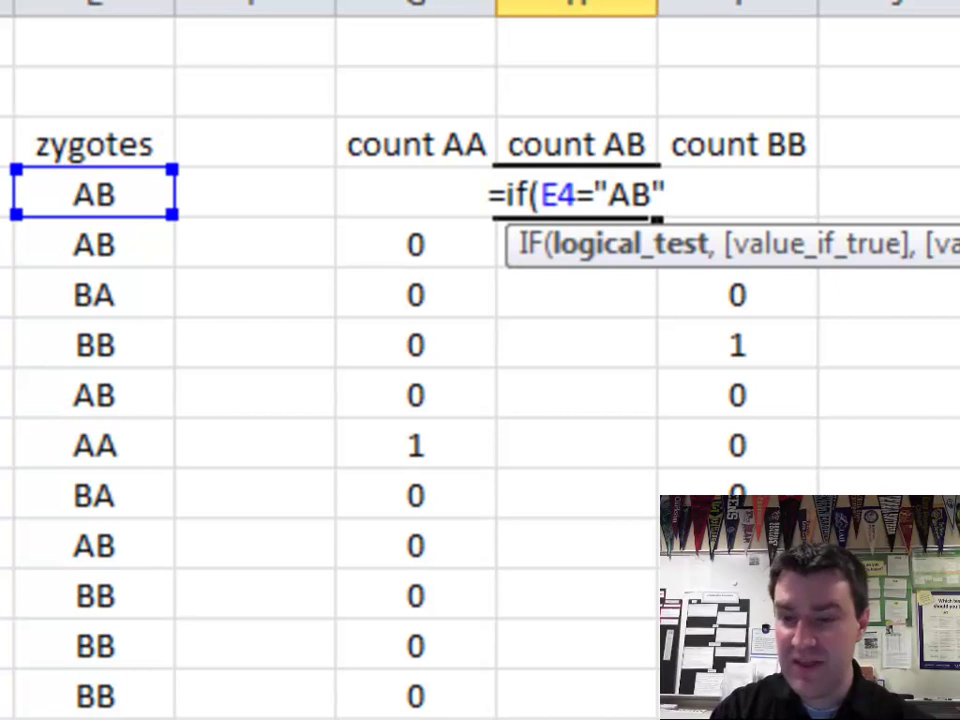
text(,)
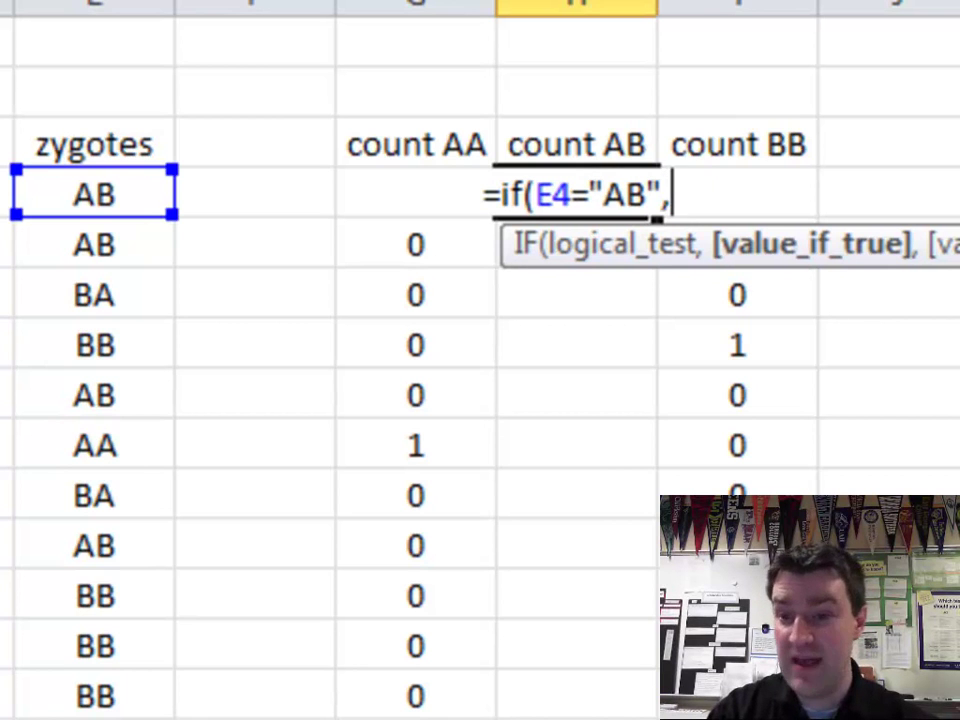
text(1)
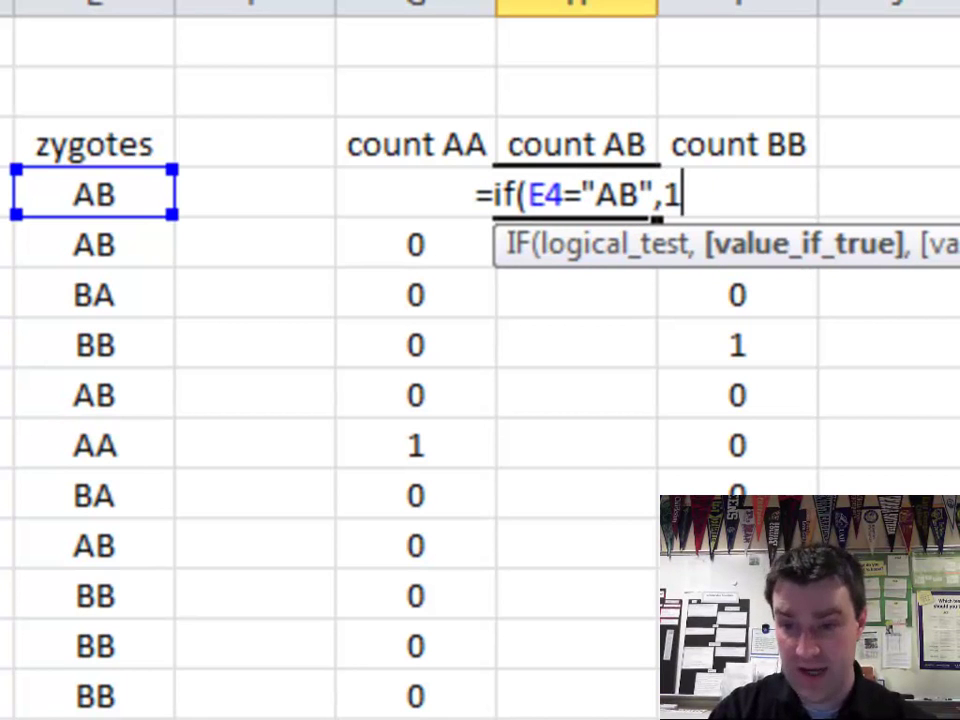
text(,)
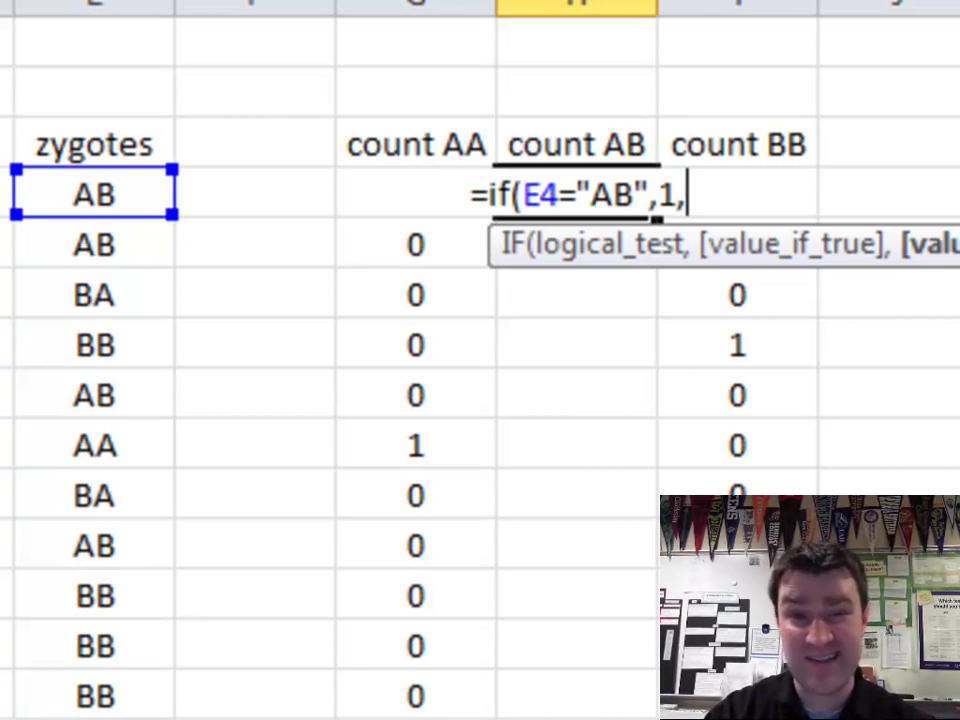
text(if()
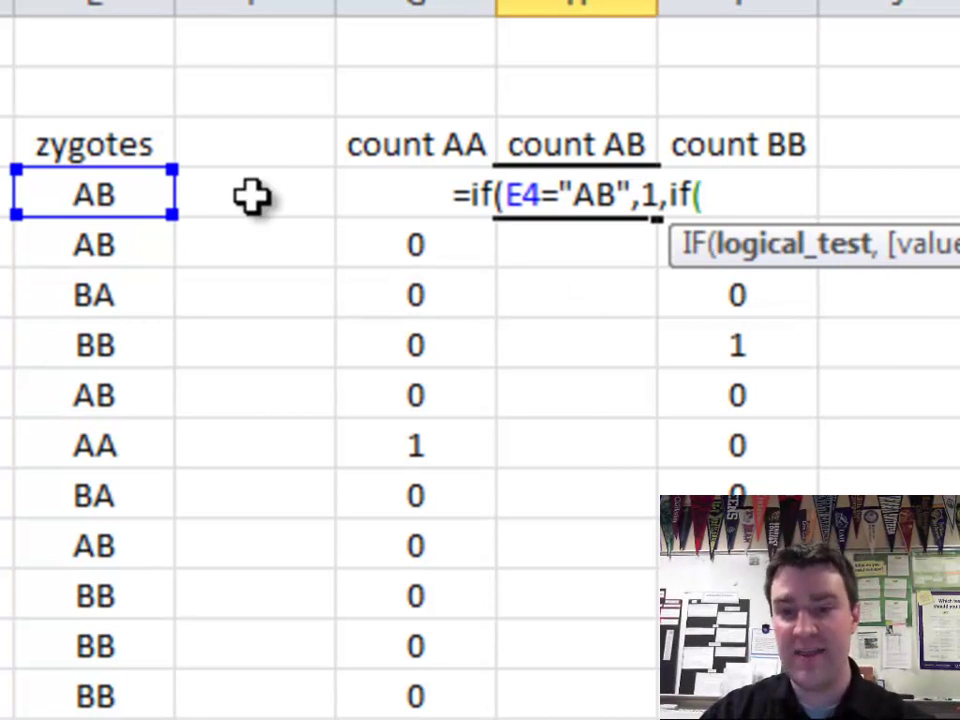
click(107, 190)
text(=)
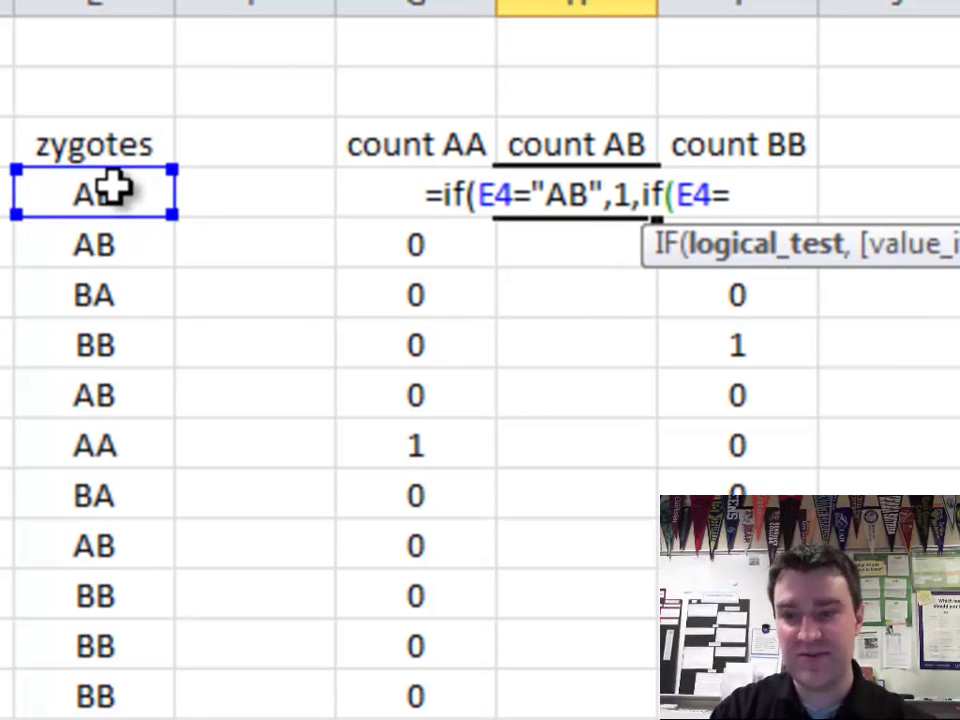
text(")
text(BA)
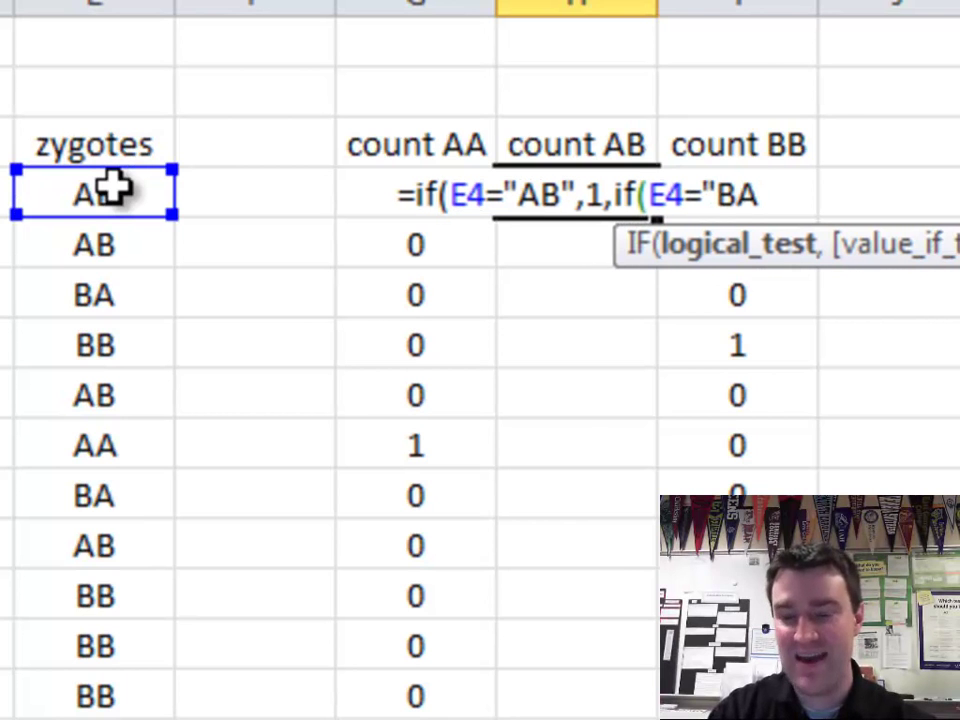
text(",1)
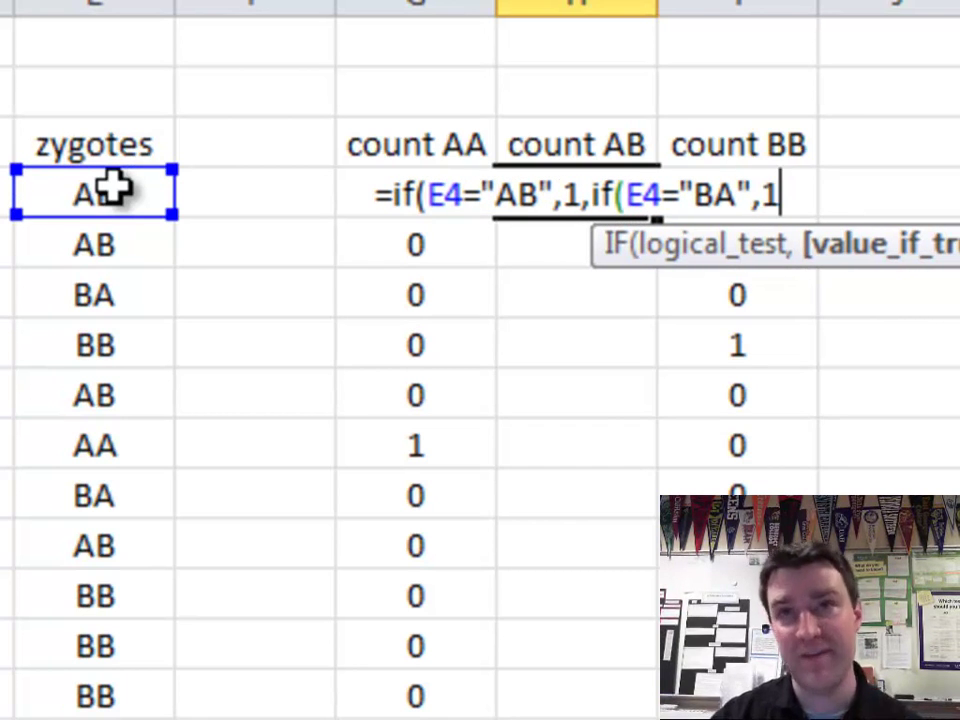
text(,0)))
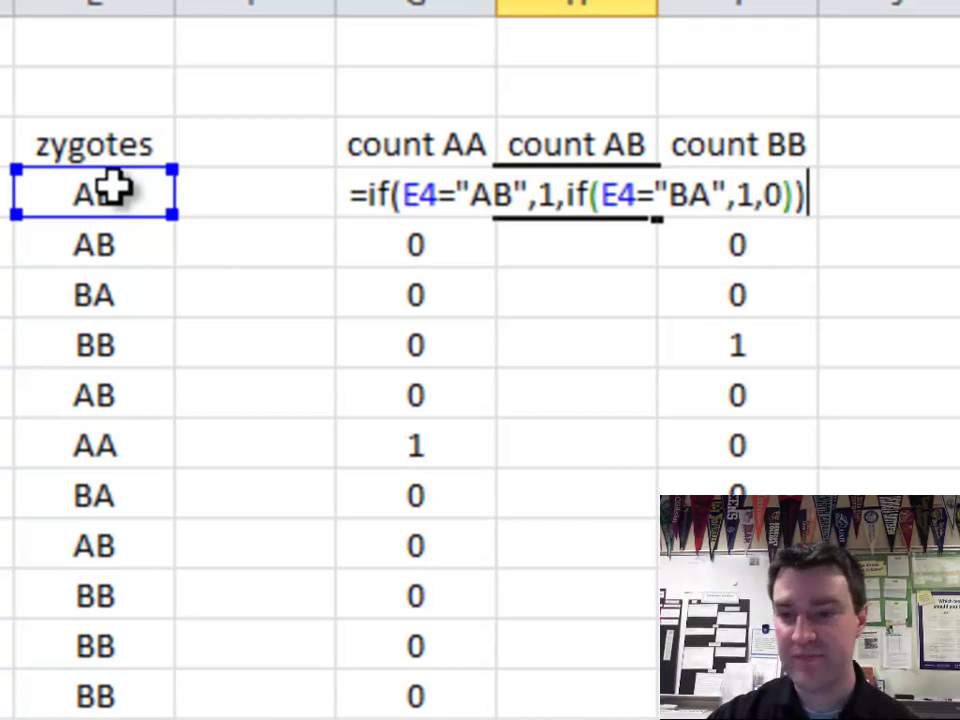
key(Return)
Fill the count AB formula from H4 down to H20 and check the copied formulas in H6 and H8.
click(632, 198)
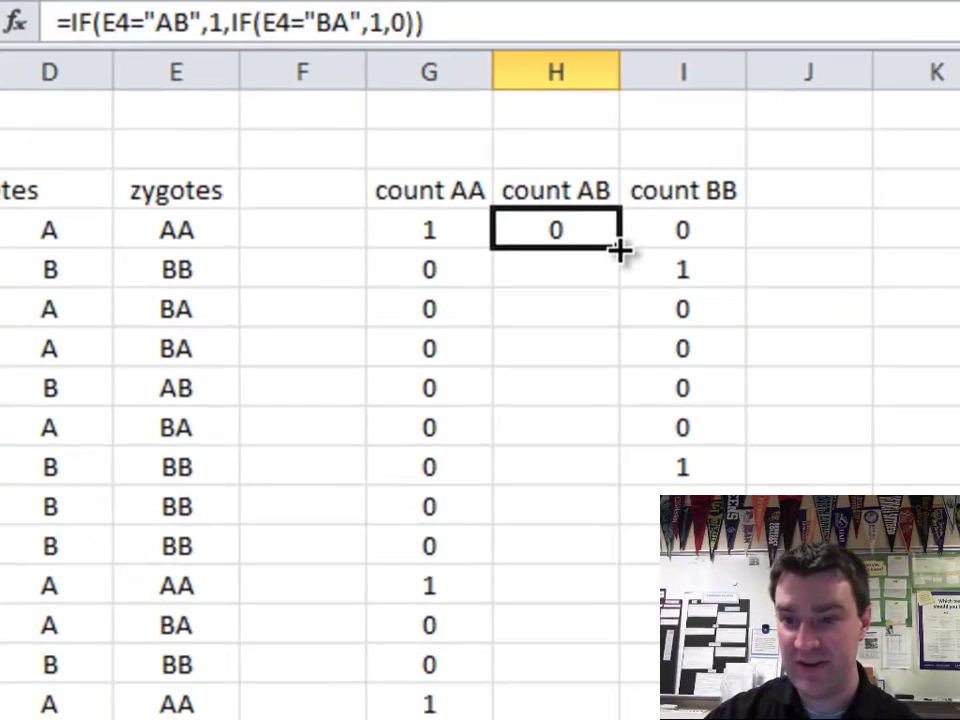
drag(655, 215, 557, 697)
click(859, 610)
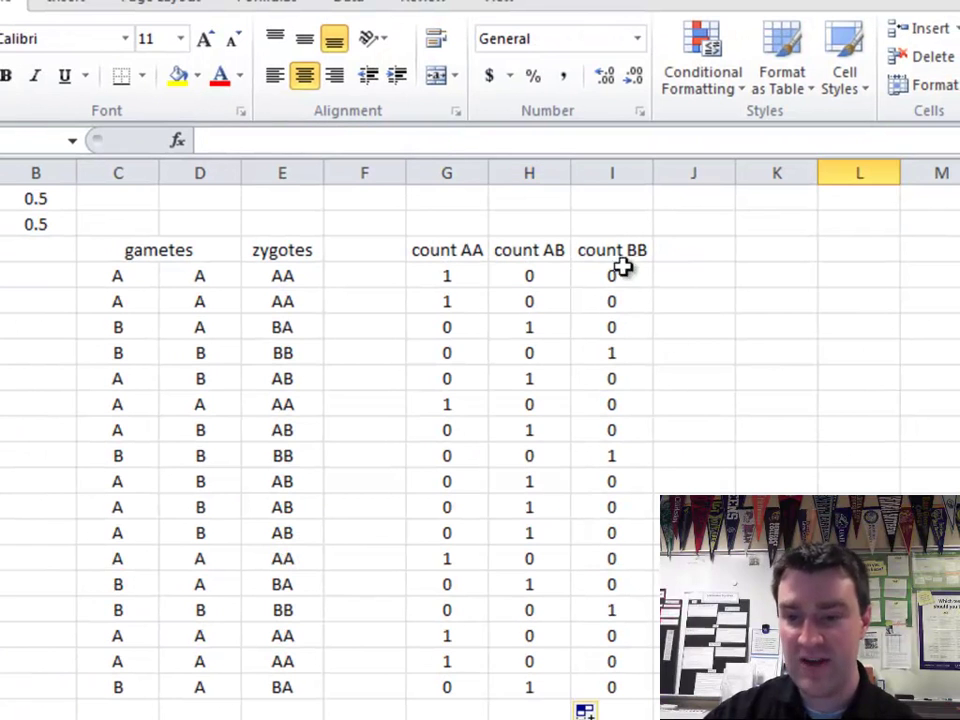
click(540, 333)
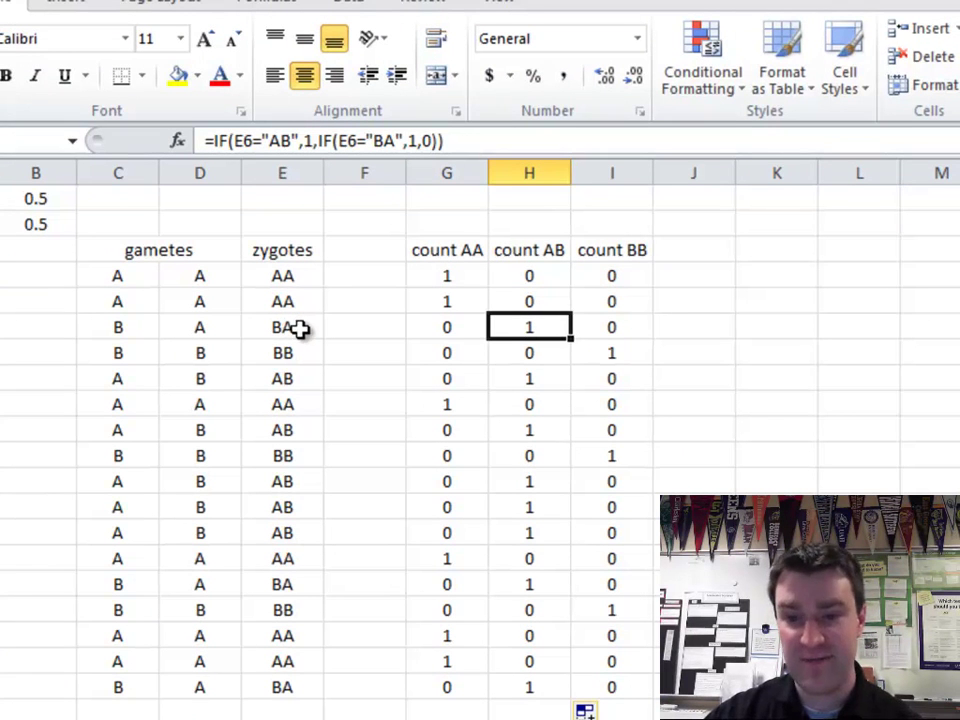
click(514, 380)
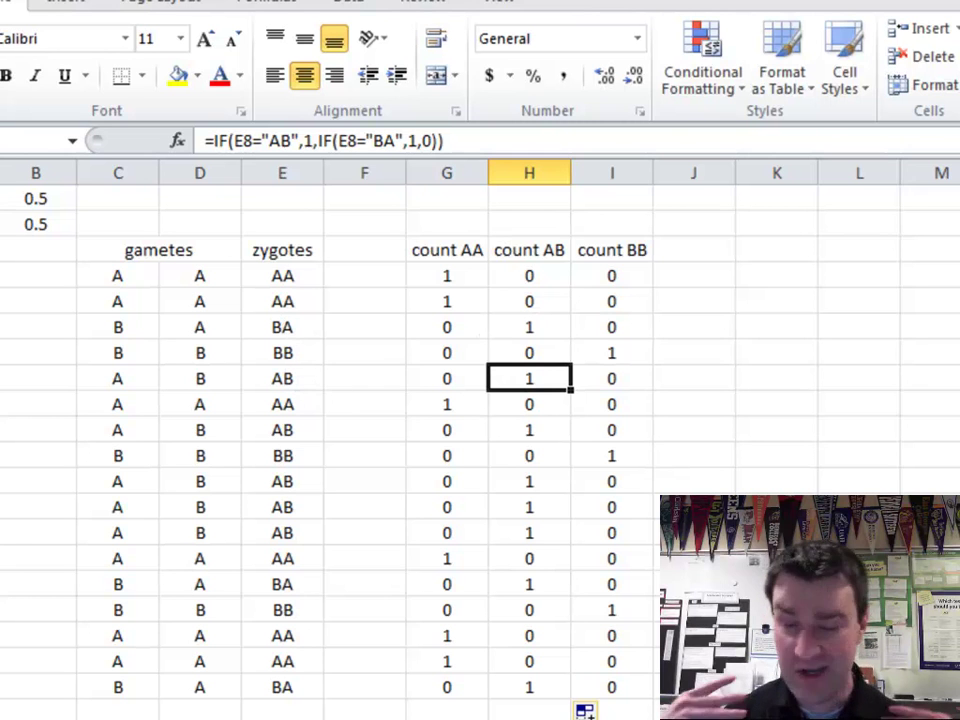
Enter the heading total AA in cell K3, on the same row as the count headings.
click(776, 249)
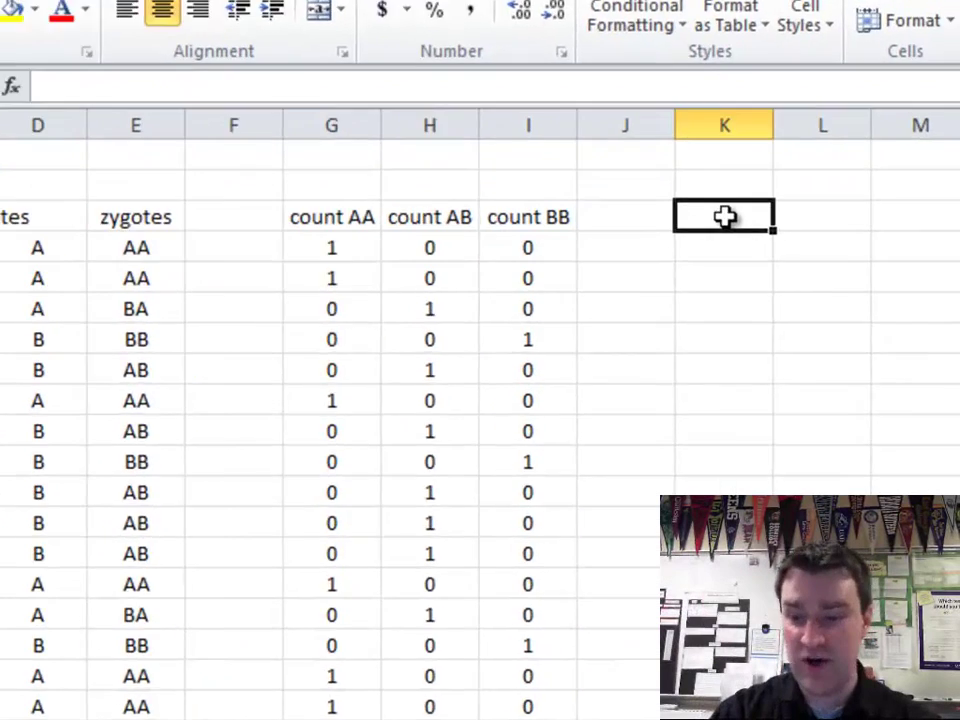
text(ottal)
key(BackSpace)
key(BackSpace)
key(BackSpace)
key(BackSpace)
key(BackSpace)
text(totalAA)
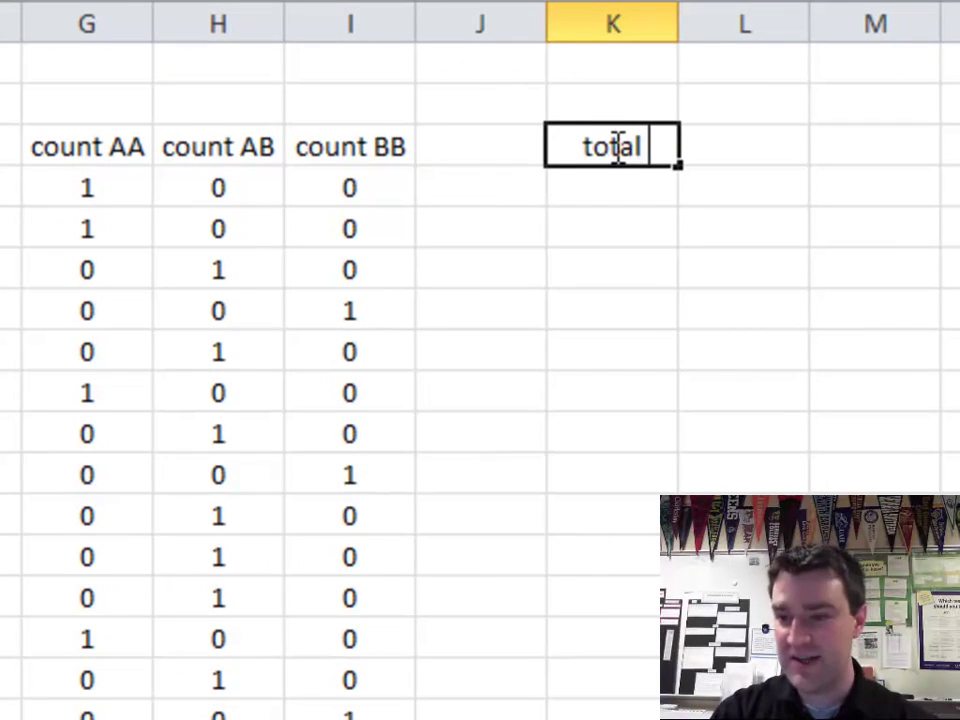
key(Return)
Enter the headings total AB in cell L3 and total BB in cell M3.
key(Up)
key(Right)
text(total AB)
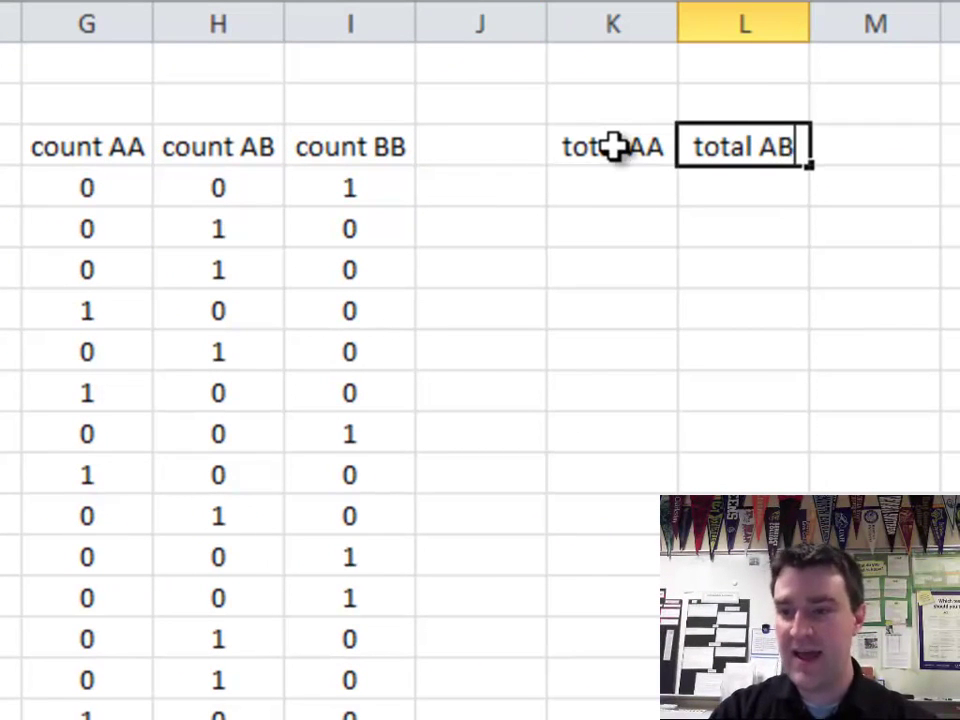
key(ctrl+Return)
key(Right)
text(total BB)
key(Return)
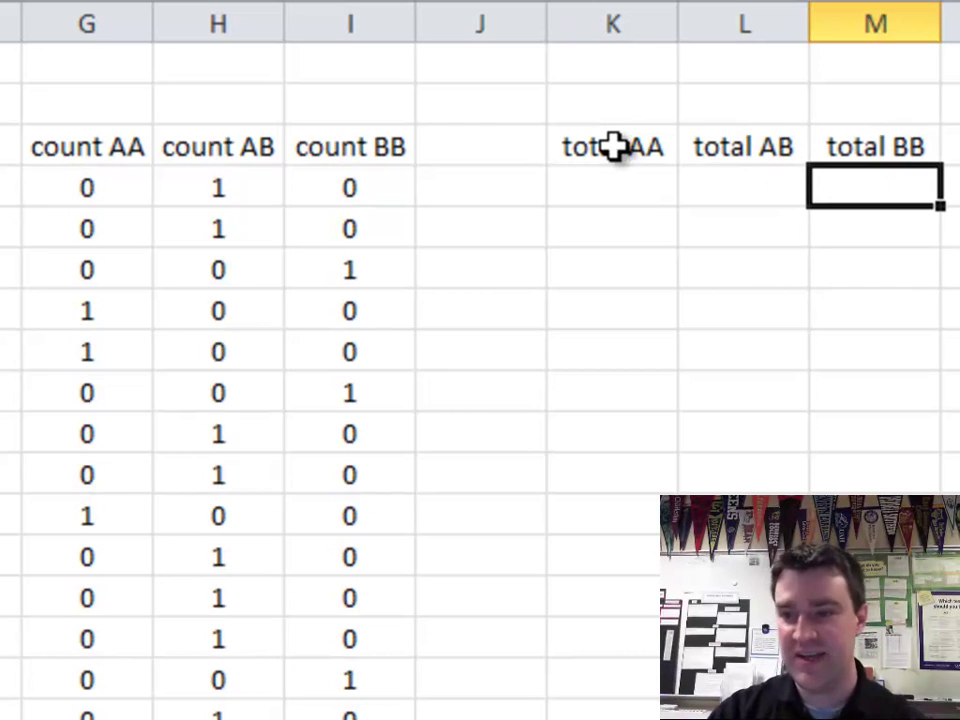
Total the count AA column in cell K4 with the formula =SUM(G4:G20).
click(594, 197)
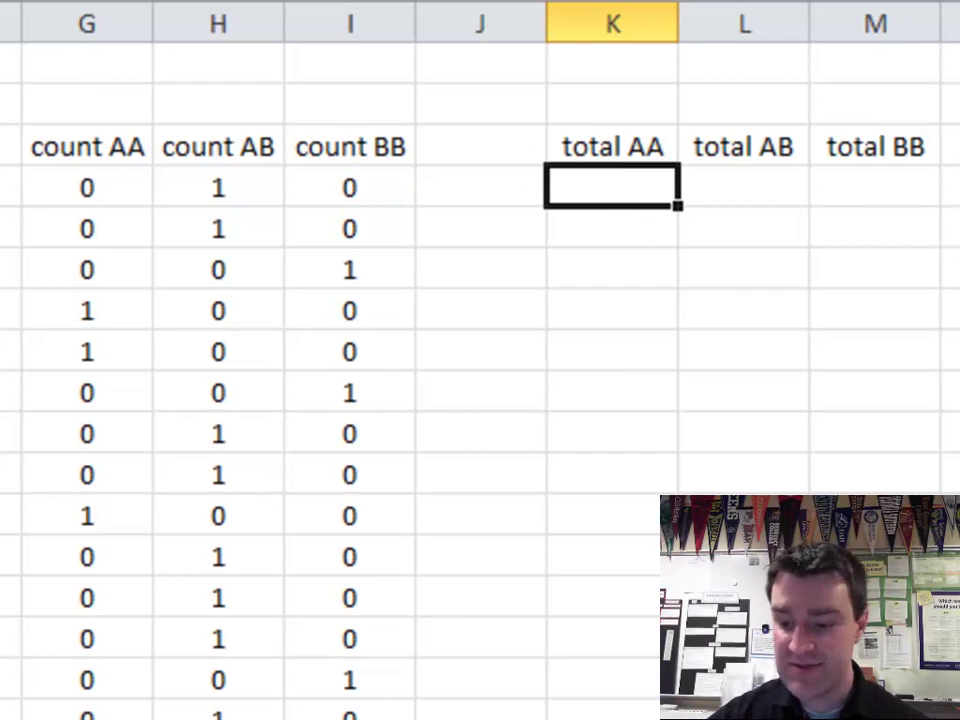
text(=)
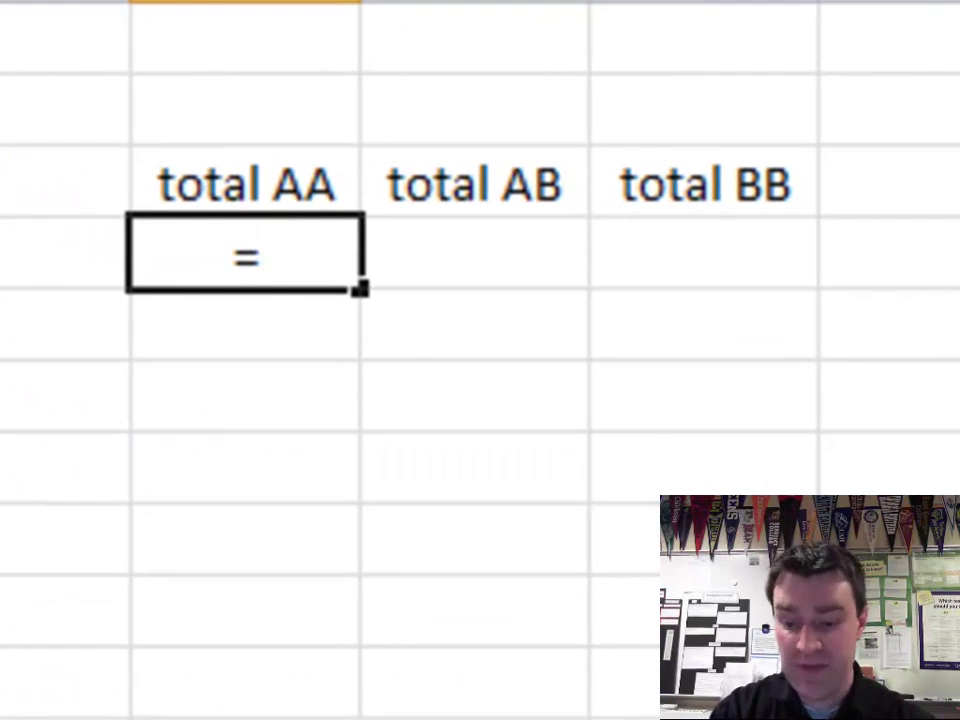
text(sum)
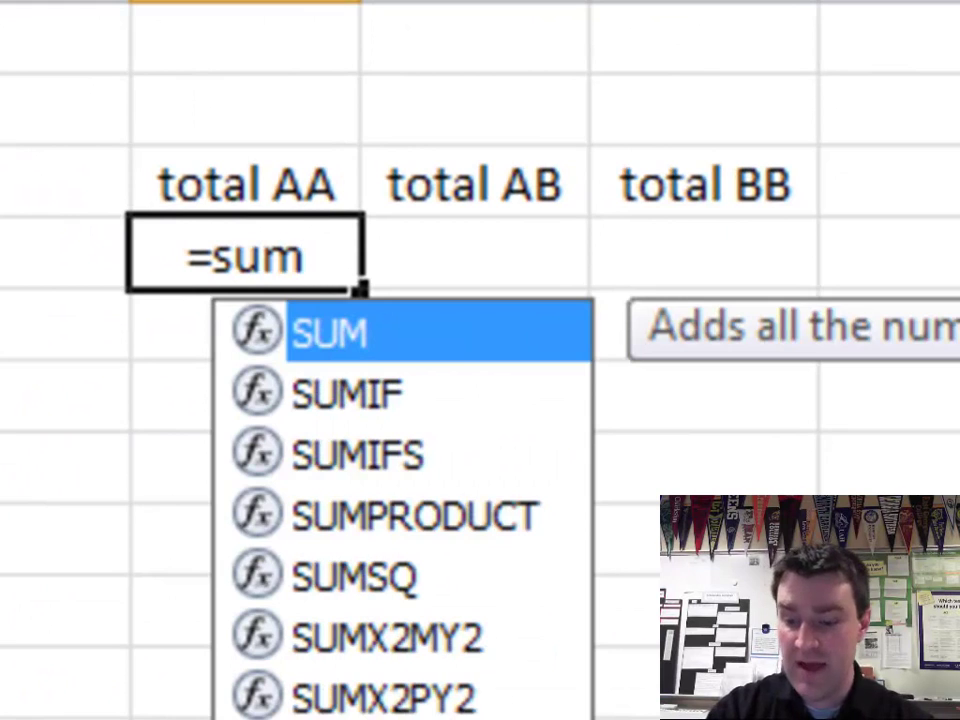
text(()
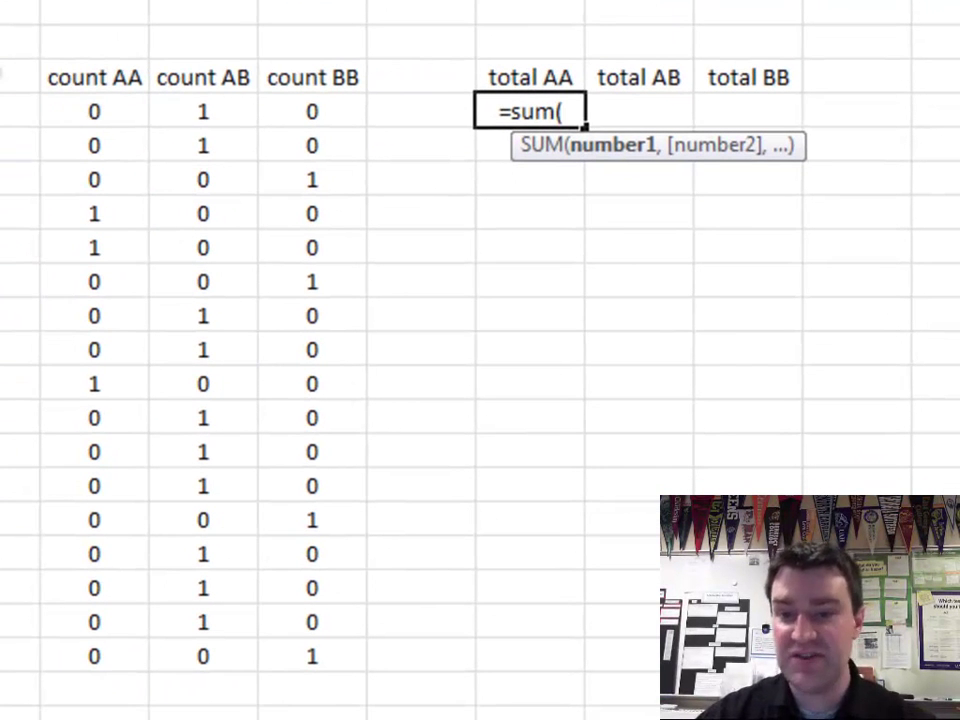
click(103, 111)
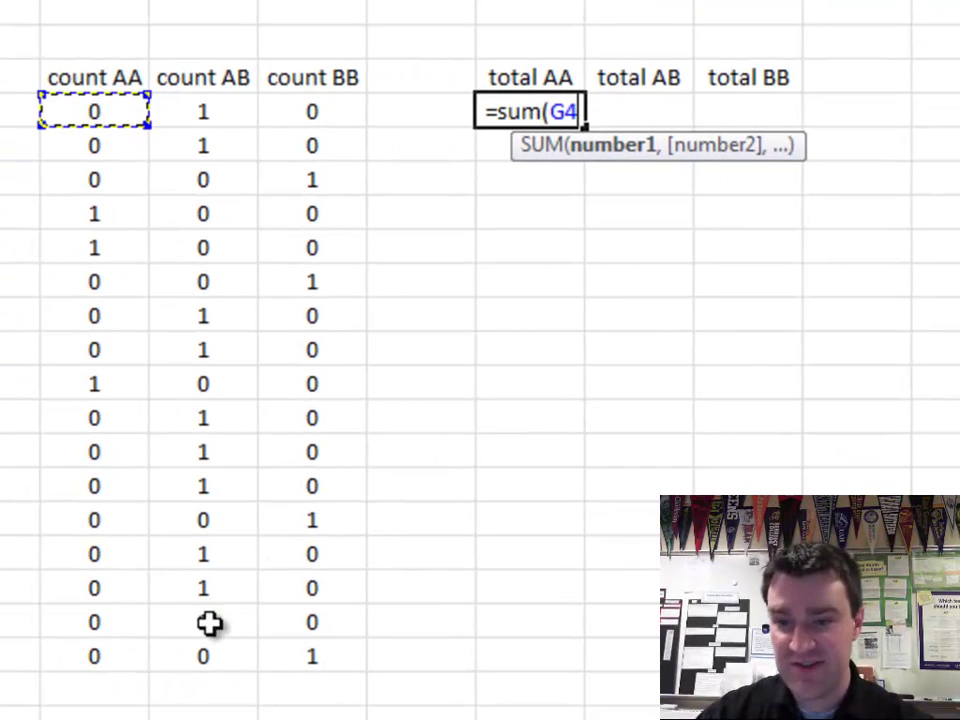
shift+click(95, 657)
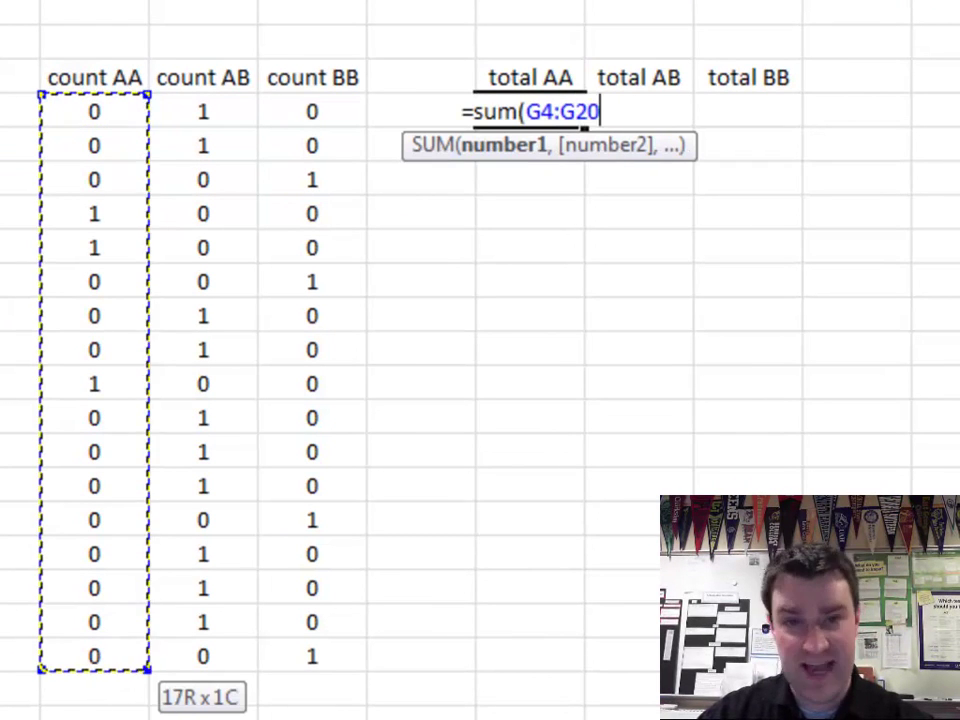
key(Return)
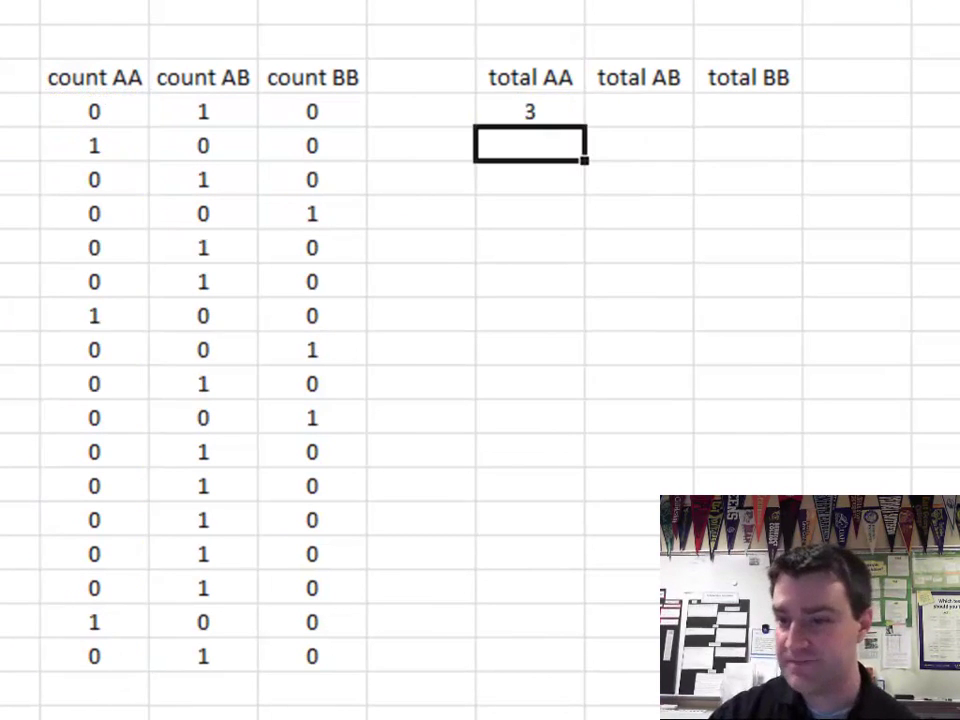
Total the count AB column in cell L4 with the formula =SUM(H4:H20).
click(655, 115)
text(=sum()
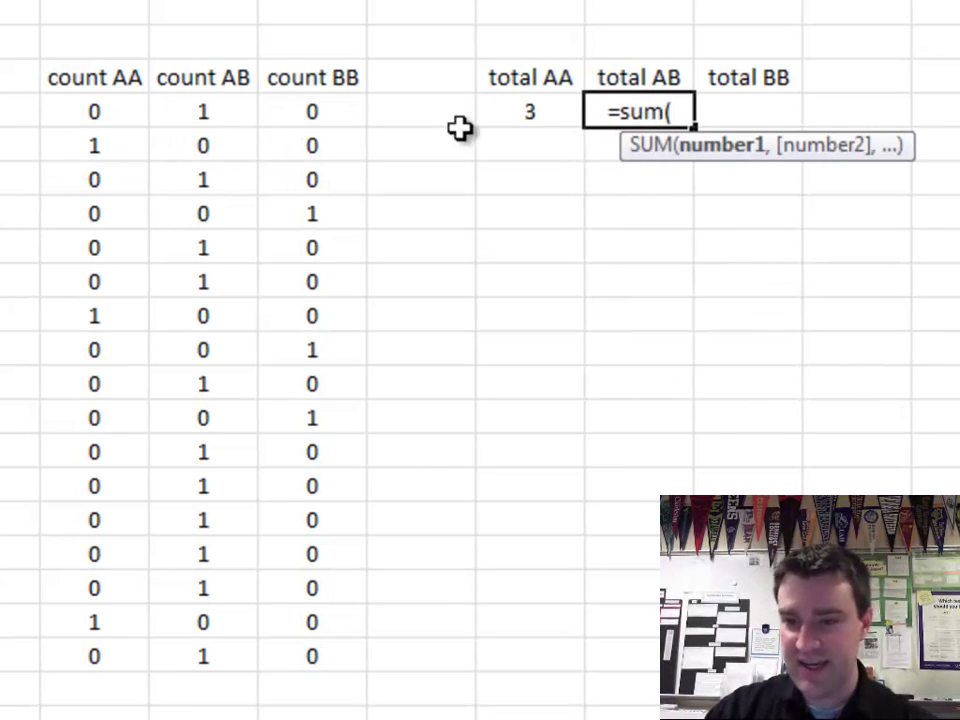
click(200, 115)
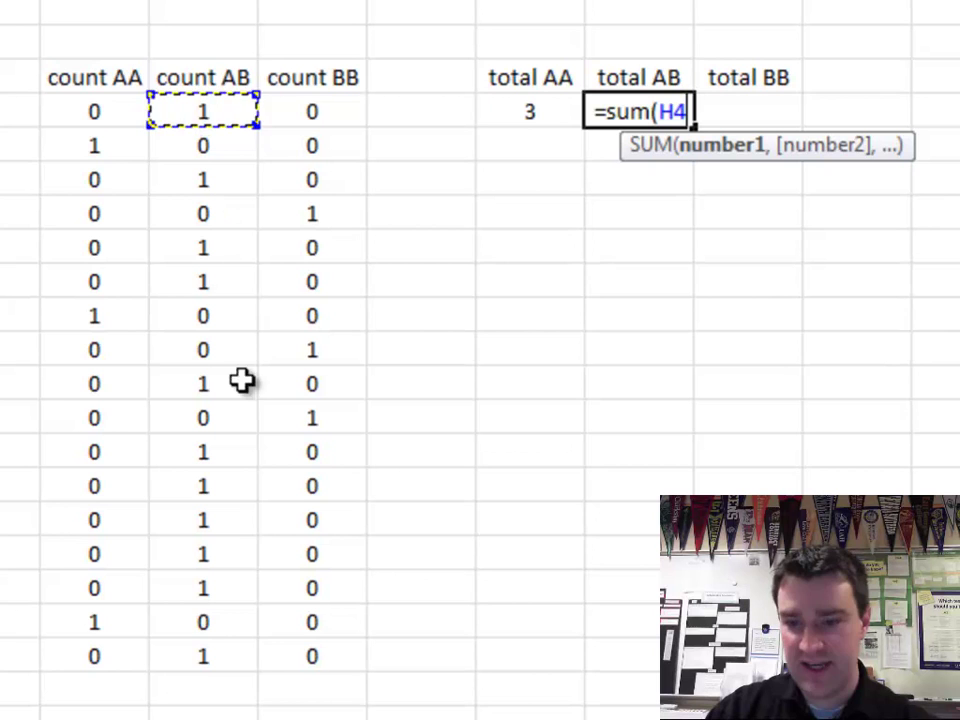
shift+click(208, 662)
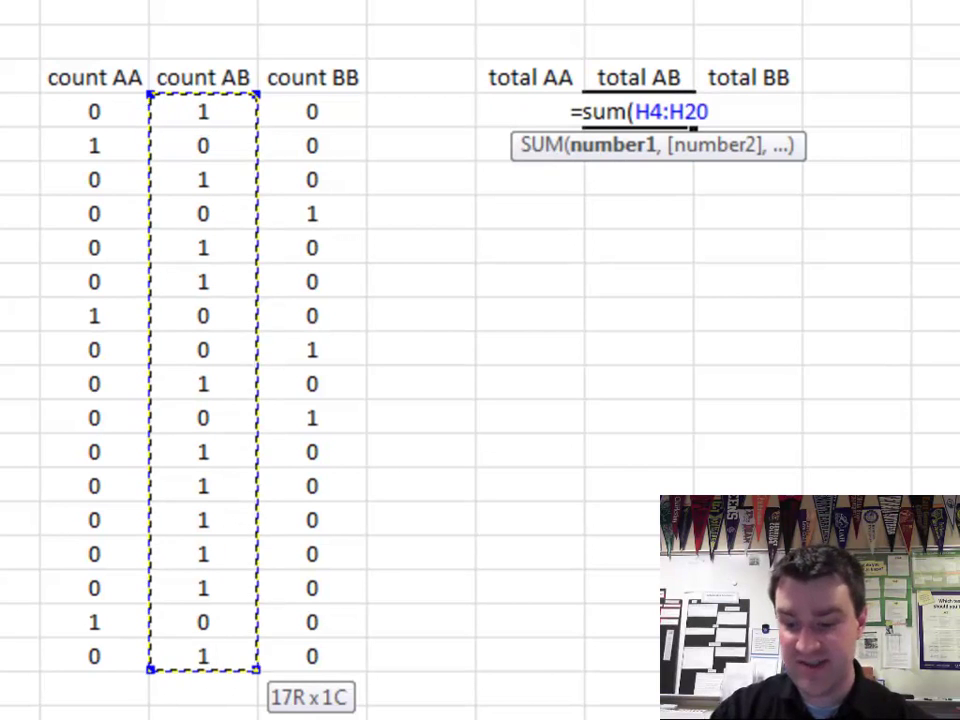
text())
key(Return)
Total the count BB column in cell M4 with the formula =SUM(I4:I20).
click(772, 140)
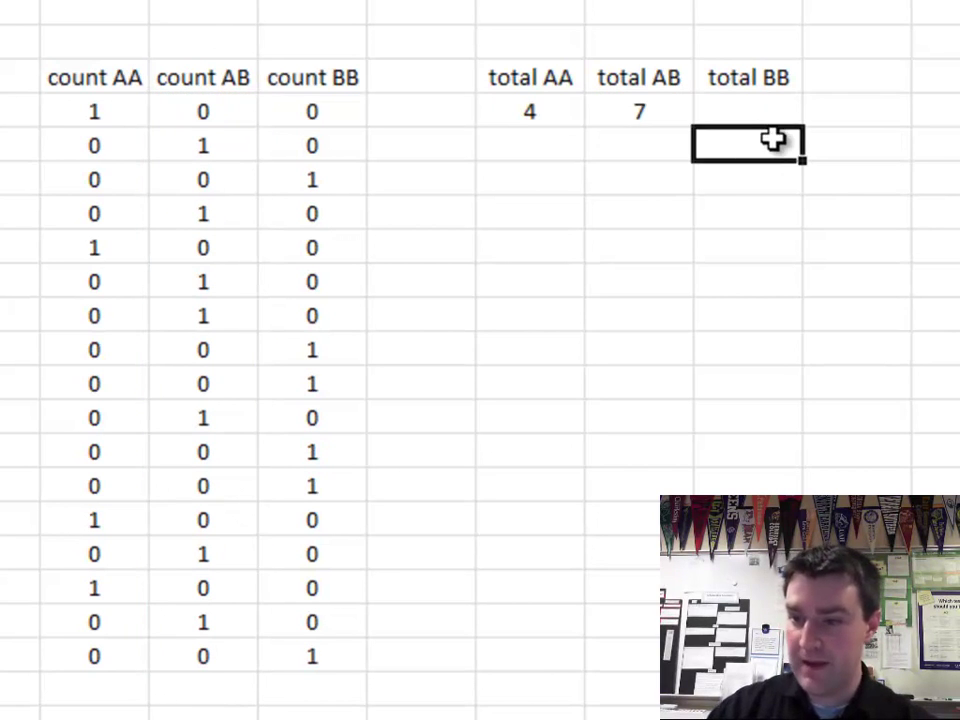
click(714, 111)
text(=sum)
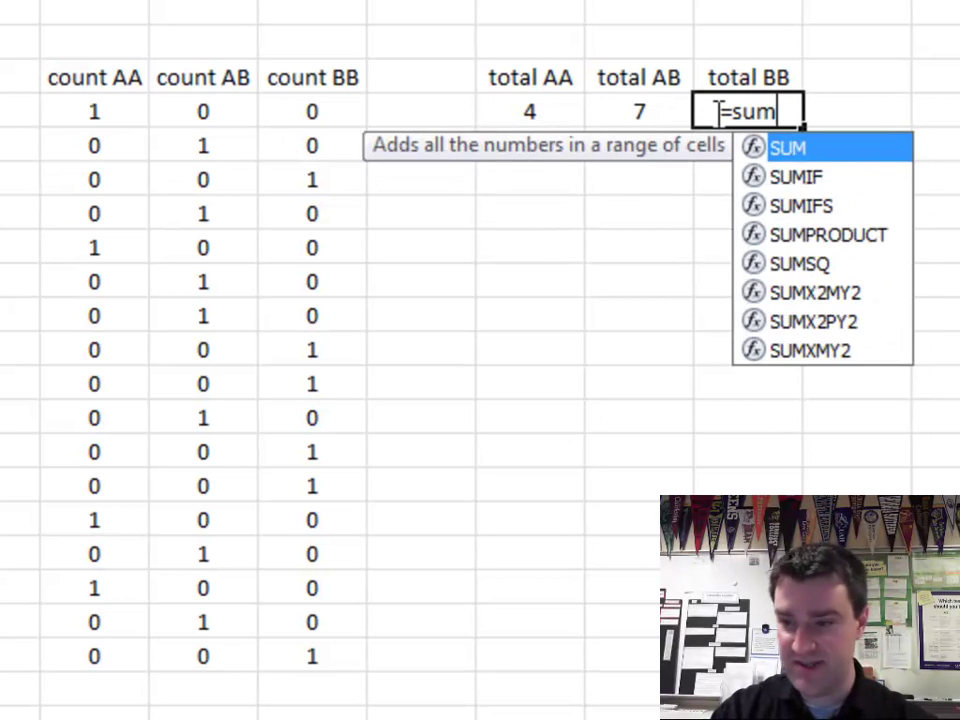
text(()
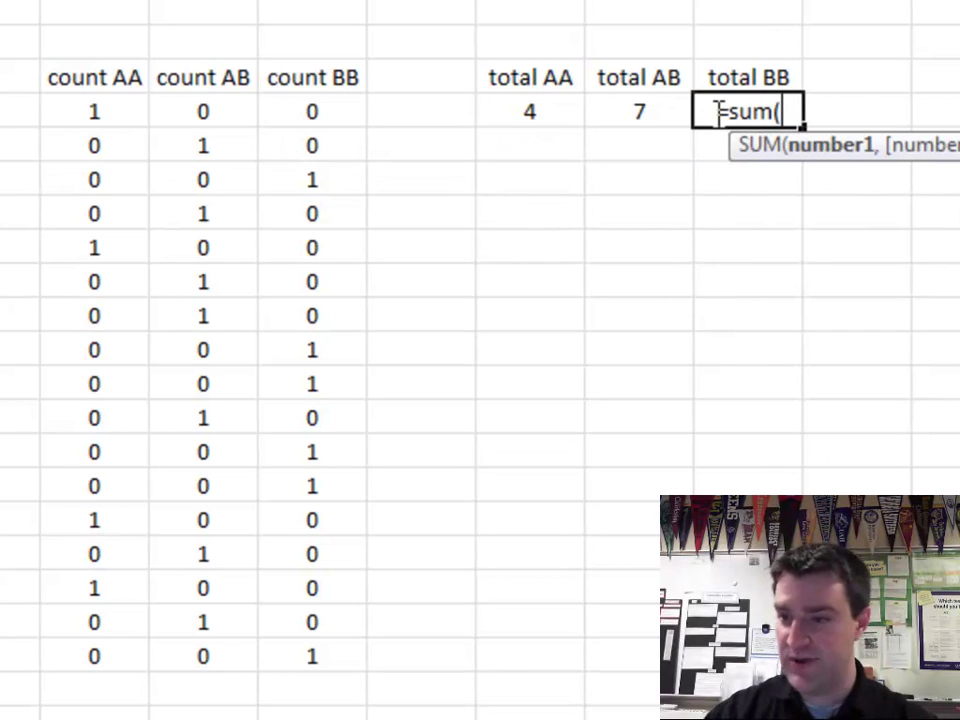
click(306, 113)
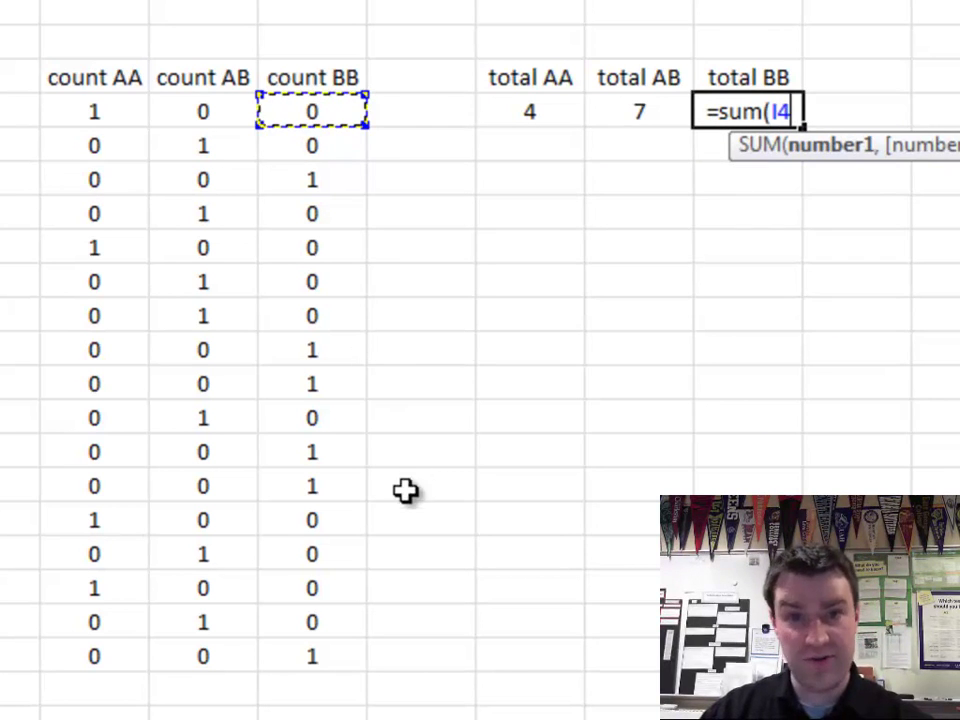
shift+click(304, 664)
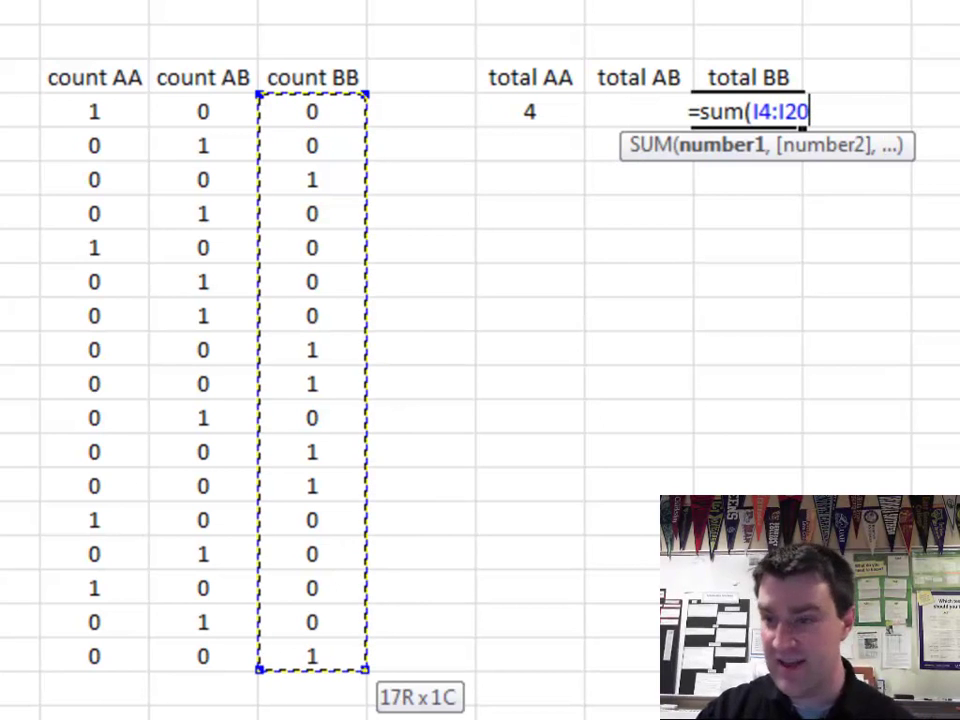
key(Return)
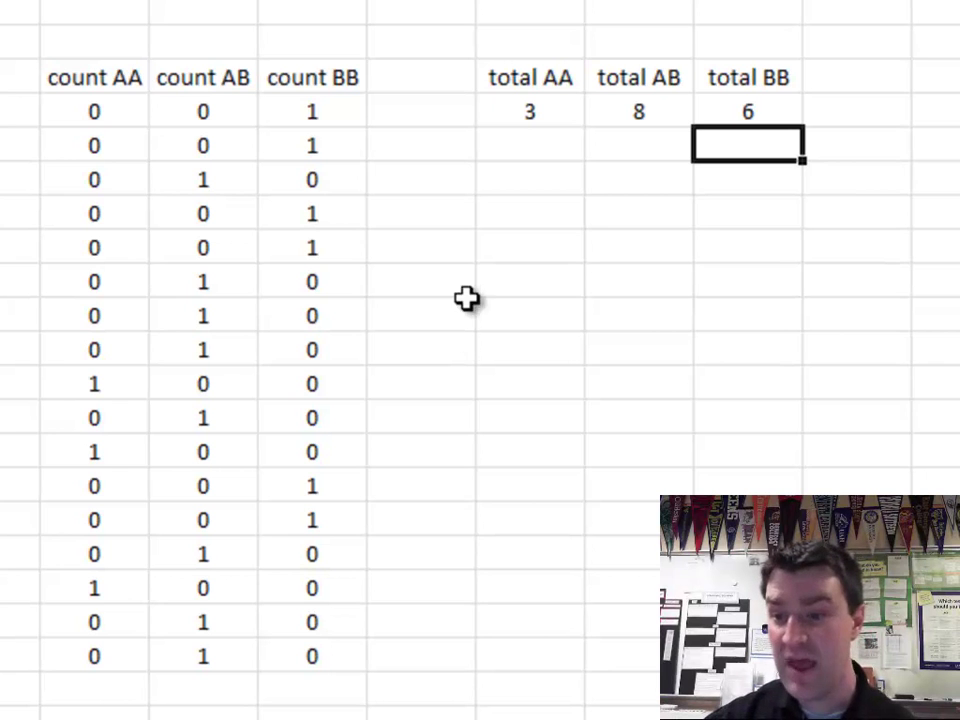
Enter the headings total A alleles in cell K7 and total B alleles in cell M7.
click(529, 213)
text(total A all)
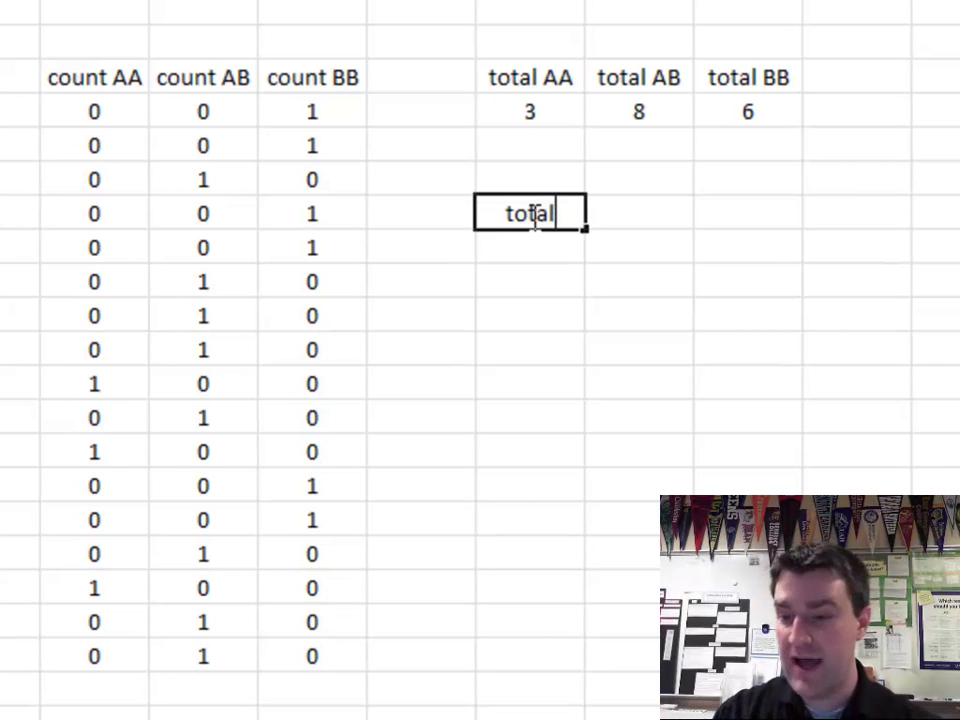
text(eles)
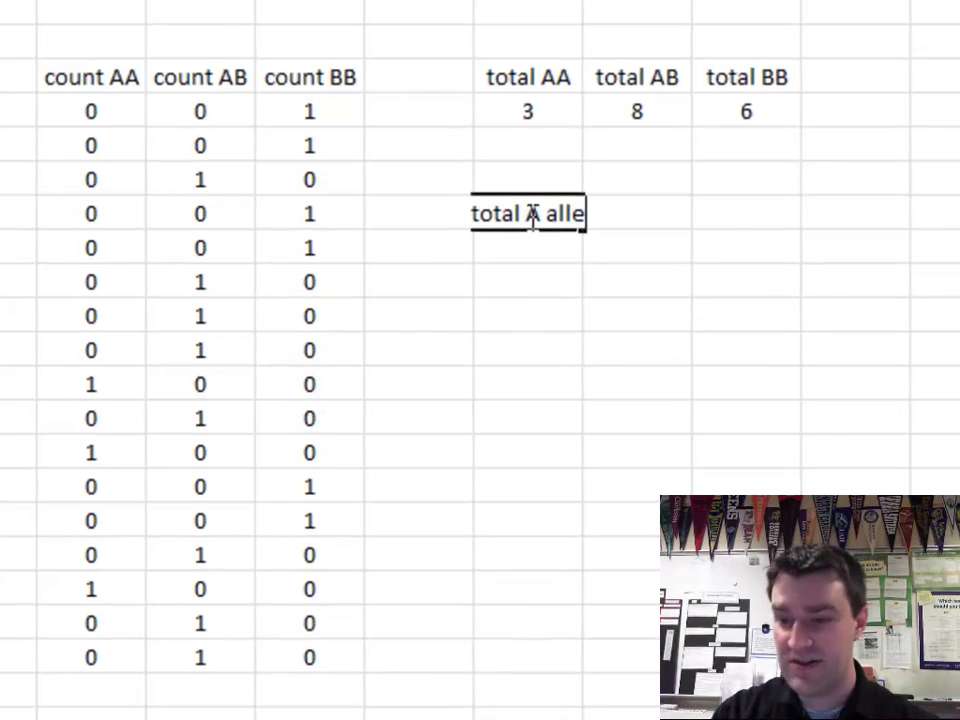
key(Return)
key(Up)
key(Right)
key(Right)
text(tota)
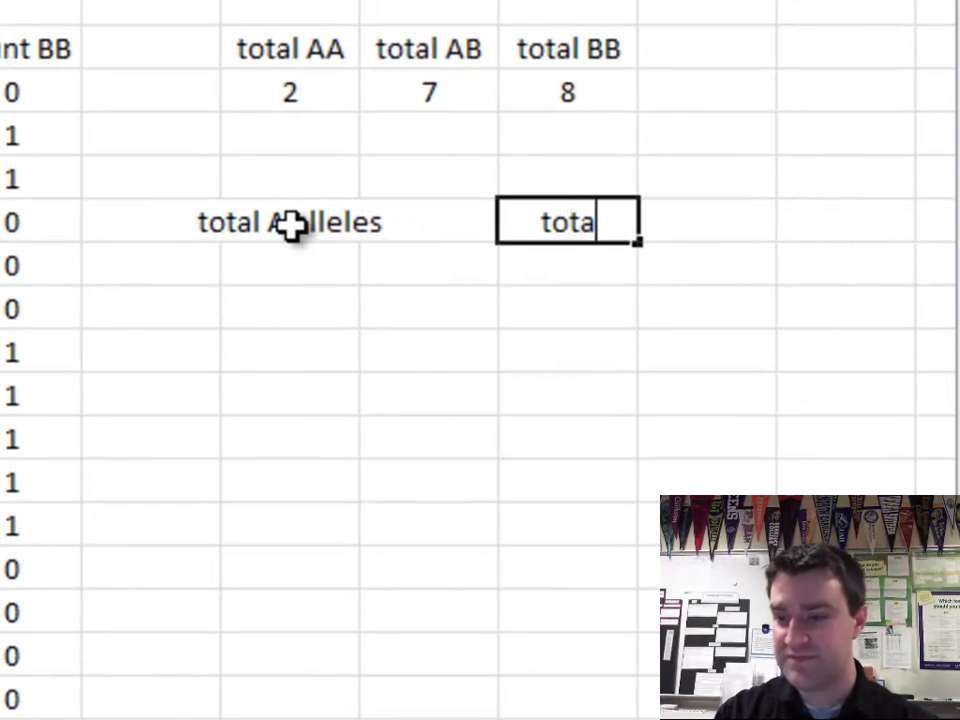
text(; B alleles)
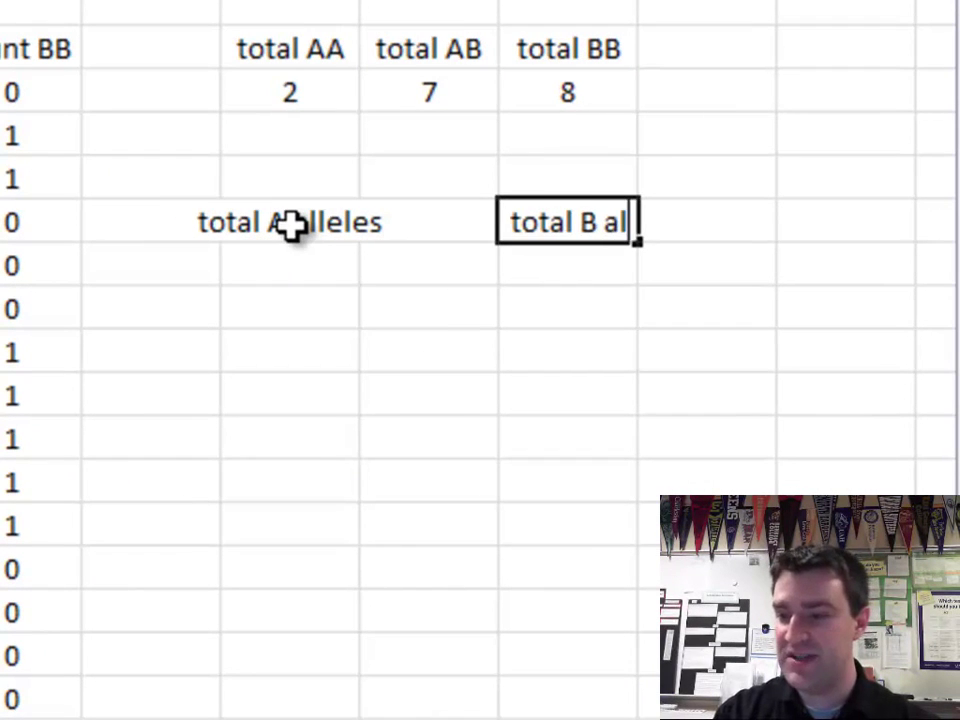
key(Return)
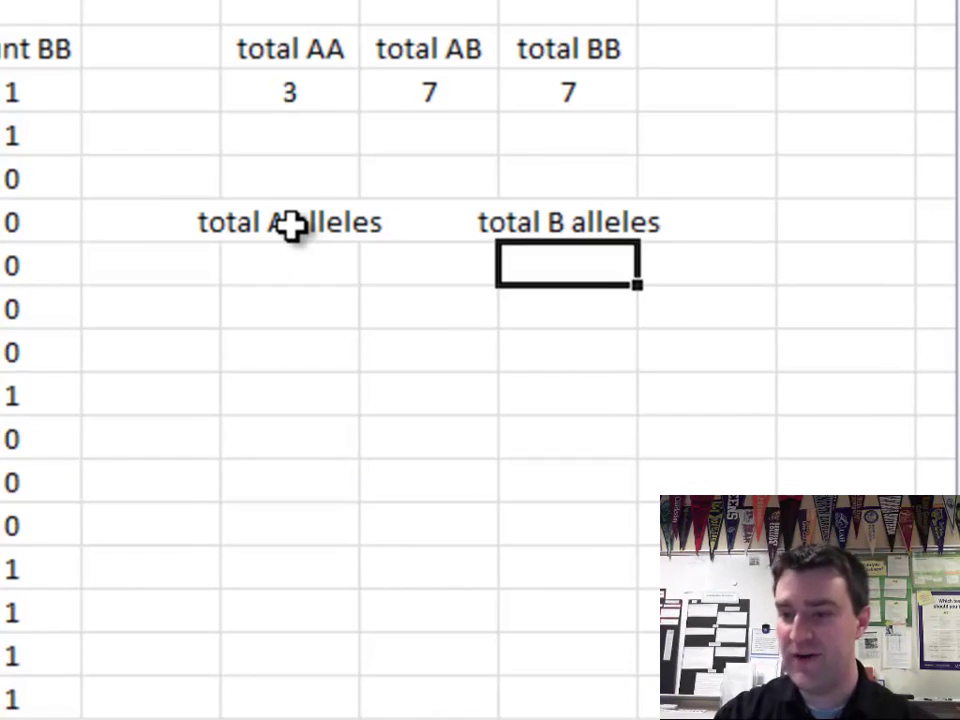
Enter the formula =K4*2+L4 in cell K8 to calculate the total A alleles.
click(328, 272)
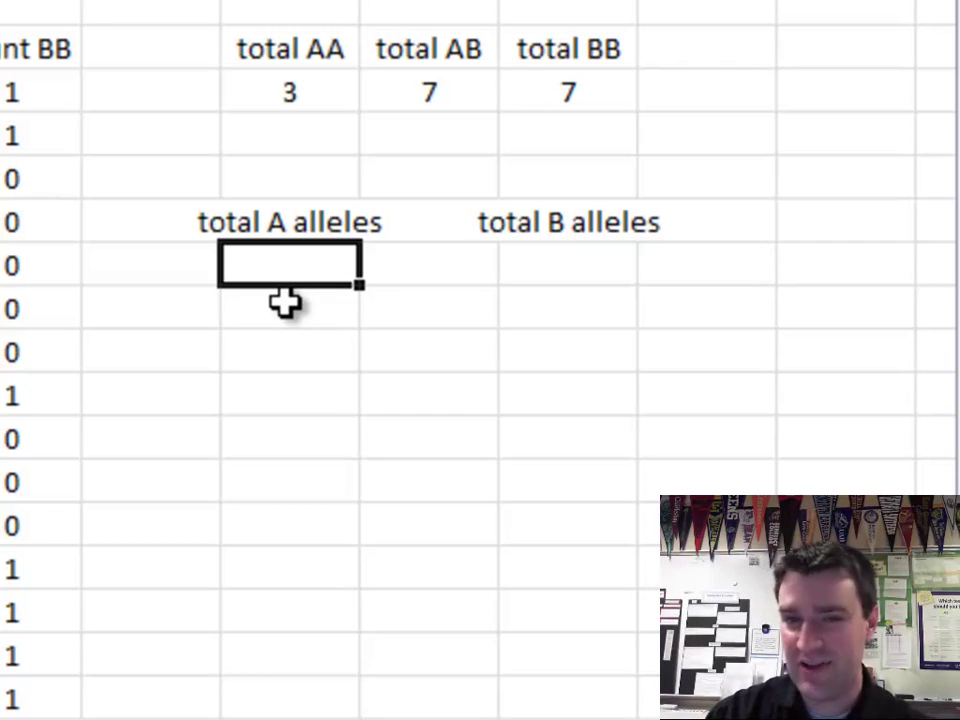
text(=)
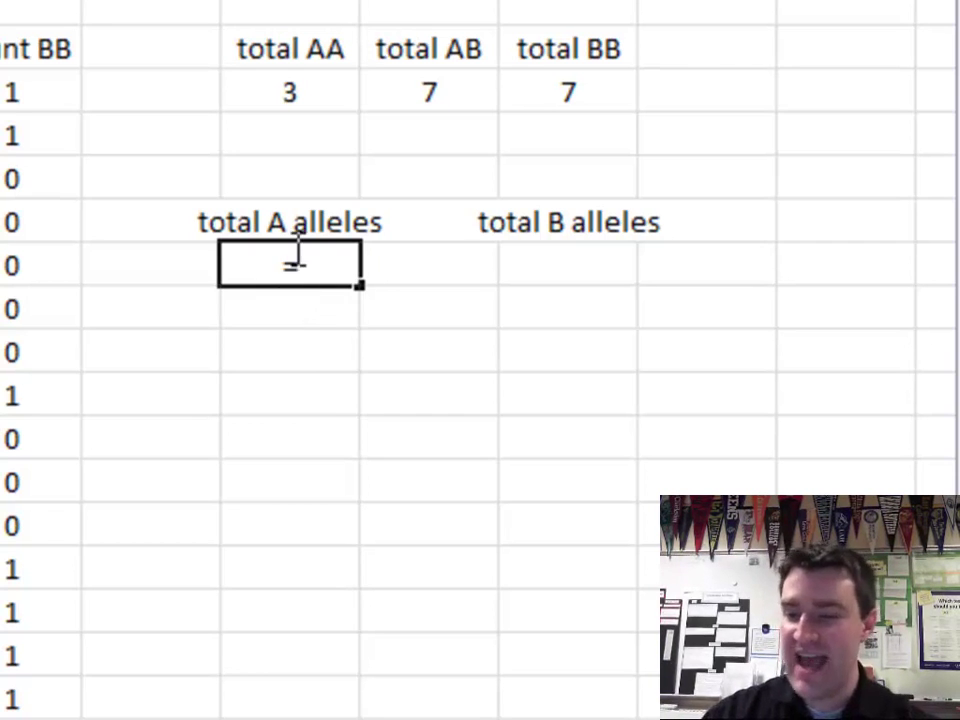
click(319, 95)
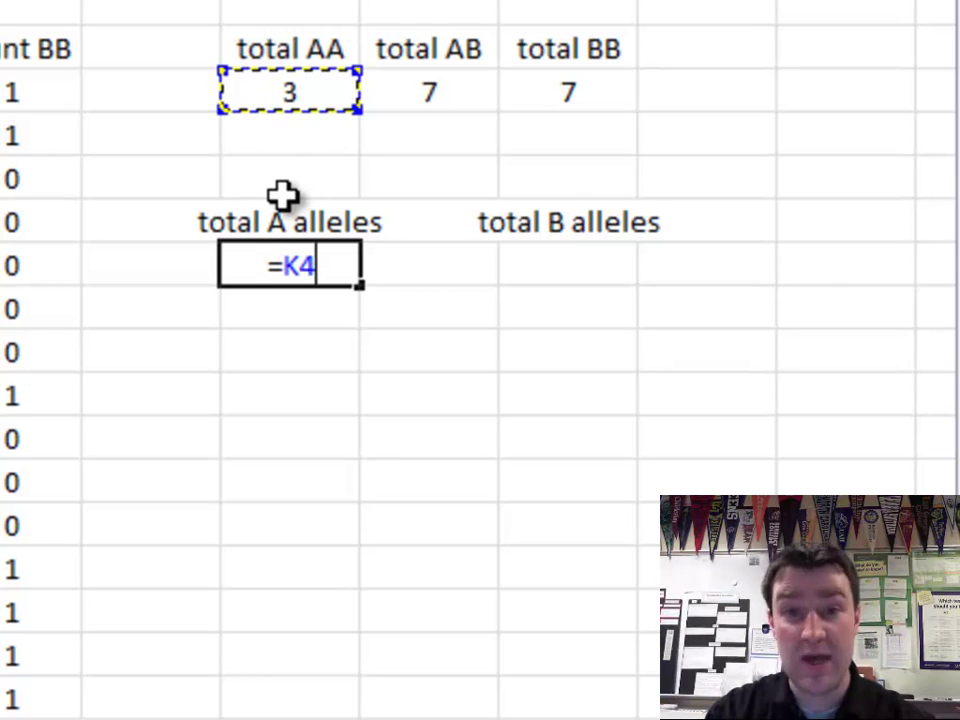
text(*2)
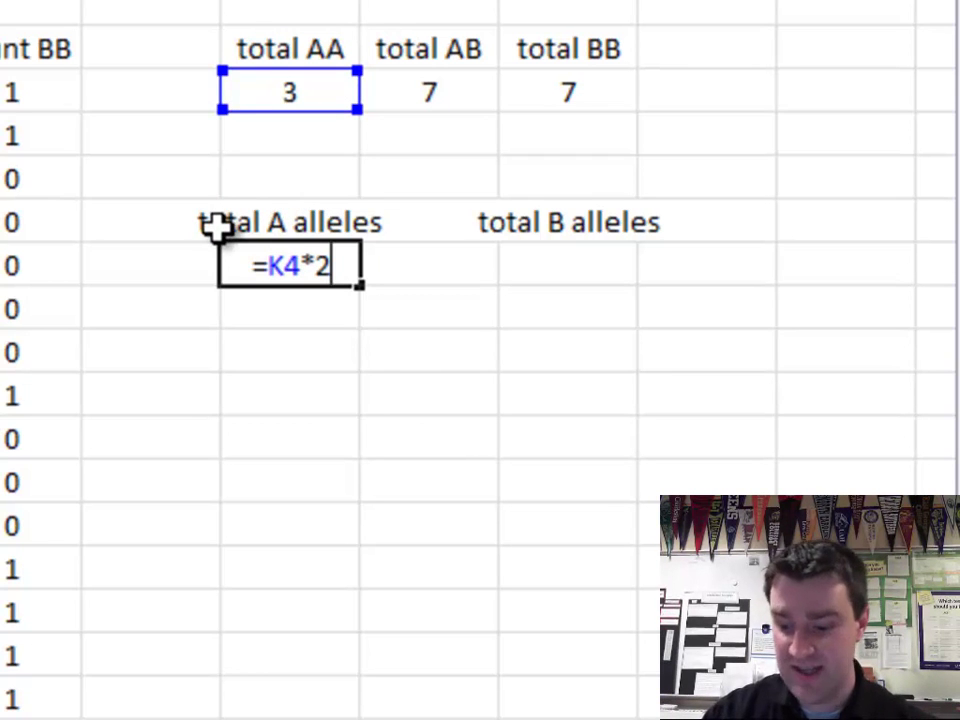
text(+)
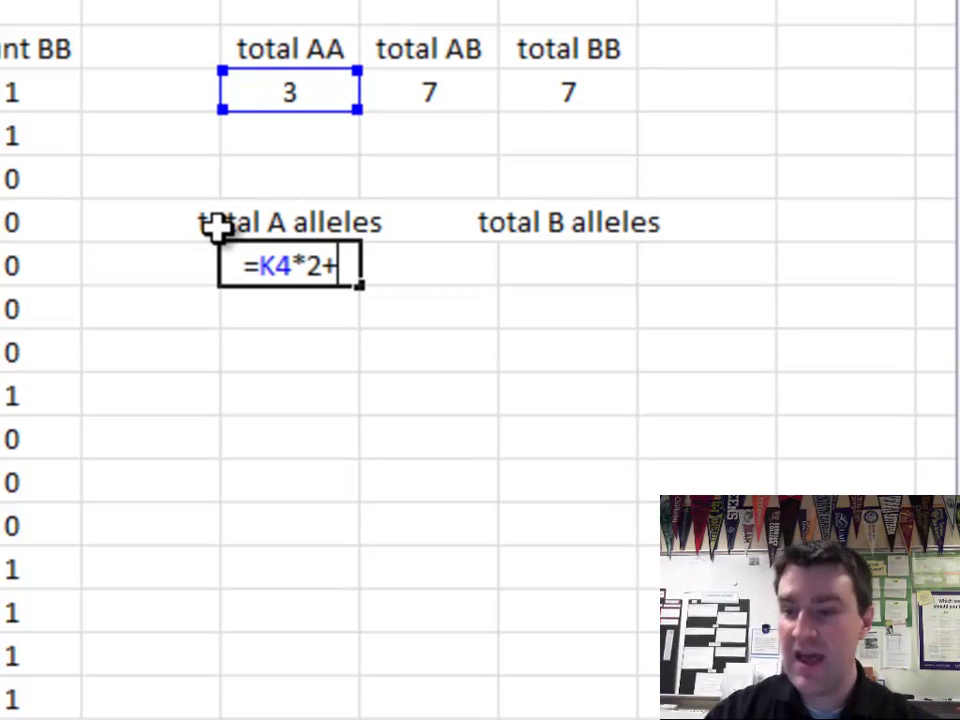
click(456, 116)
click(460, 99)
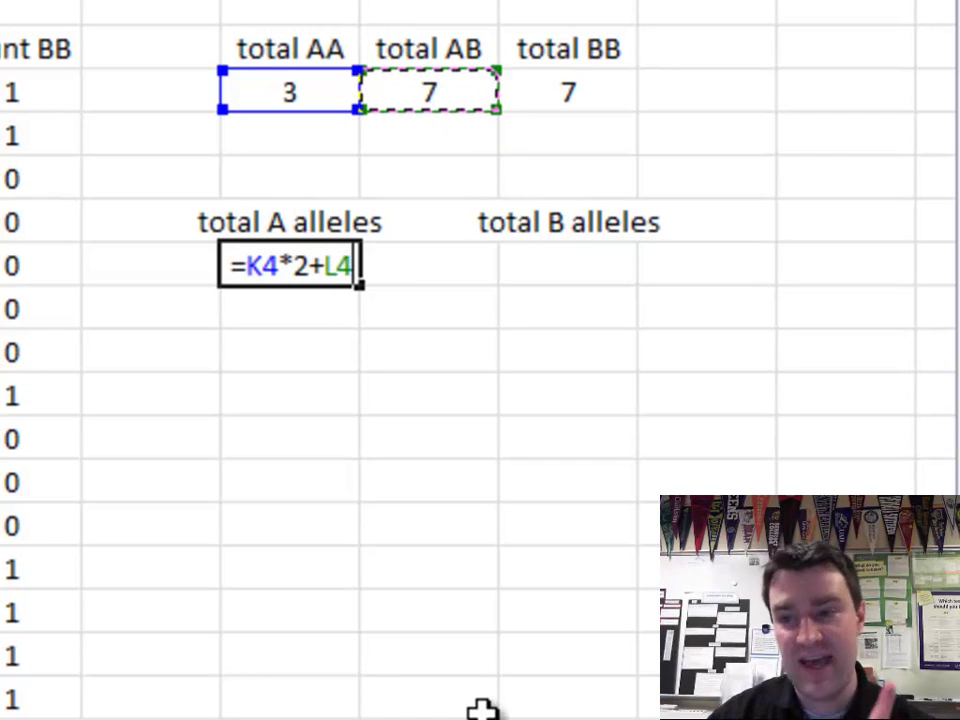
key(Return)
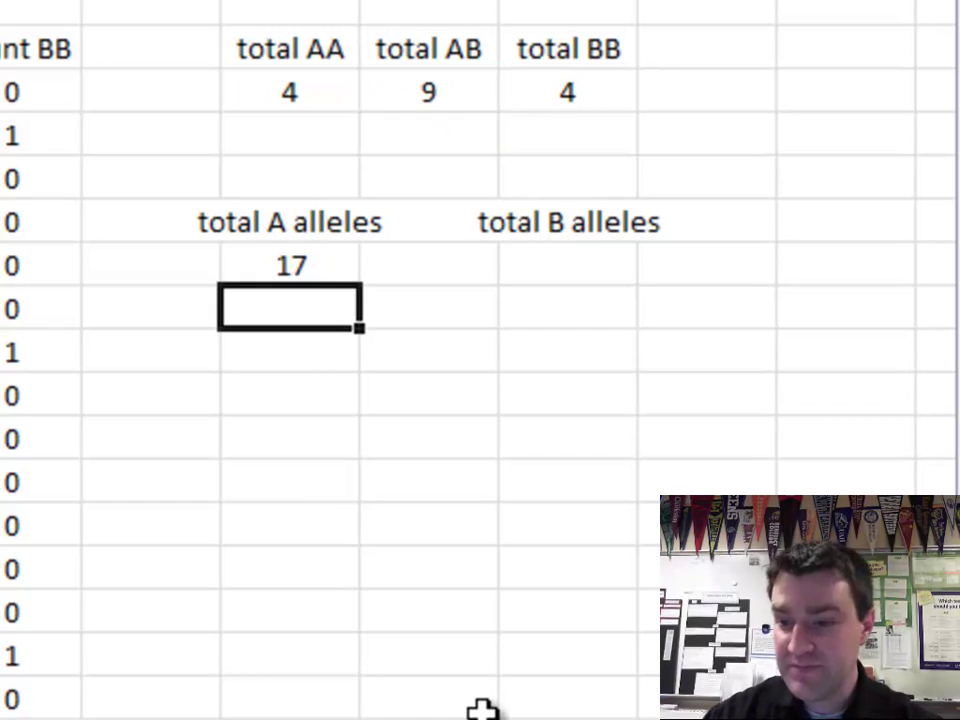
Enter the formula =M4*2+L4 in cell M8 to calculate the total B alleles.
click(619, 264)
text(=)
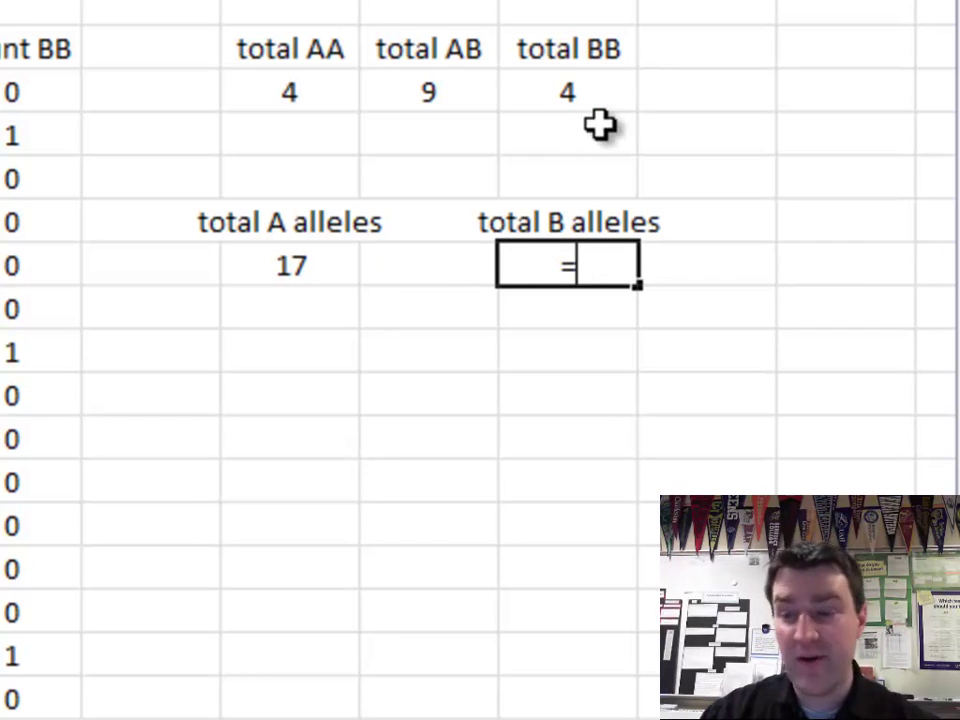
click(588, 92)
text(*)
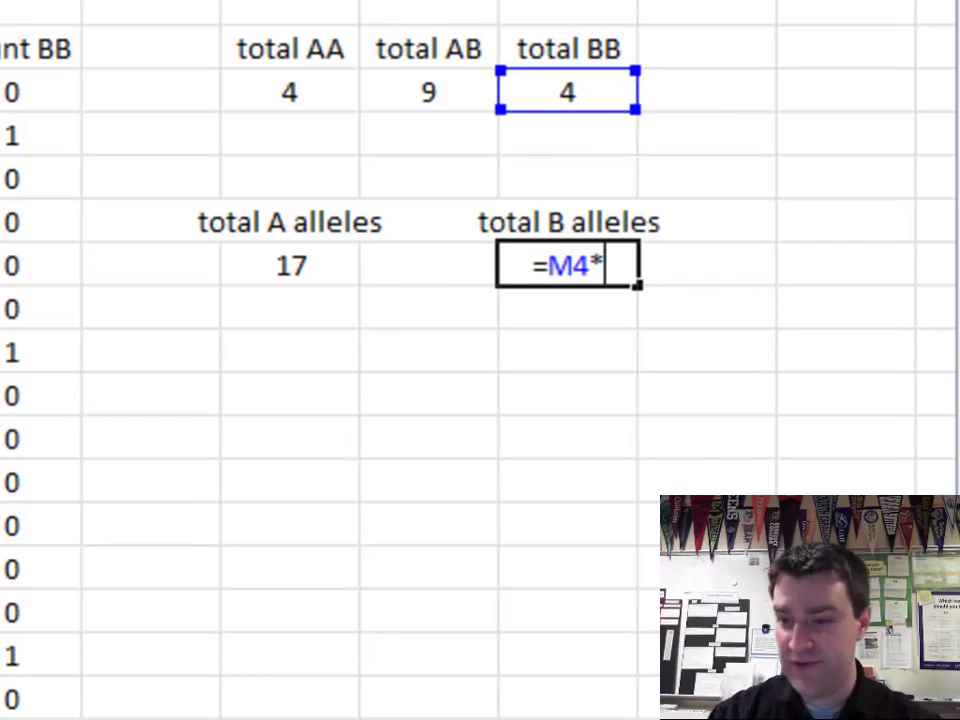
text(2+)
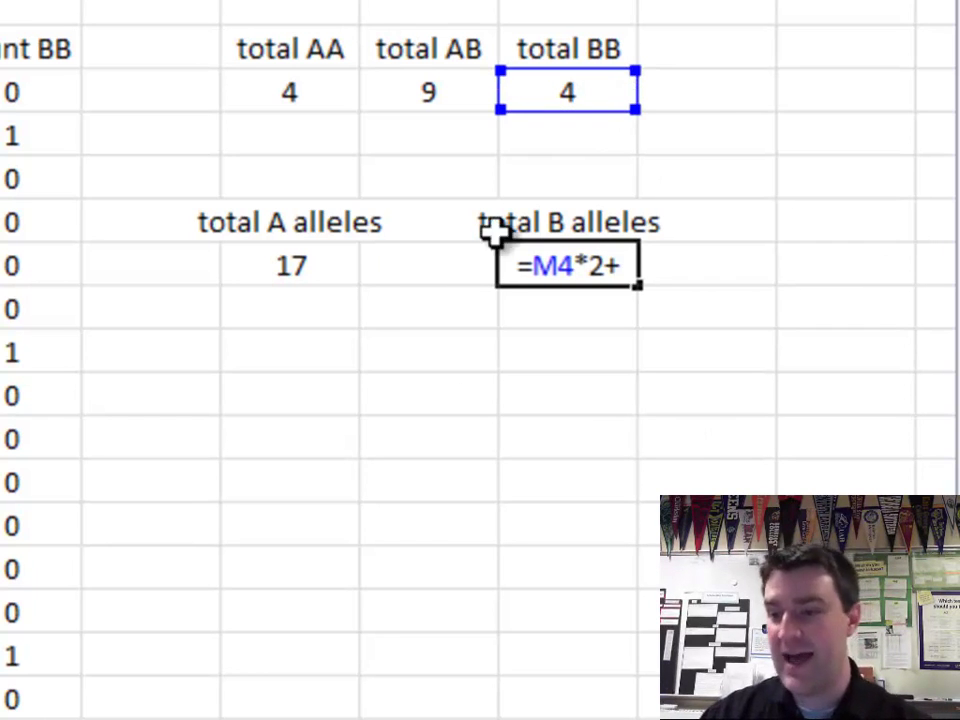
click(447, 93)
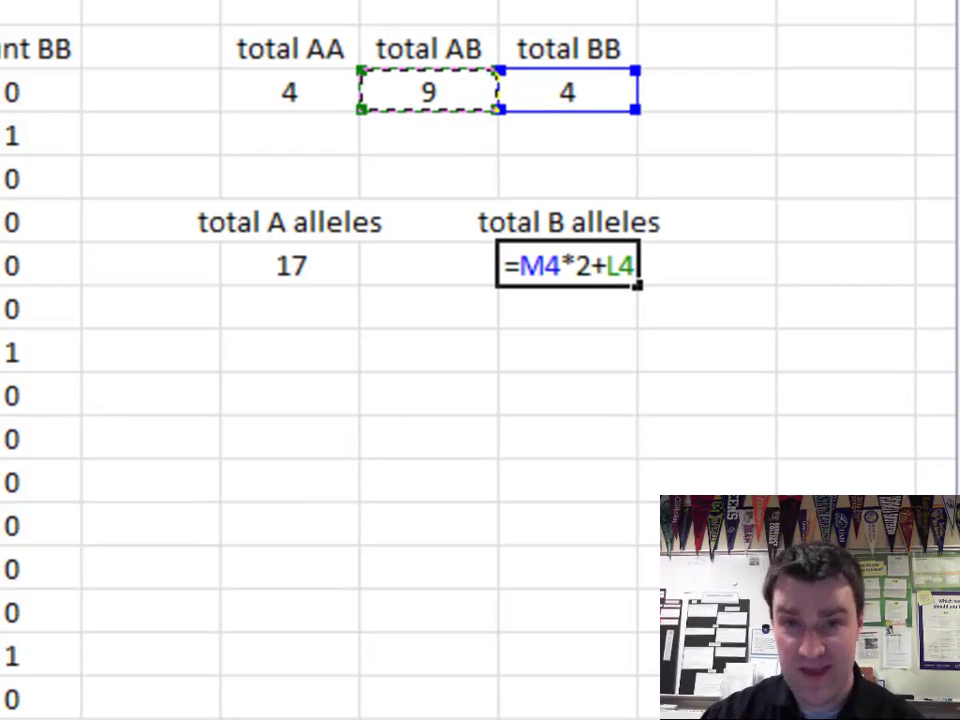
key(Return)
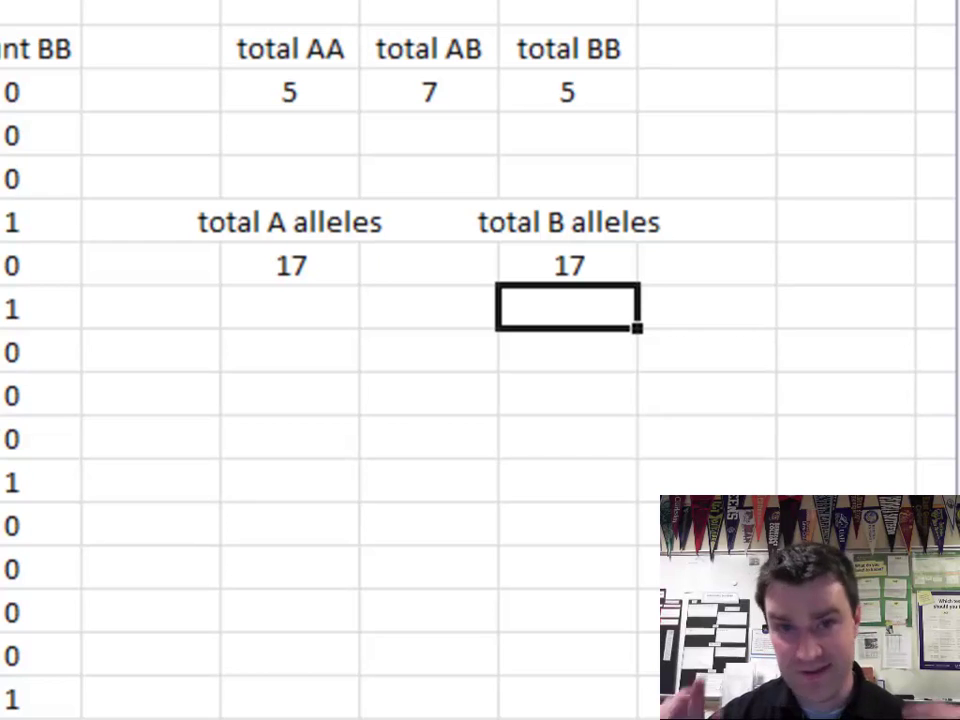
Enter the heading new p next gen in cell K10, below the total A alleles.
key(Down)
key(Left)
key(Left)
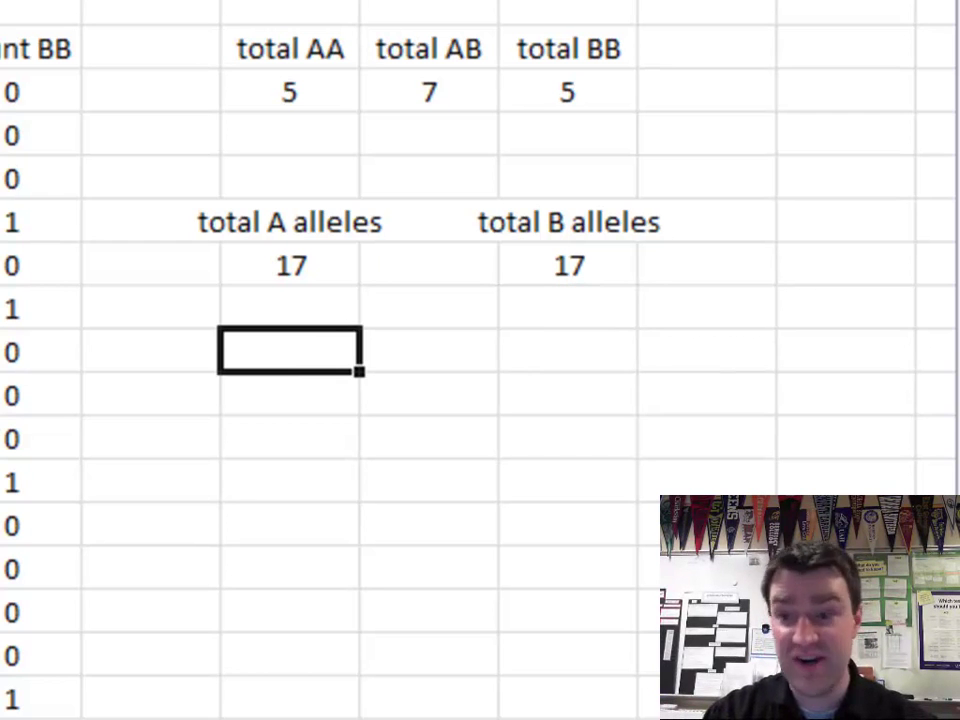
text(new p)
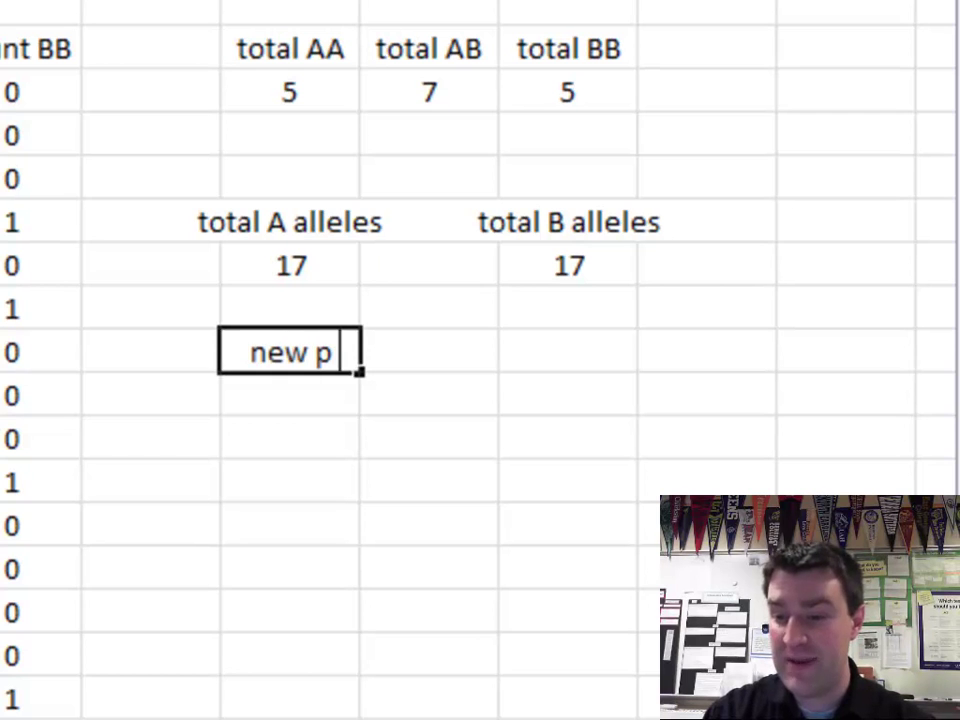
text( next gen)
key(Return)
Enter the heading new q next gen in cell M10, below the total B alleles.
key(Up)
key(Right)
key(Right)
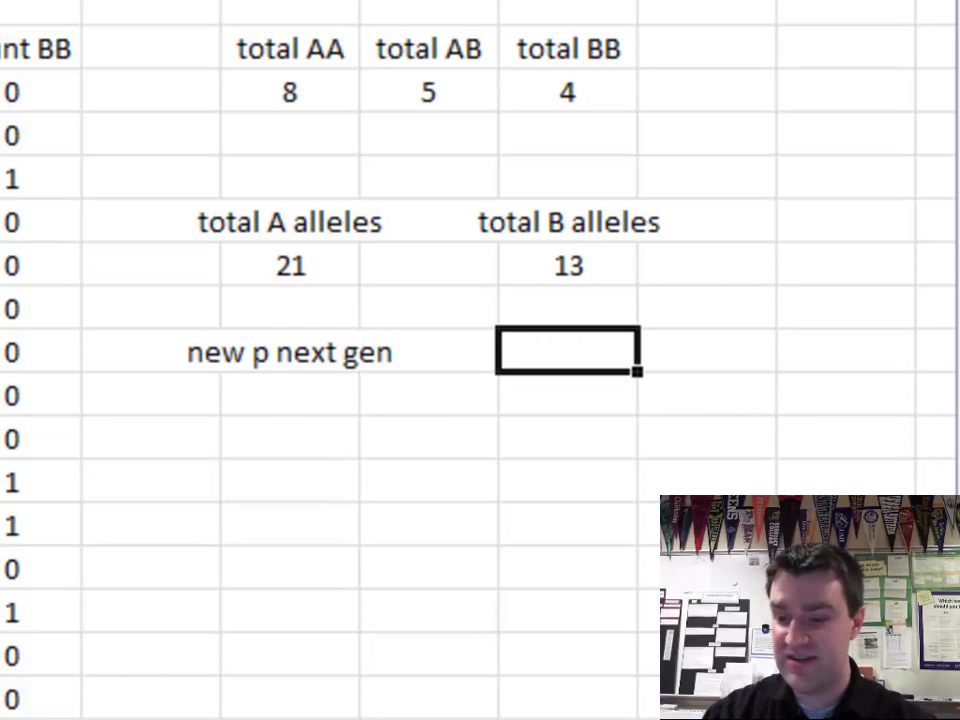
text(mew)
key(BackSpace)
key(BackSpace)
key(BackSpace)
text(new q )
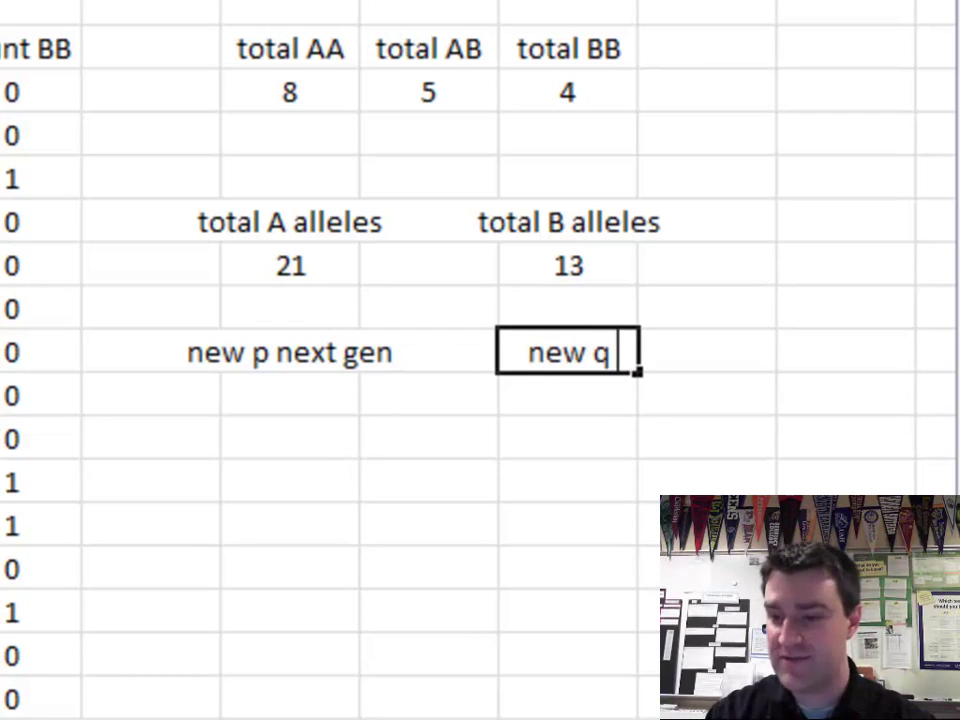
text(next gen)
key(Return)
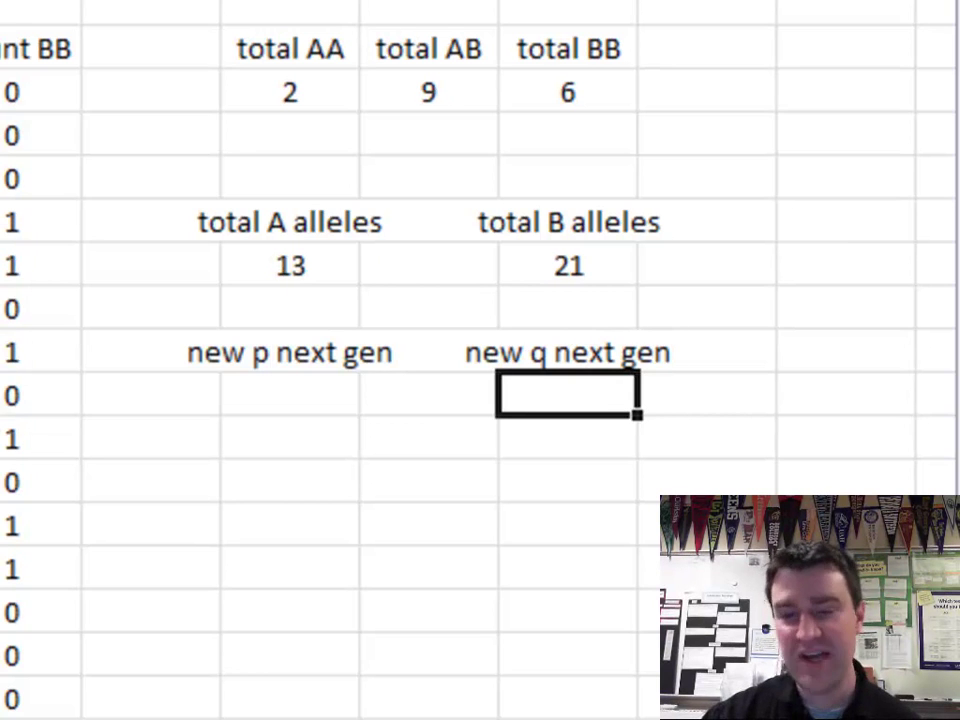
Enter the formula =K8/(K8+M8) in cell K11 to calculate the next generation's p.
click(311, 381)
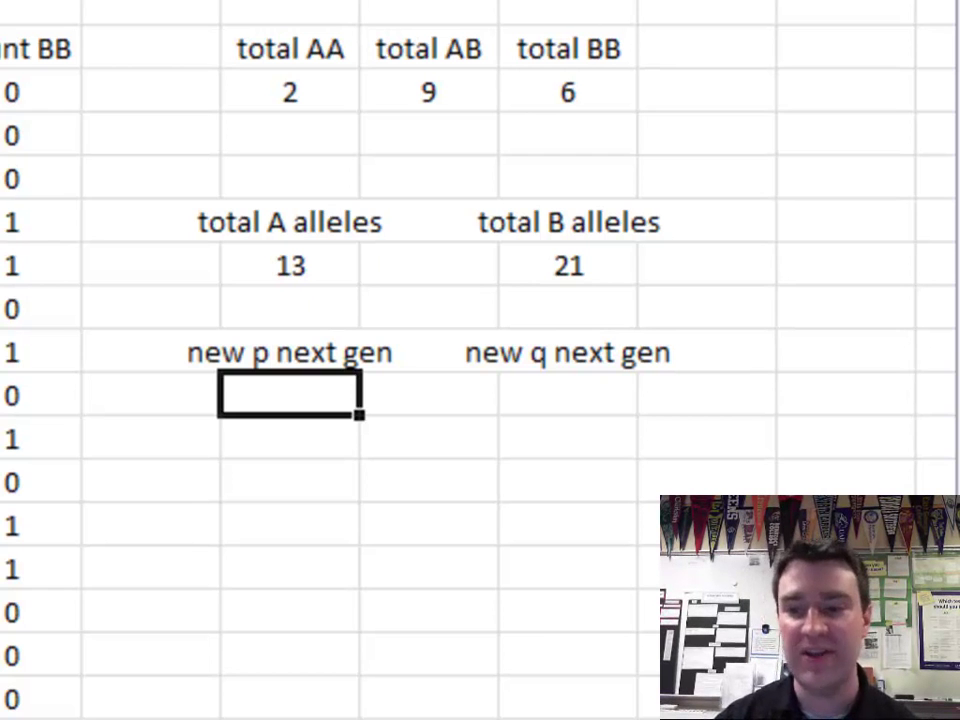
text(=)
click(289, 266)
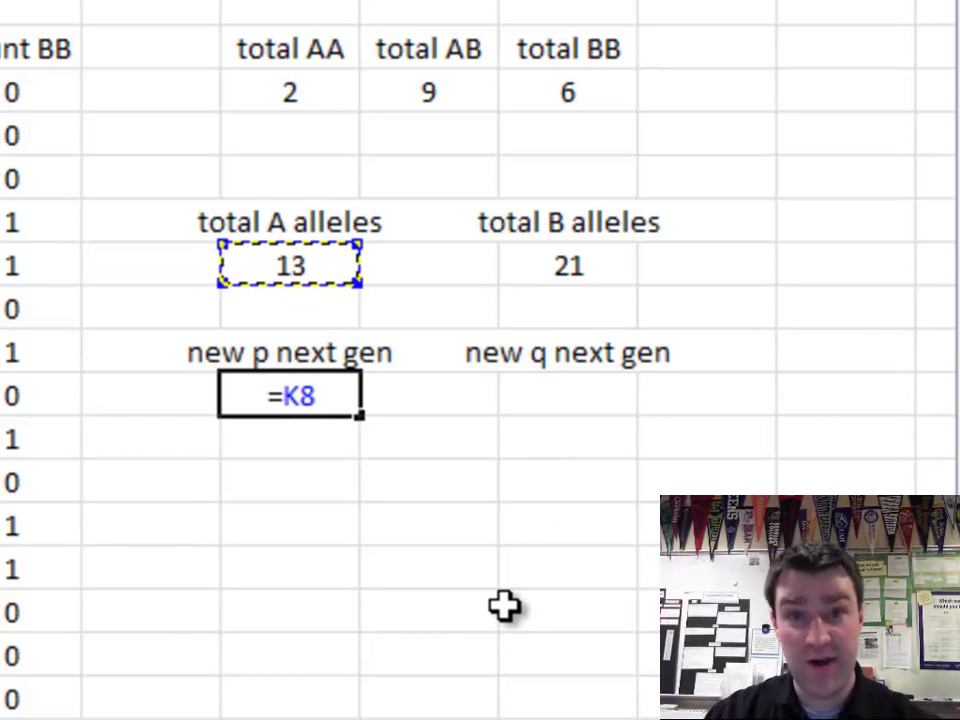
text(/)
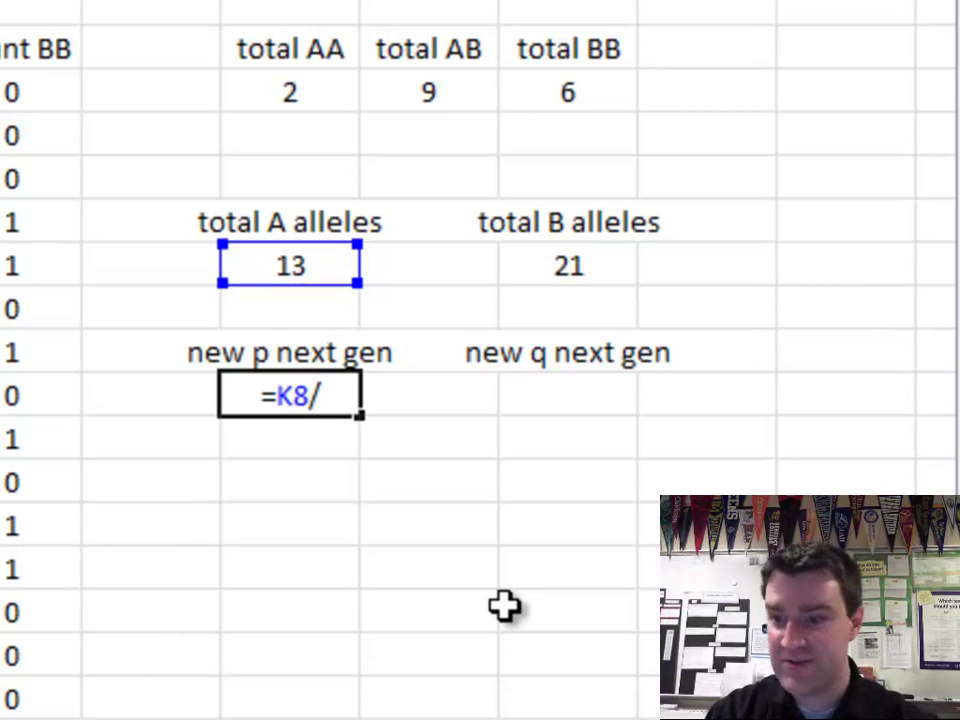
text(()
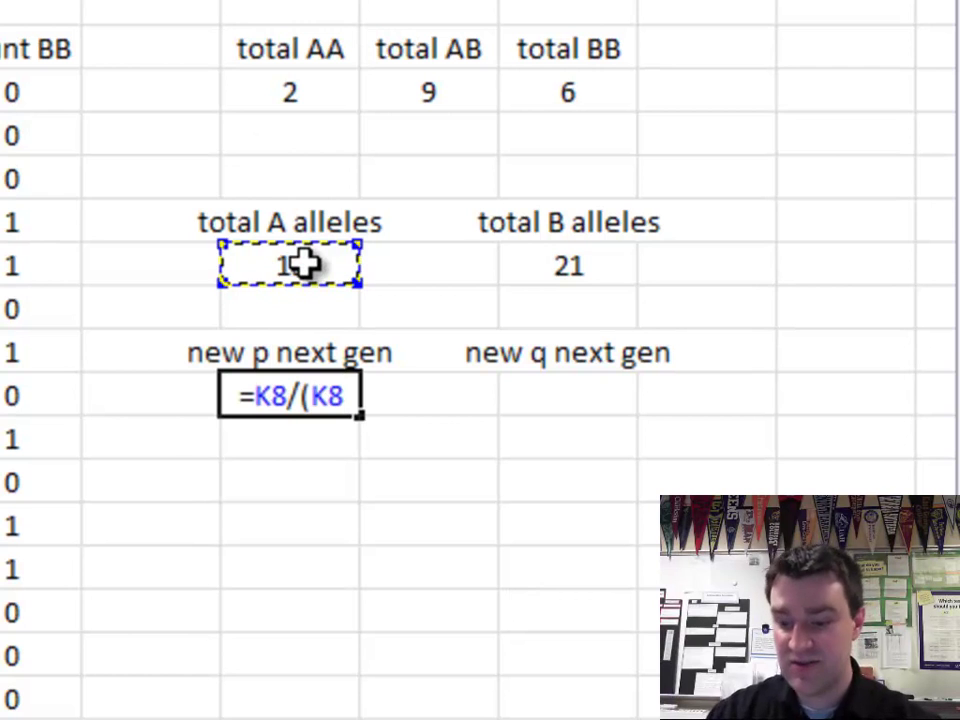
text(+)
click(610, 270)
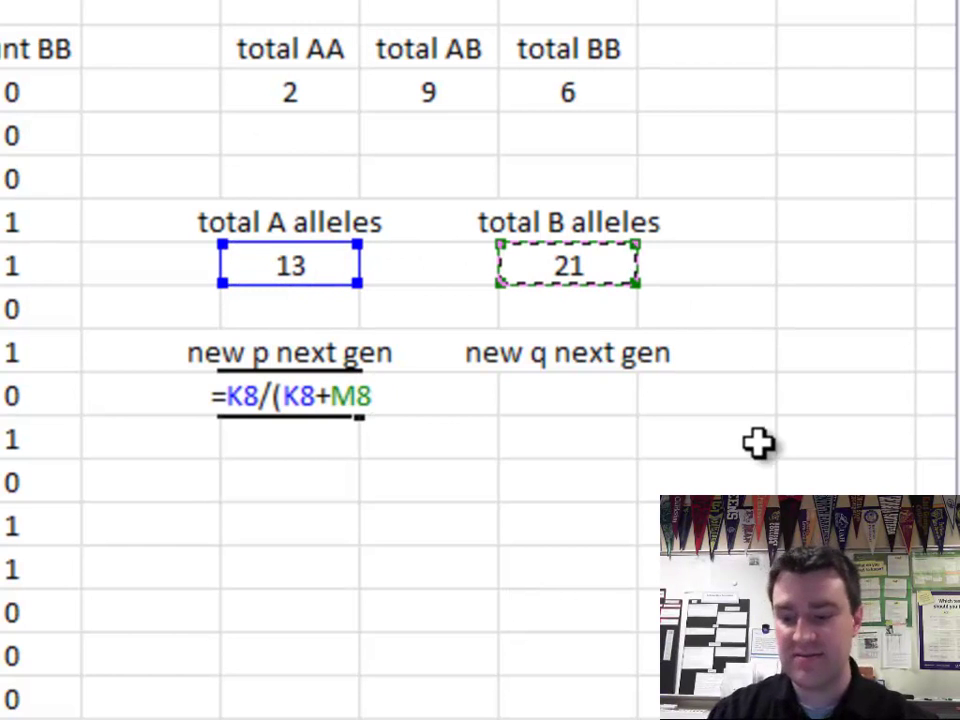
text())
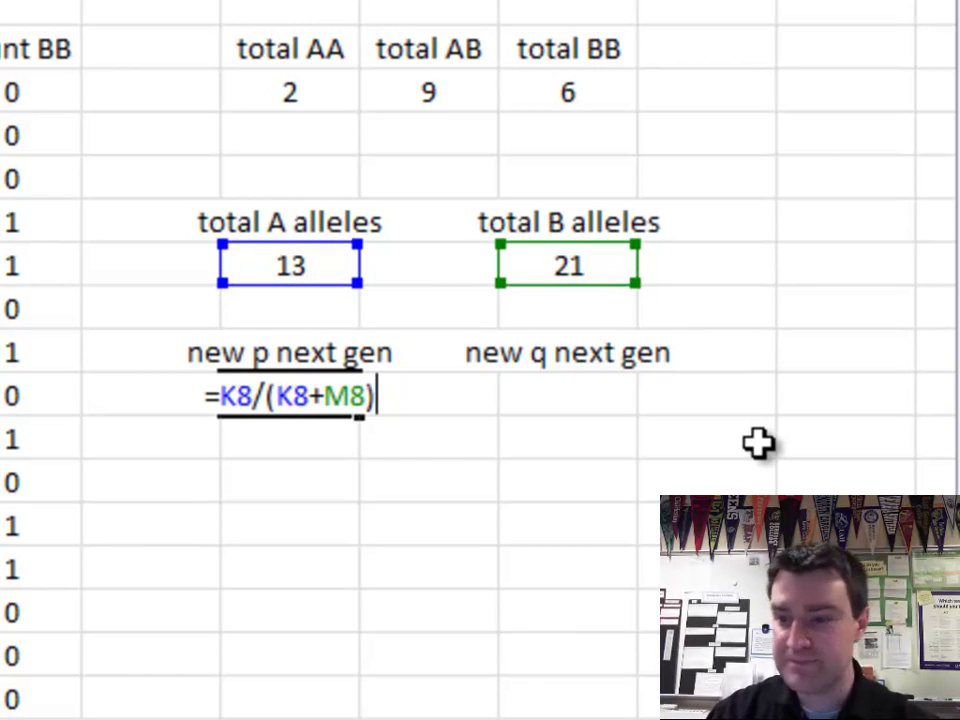
key(Return)
Enter the formula =M8/(M8+K8) in cell M11 to calculate the next generation's q.
key(Up)
key(Right)
key(Right)
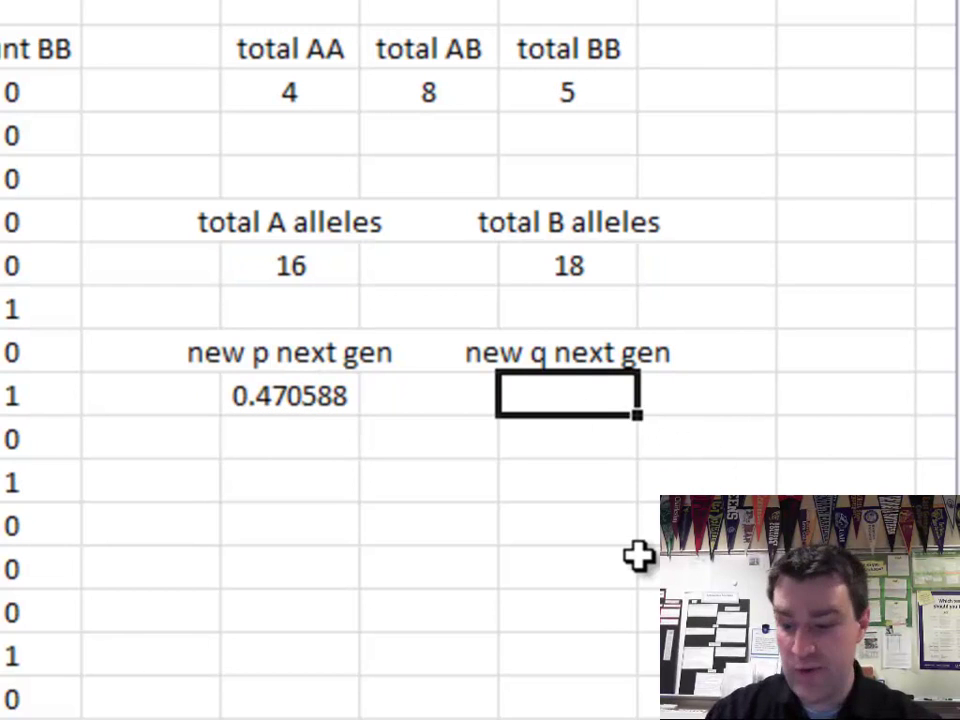
text(=)
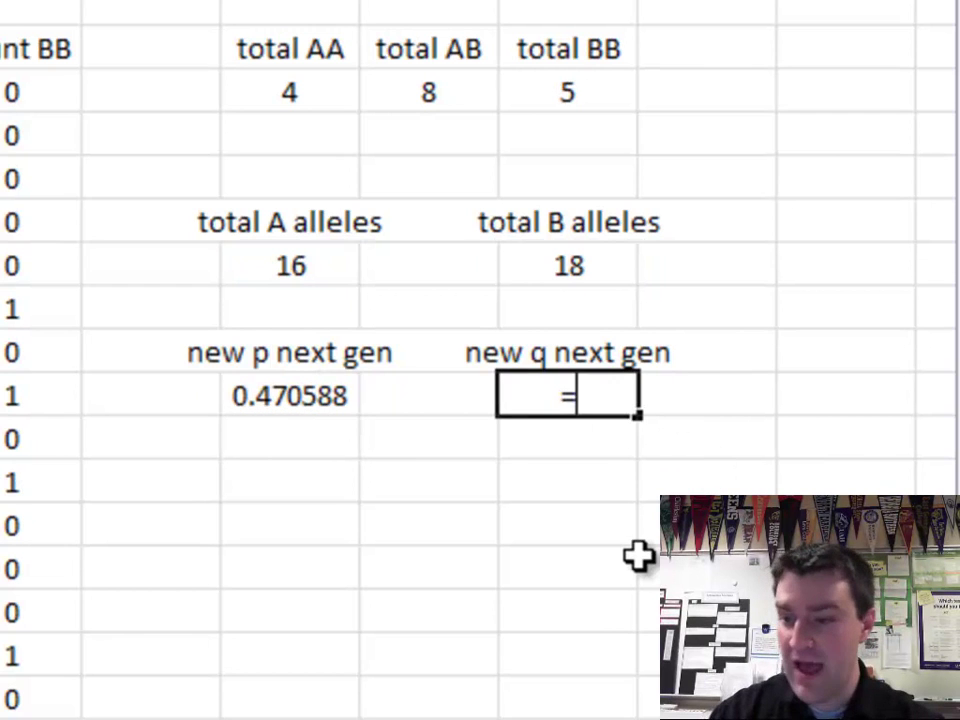
click(557, 260)
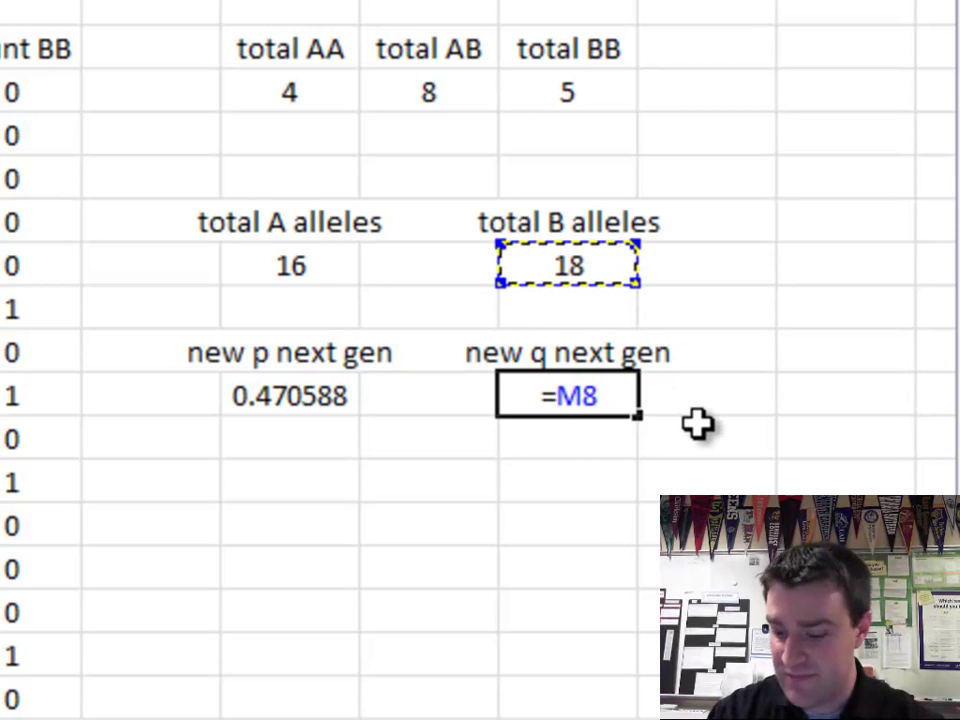
text(/)
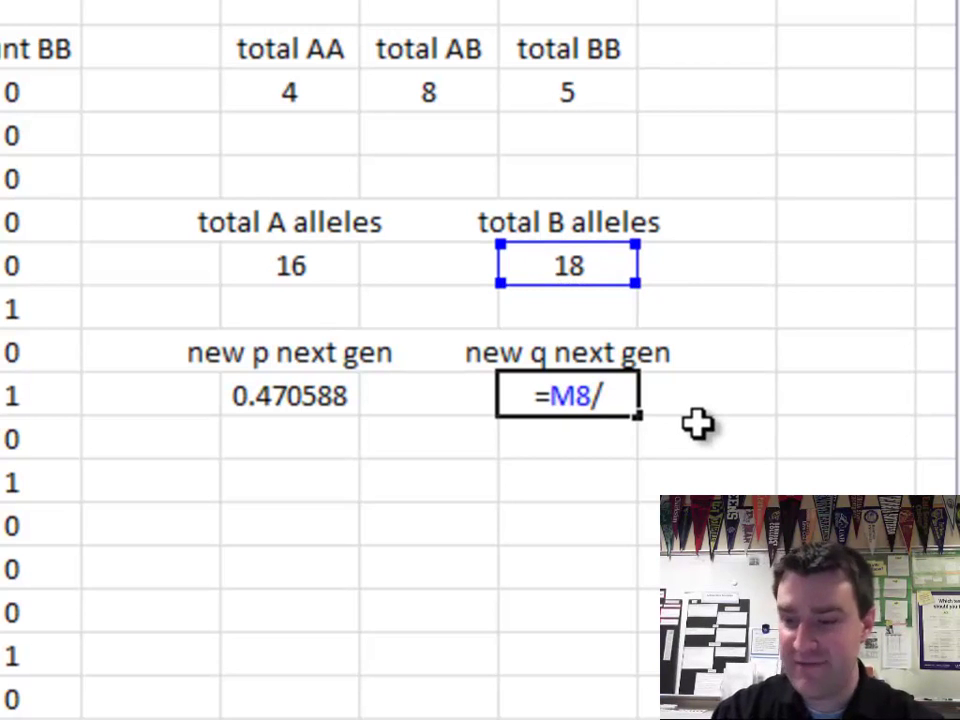
text(()
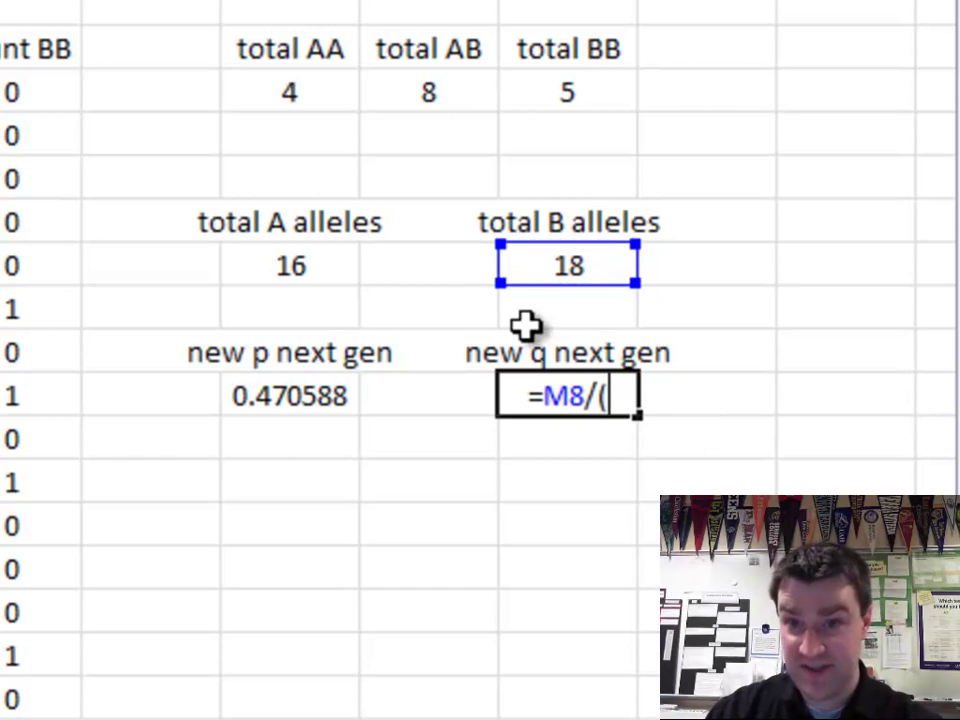
click(550, 263)
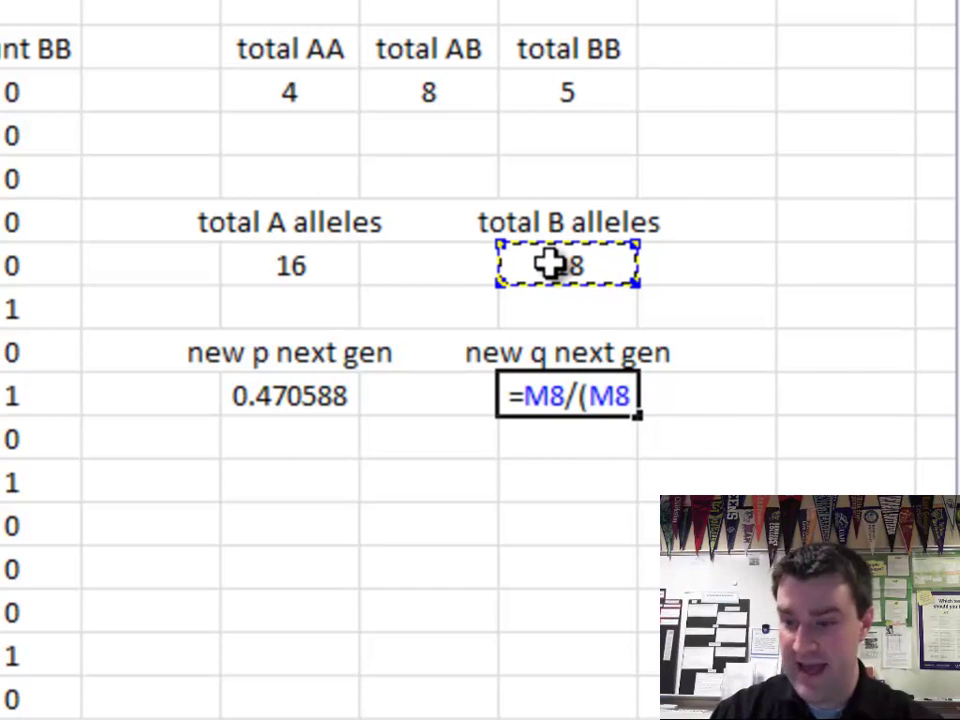
text(+)
click(274, 264)
text())
key(Return)
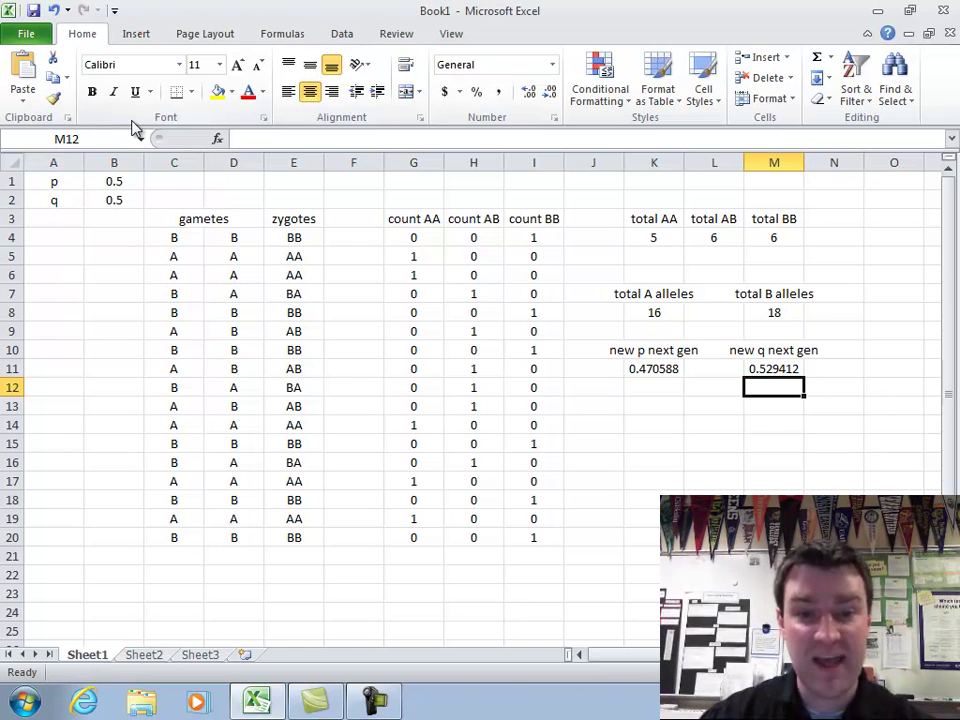
Copy columns A through M and paste them starting at cell O1 to set up a second generation.
click(40, 162)
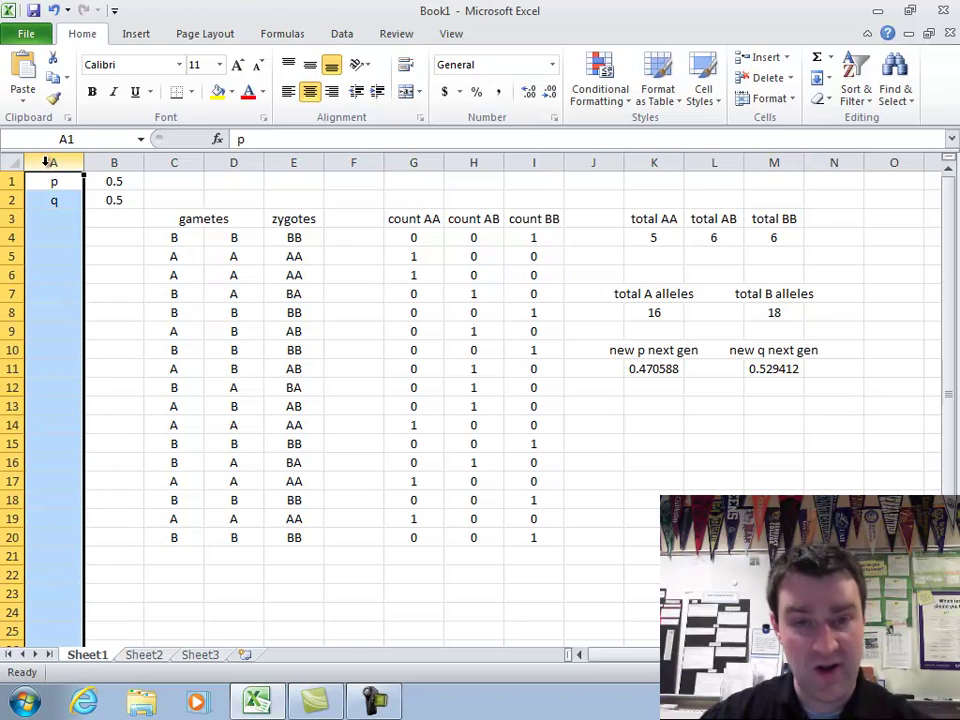
shift+click(774, 162)
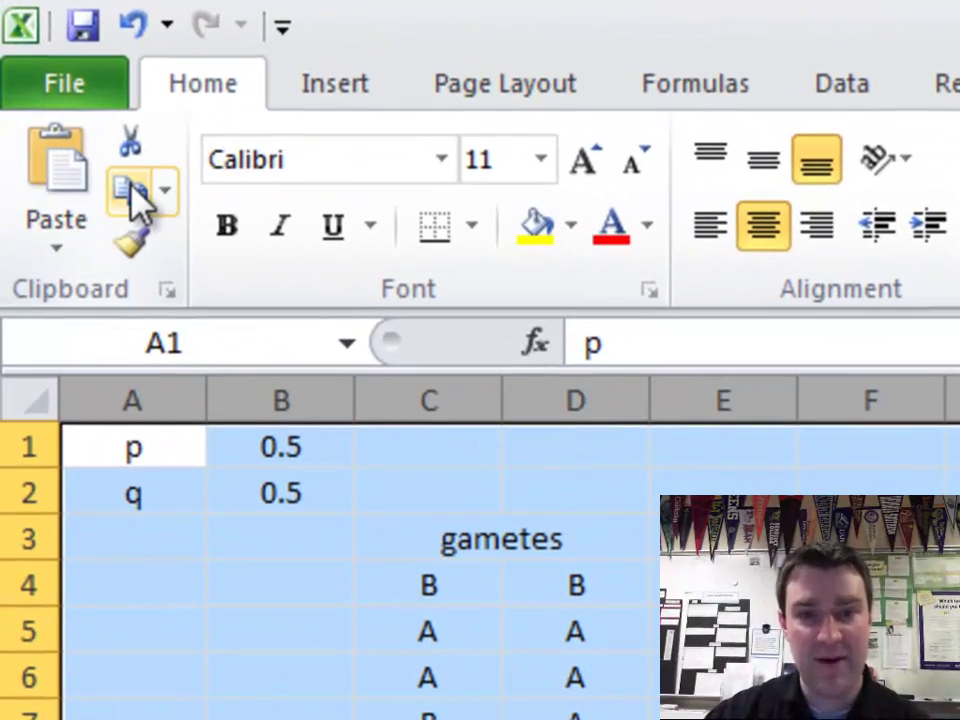
click(132, 185)
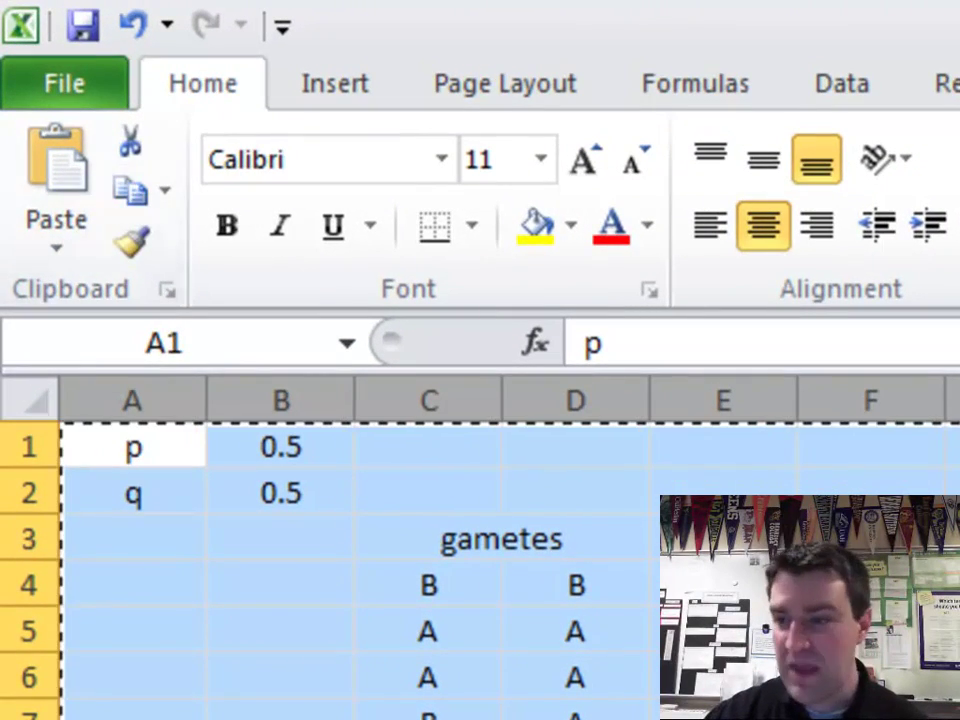
click(955, 446)
click(905, 203)
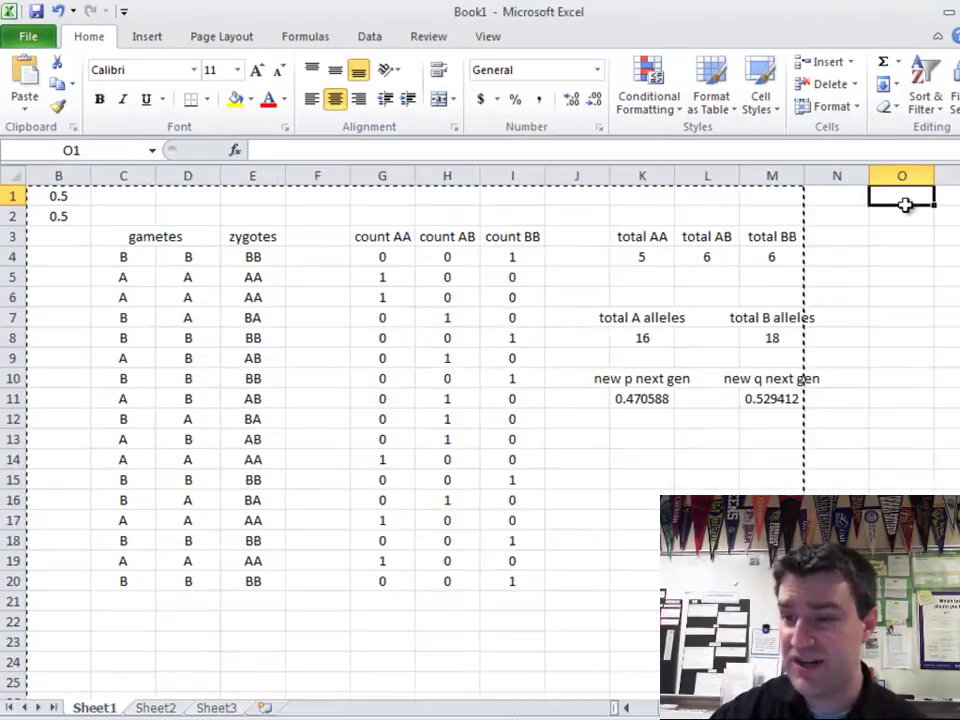
click(22, 75)
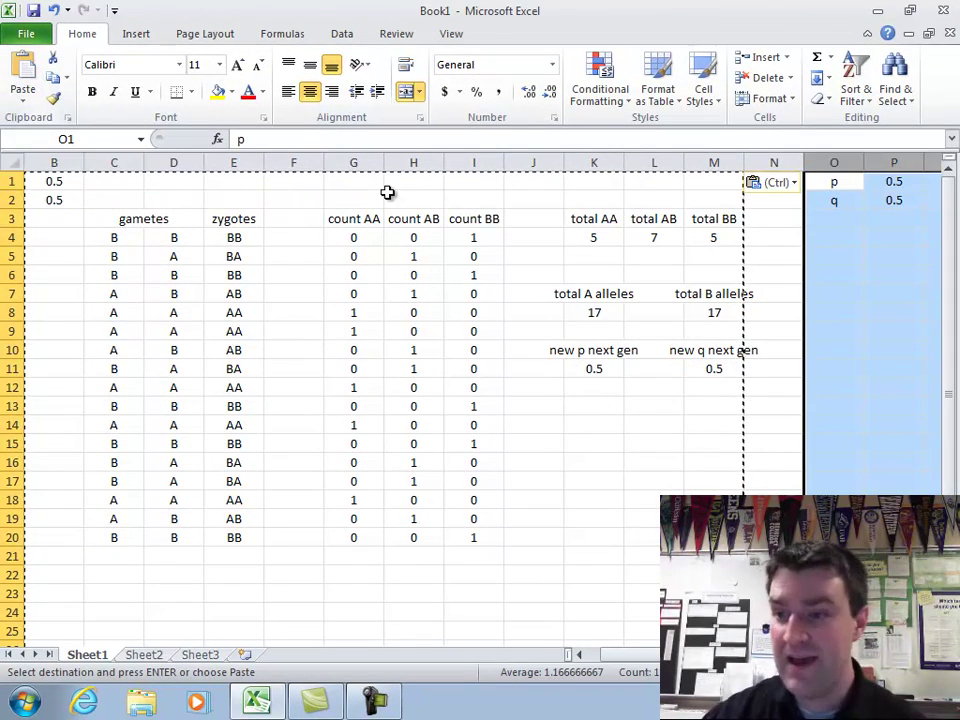
Examine the pasted second-generation block across columns O to AA, from its p and q to its new allele frequencies.
key(Right)
key(Right)
key(Right)
key(Right)
key(Right)
key(Right)
key(Right)
key(Right)
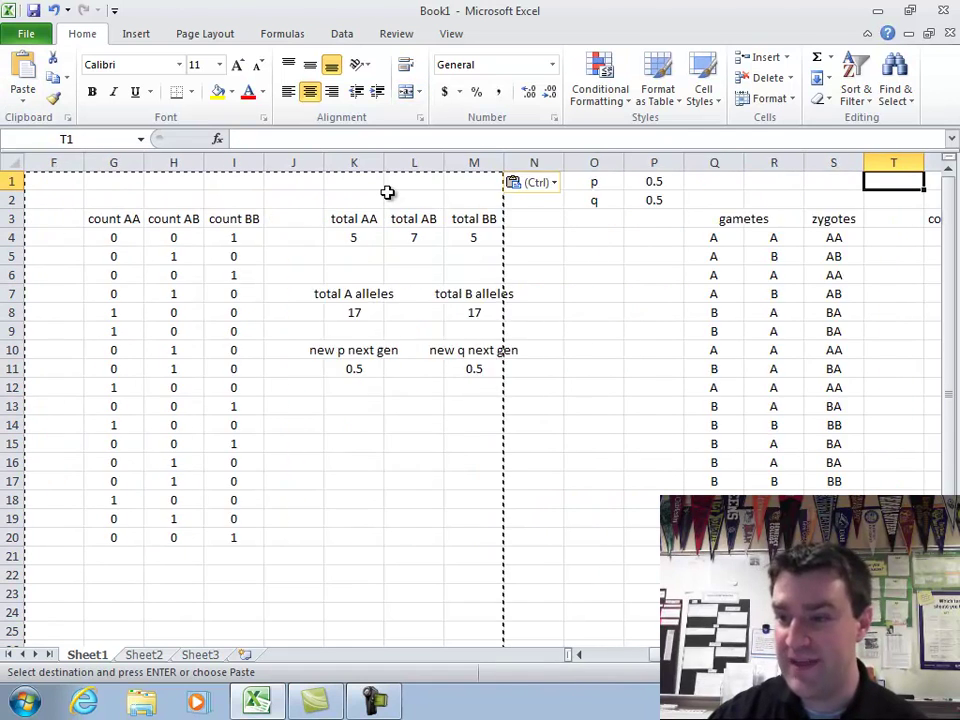
key(Right)
key(Right)
key(Right)
key(Right)
key(Right)
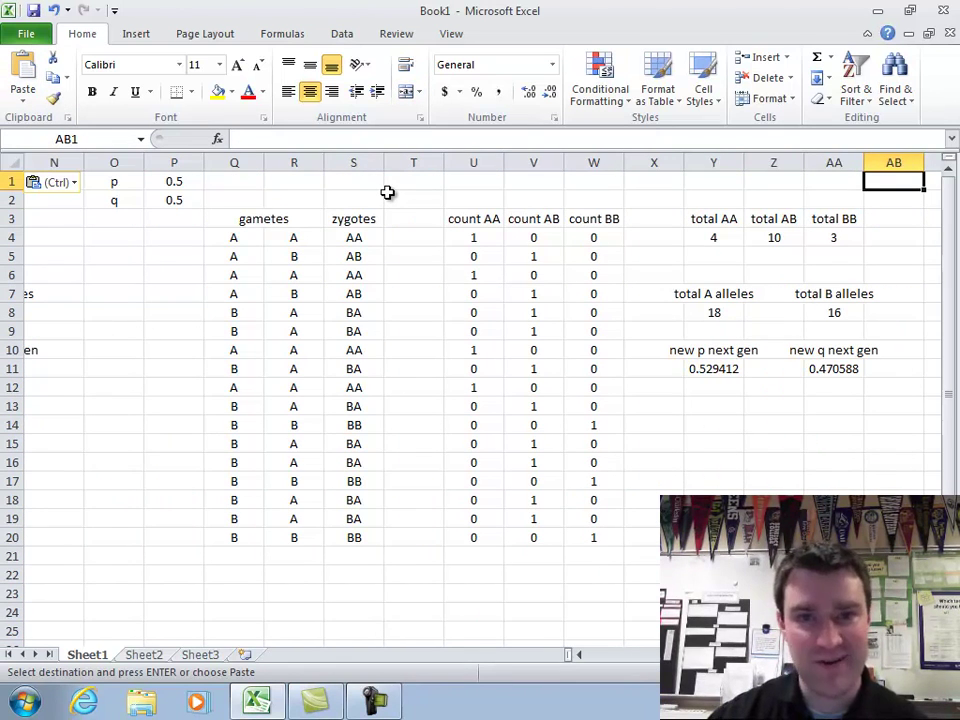
key(Left)
key(Left)
key(Left)
key(Left)
key(Left)
key(Left)
key(Left)
key(Left)
key(Left)
key(Left)
key(Left)
key(Left)
key(Left)
key(Left)
key(Left)
key(Left)
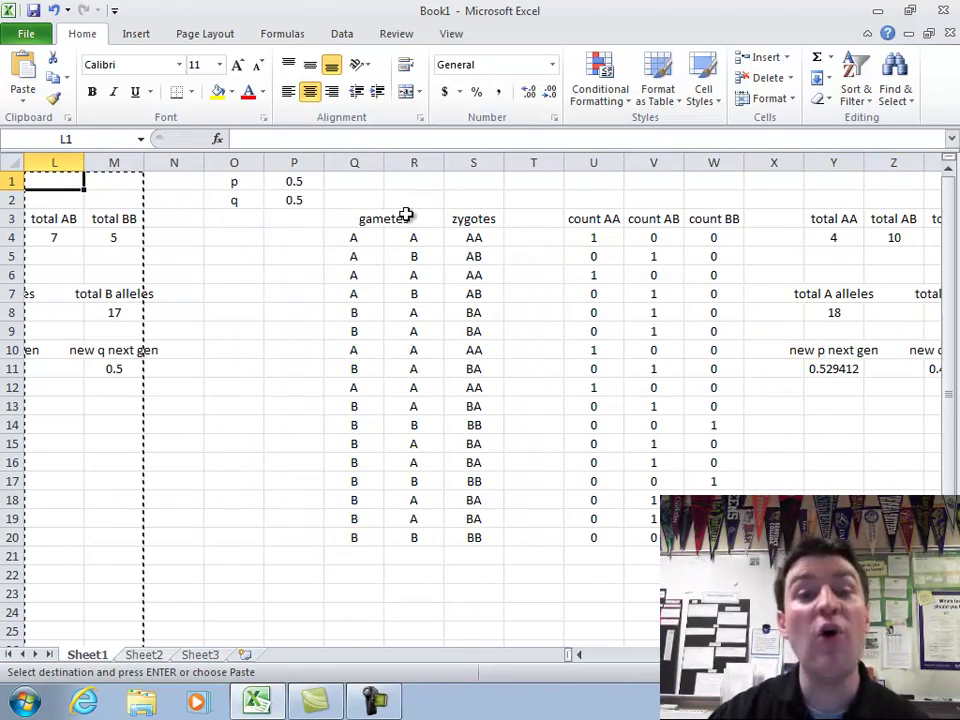
Link the second generation's p in cell P1 to the first generation's new p with the formula =K11.
key(Right)
key(Right)
key(Right)
key(Right)
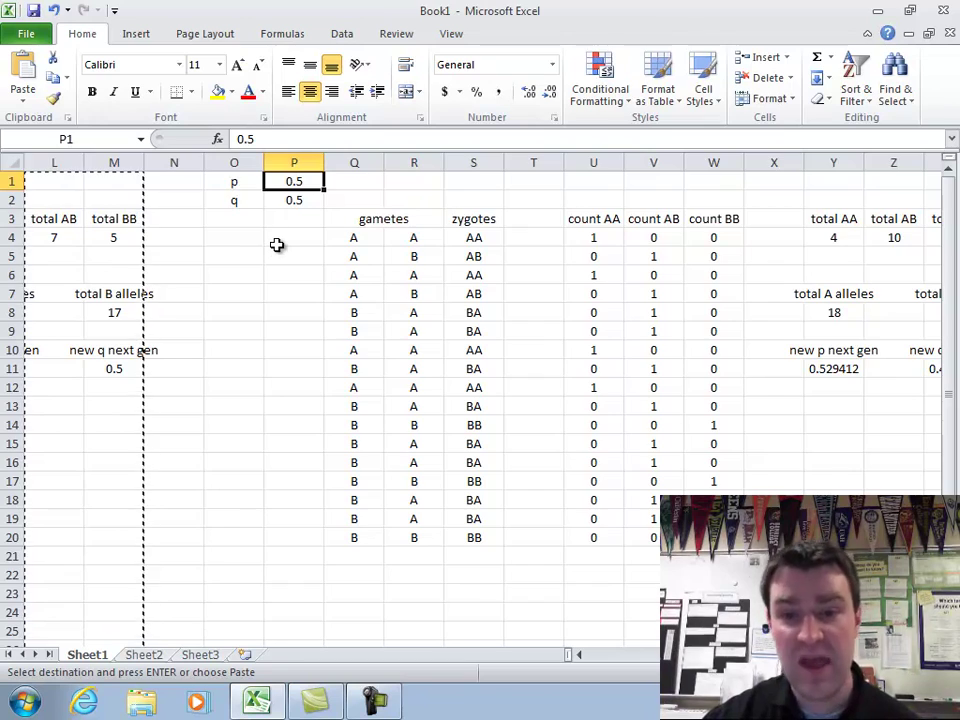
key(Left)
key(Left)
key(Left)
key(Left)
key(Left)
key(Left)
key(Left)
key(Left)
key(Left)
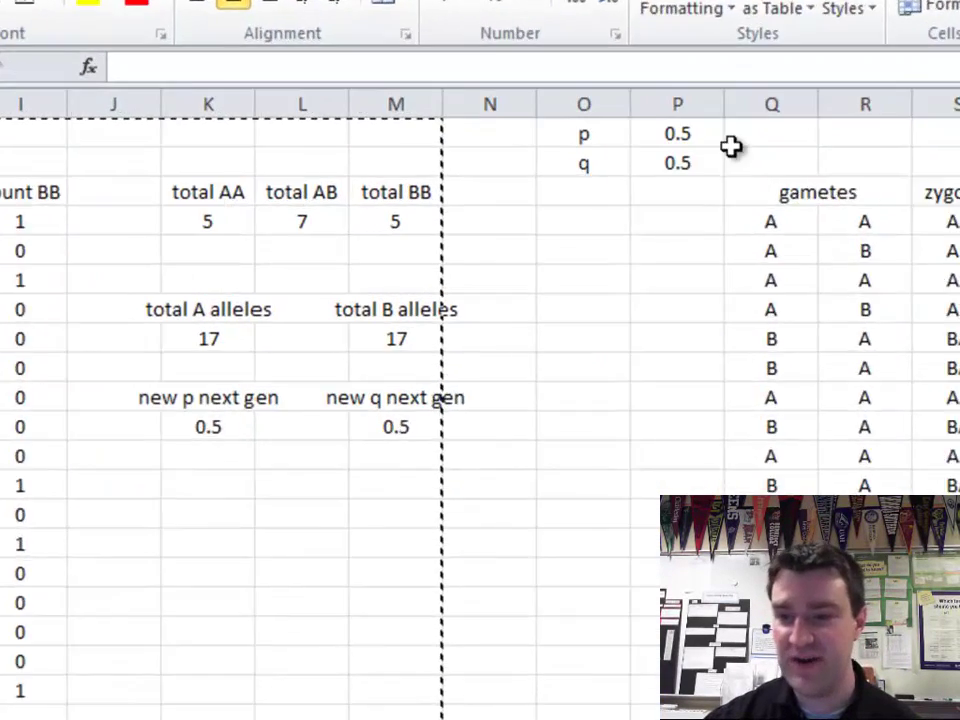
click(692, 133)
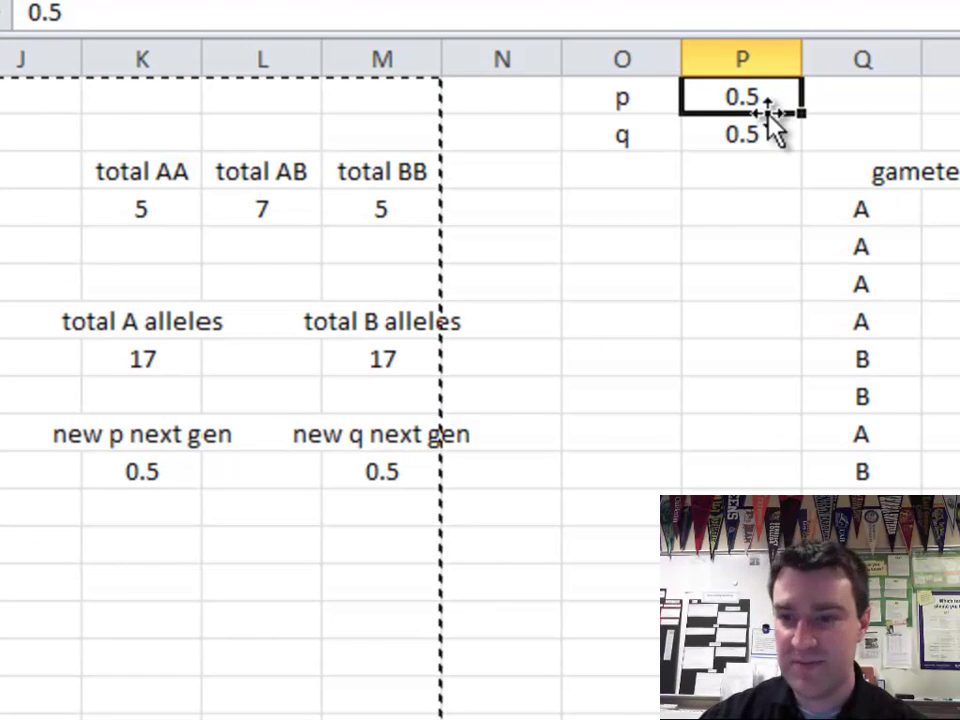
text(=)
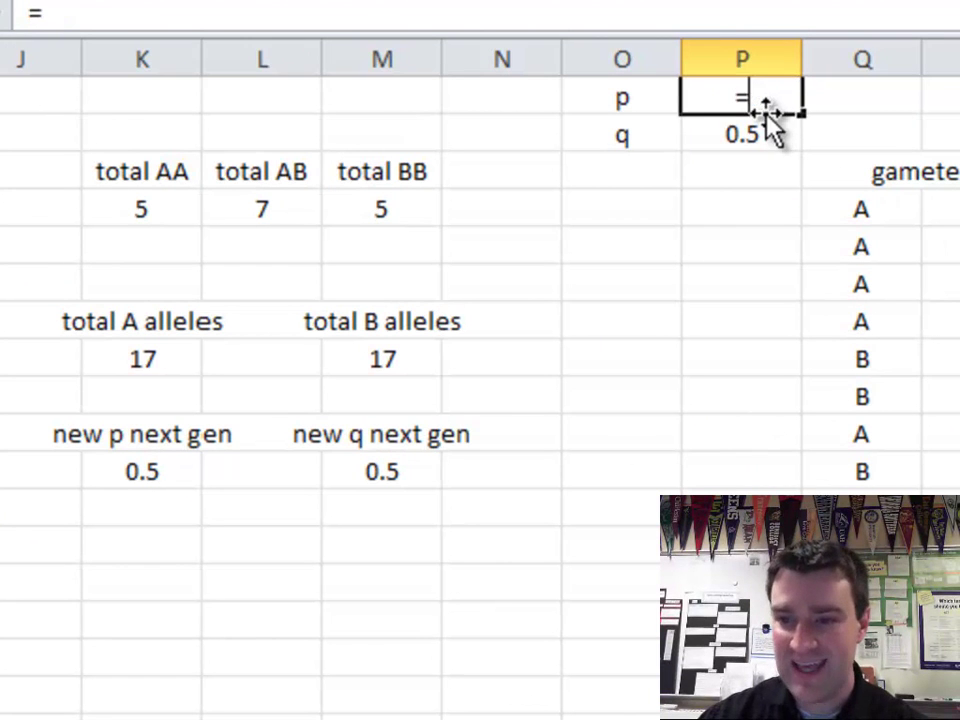
click(140, 473)
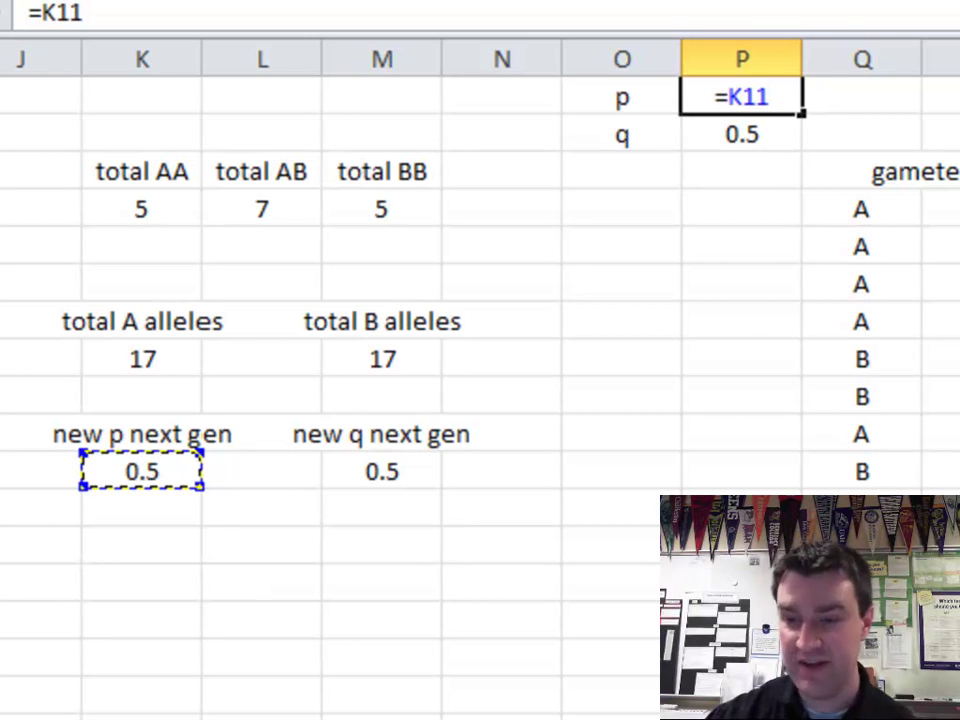
key(Return)
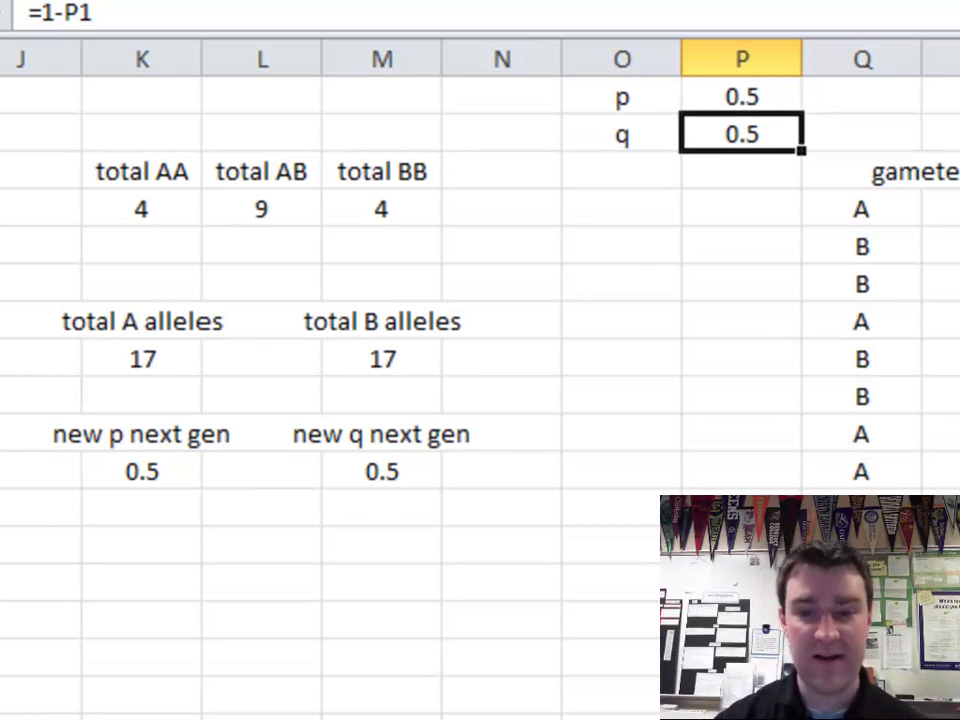
Review the linked second generation in columns O to AA, including its genotype totals and next-generation allele frequencies.
scroll(480, 380, right, 1)
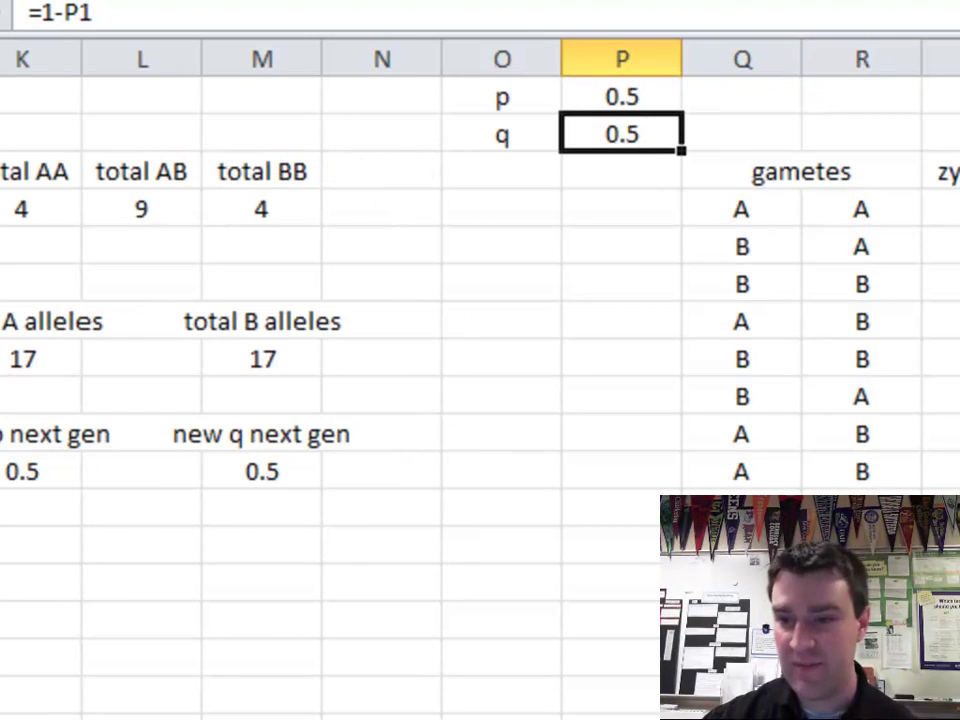
scroll(480, 380, left, 1)
scroll(480, 380, right, 2)
scroll(480, 380, right, 4)
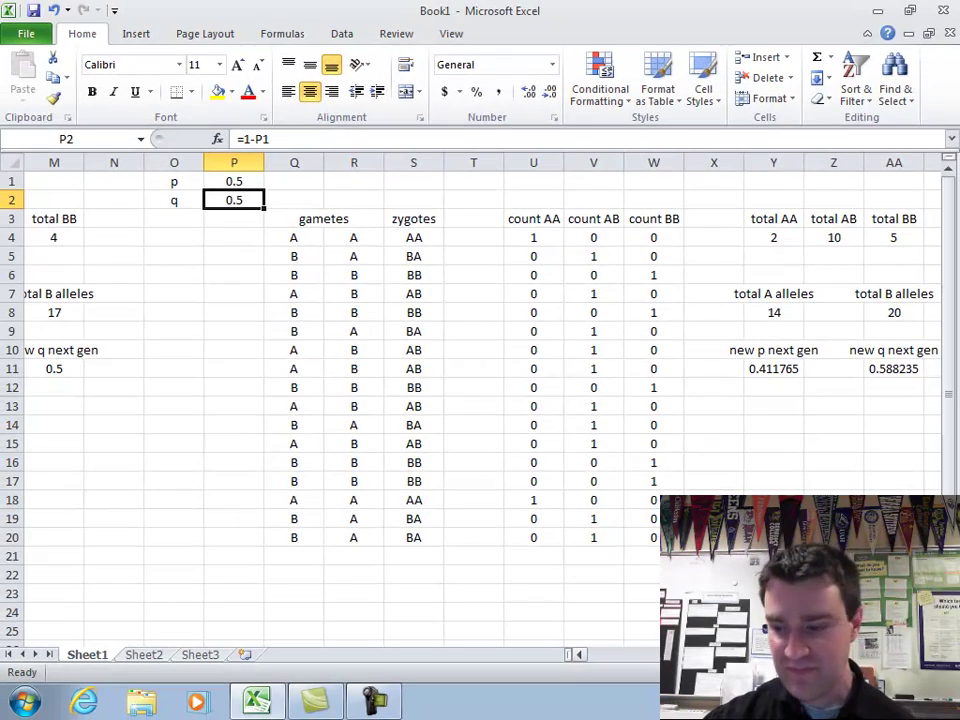
scroll(480, 380, right, 2)
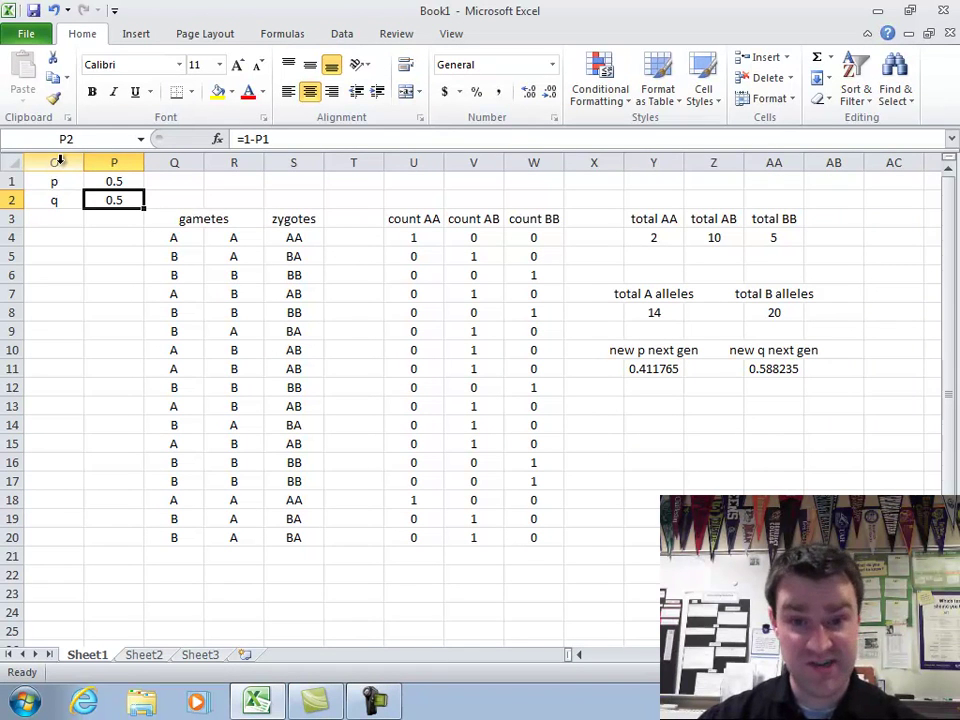
Copy columns O through AA and paste them starting at cell AC1 to create the third generation.
click(59, 161)
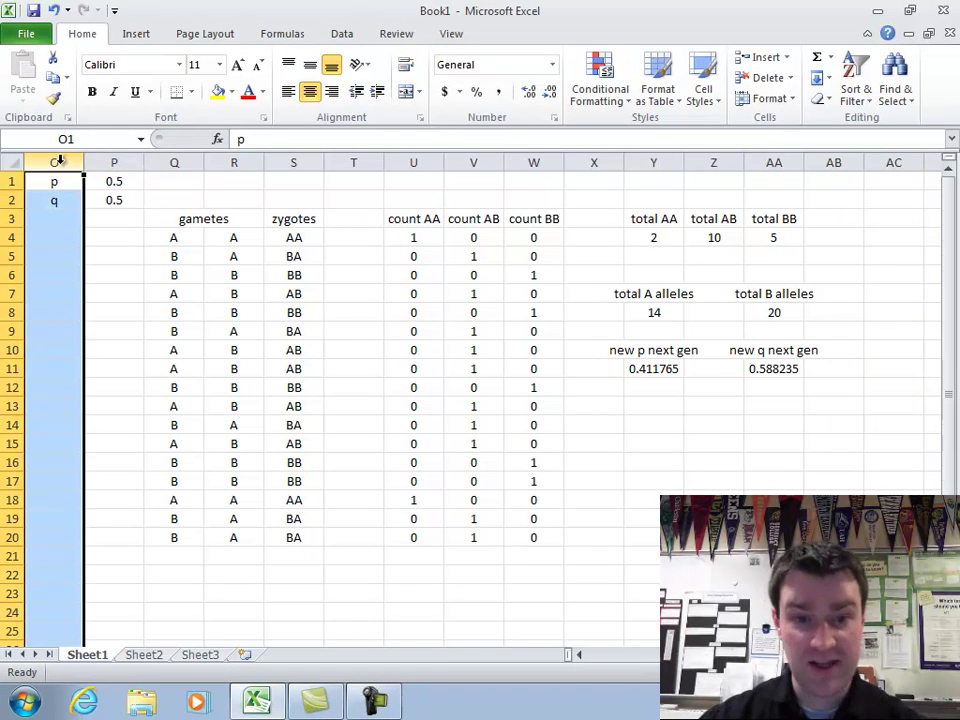
shift+click(768, 162)
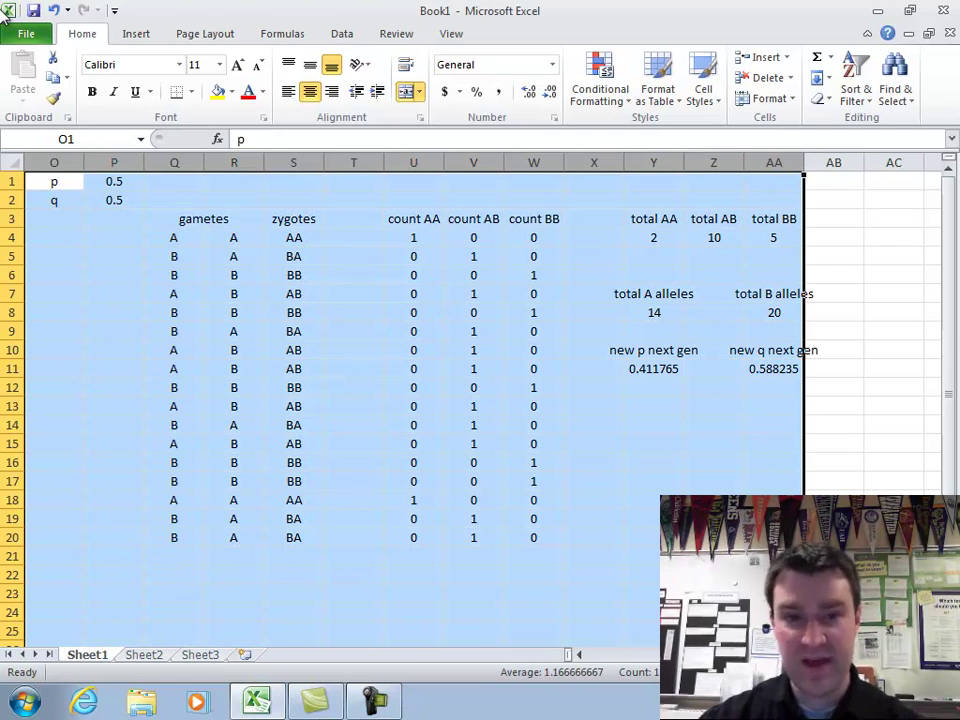
click(51, 74)
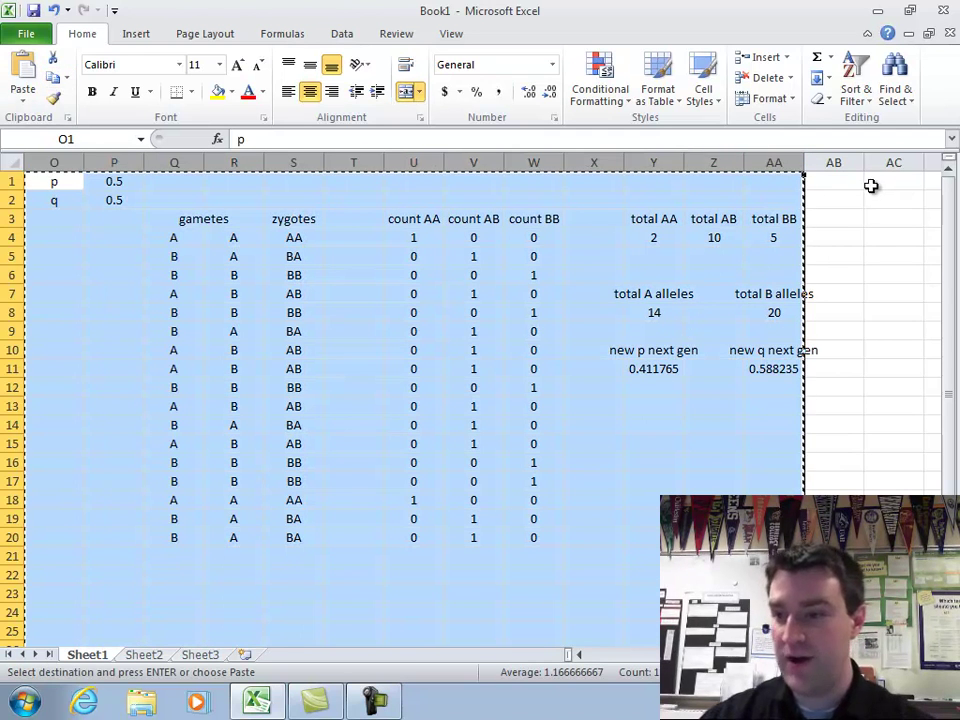
key(Right)
key(Right)
key(Right)
key(Right)
key(Right)
key(Right)
key(Right)
key(Right)
key(Right)
key(Right)
key(Right)
key(Right)
key(Right)
key(Right)
key(Right)
key(Right)
key(Right)
key(Right)
key(Right)
key(Right)
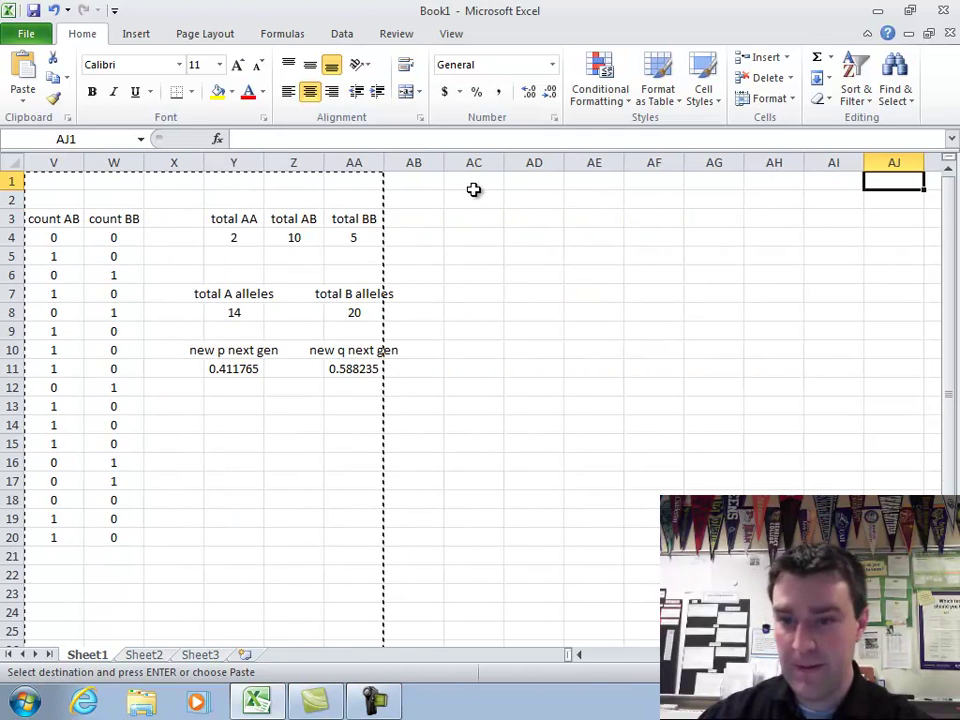
click(473, 189)
click(22, 76)
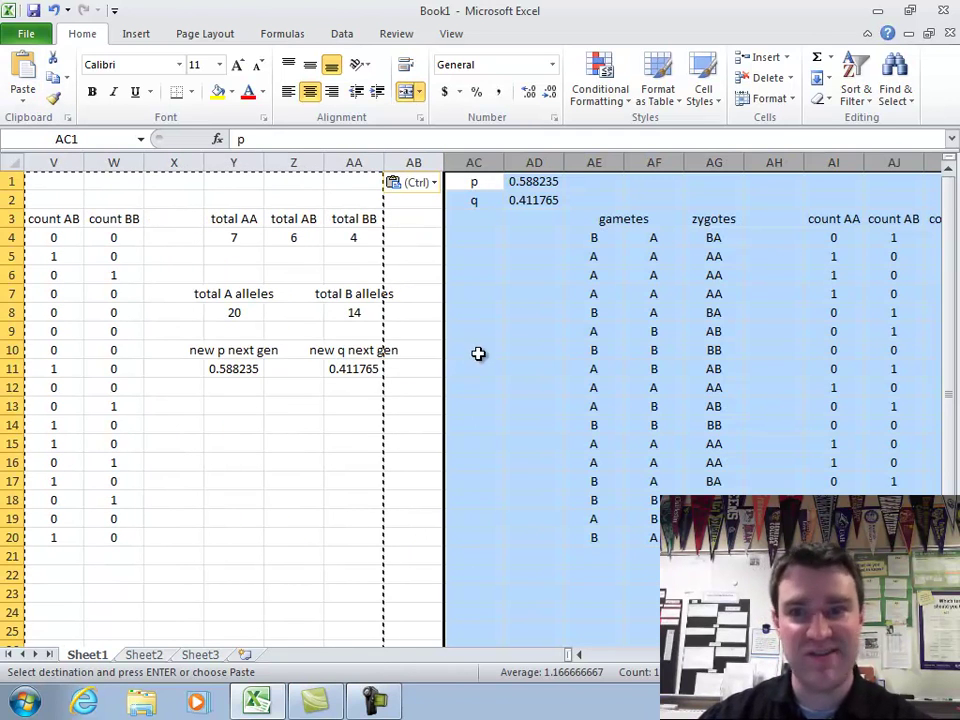
Check the formula for the third generation's p in AD1 and review its zygotes, totals and next-generation frequencies through column AO.
click(521, 199)
click(521, 181)
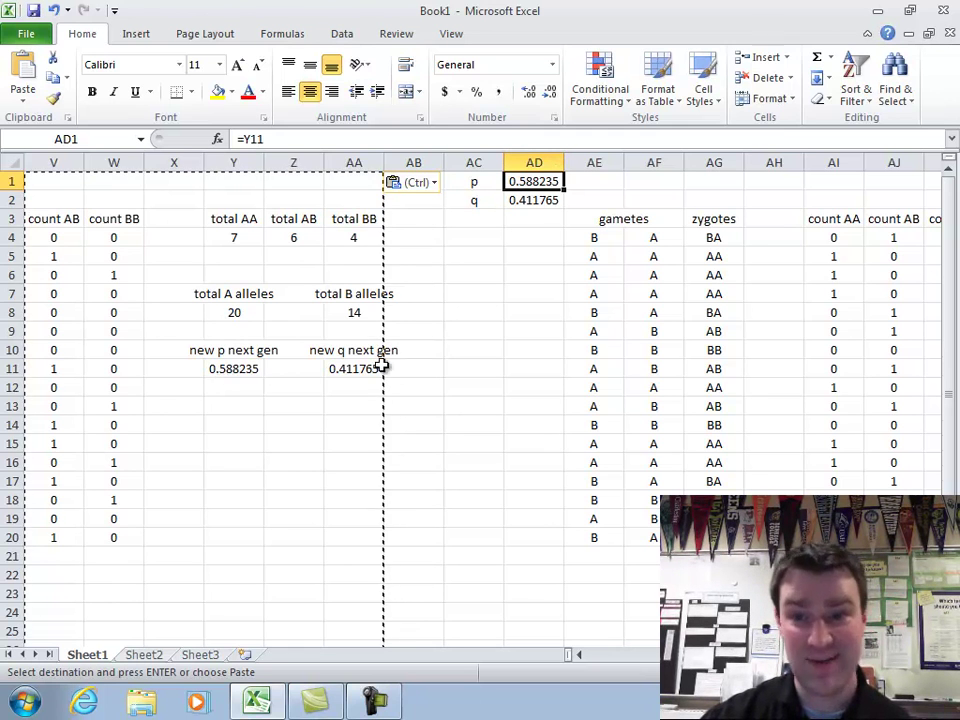
key(Right)
key(Right)
key(Right)
key(Right)
key(Right)
key(Right)
key(Right)
key(Right)
key(Right)
key(Right)
key(Right)
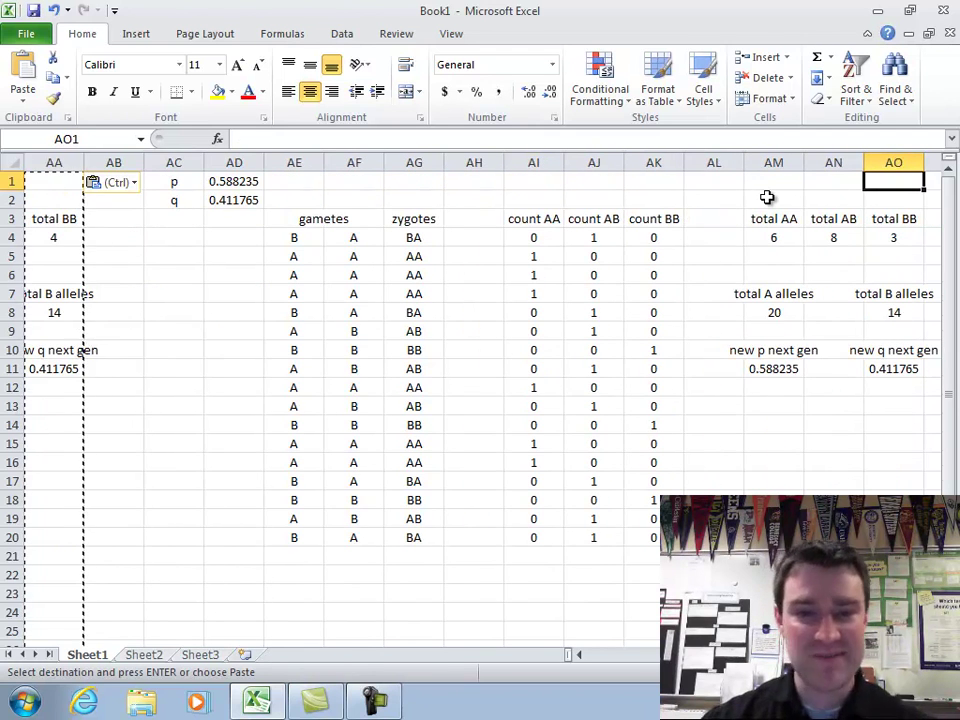
Copy columns AC through AO and paste them starting at cell AQ1 to create the fourth generation.
click(171, 162)
key(Right)
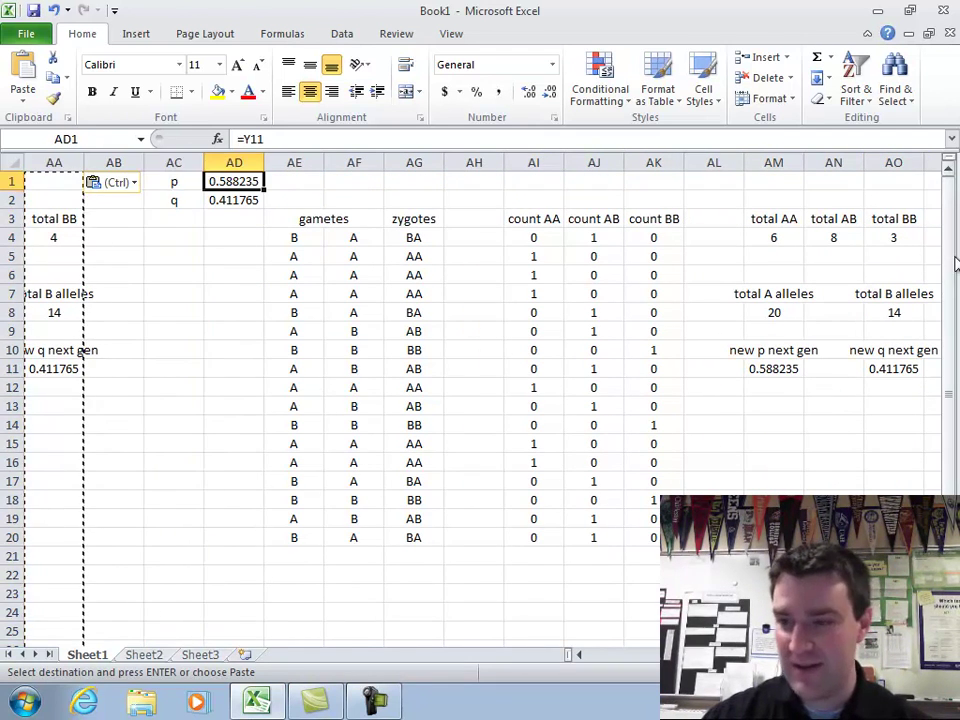
click(174, 162)
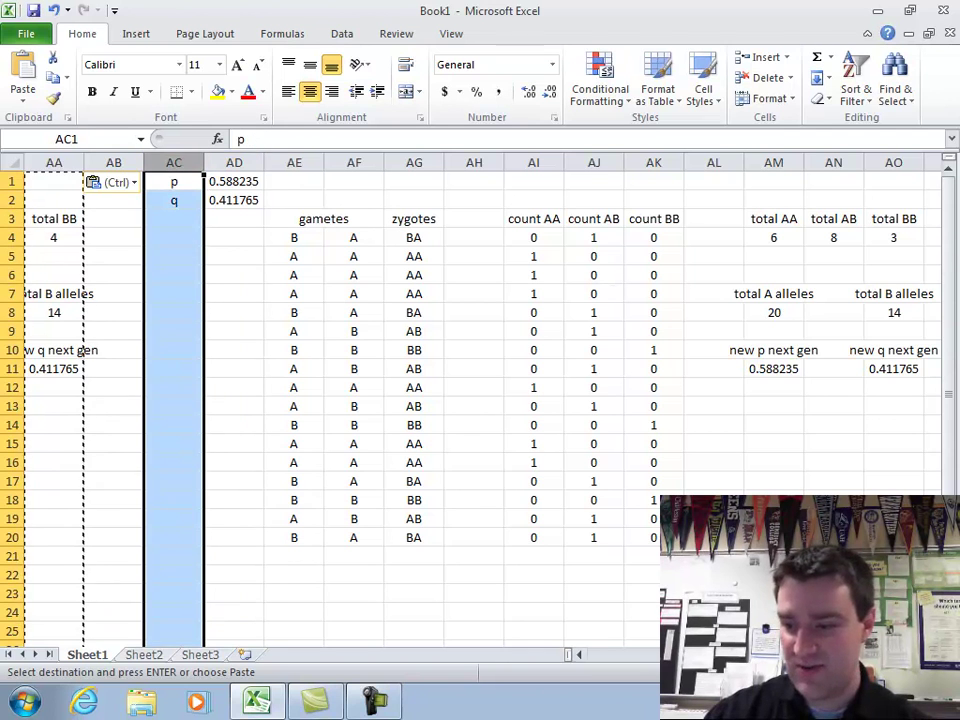
scroll(842, 162, right, 1)
shift+click(835, 162)
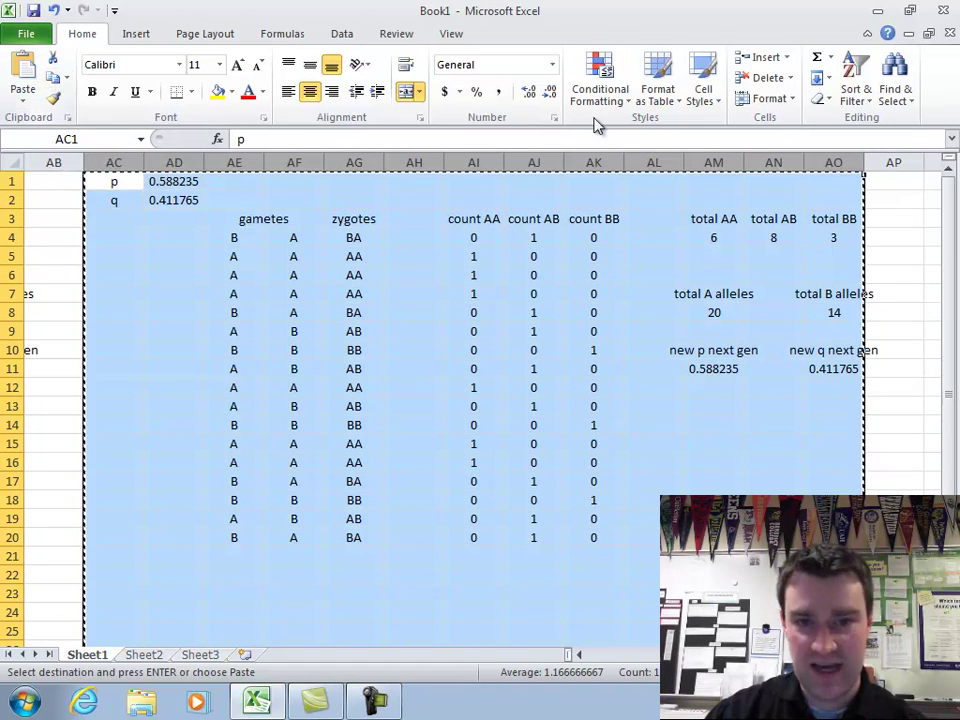
click(910, 188)
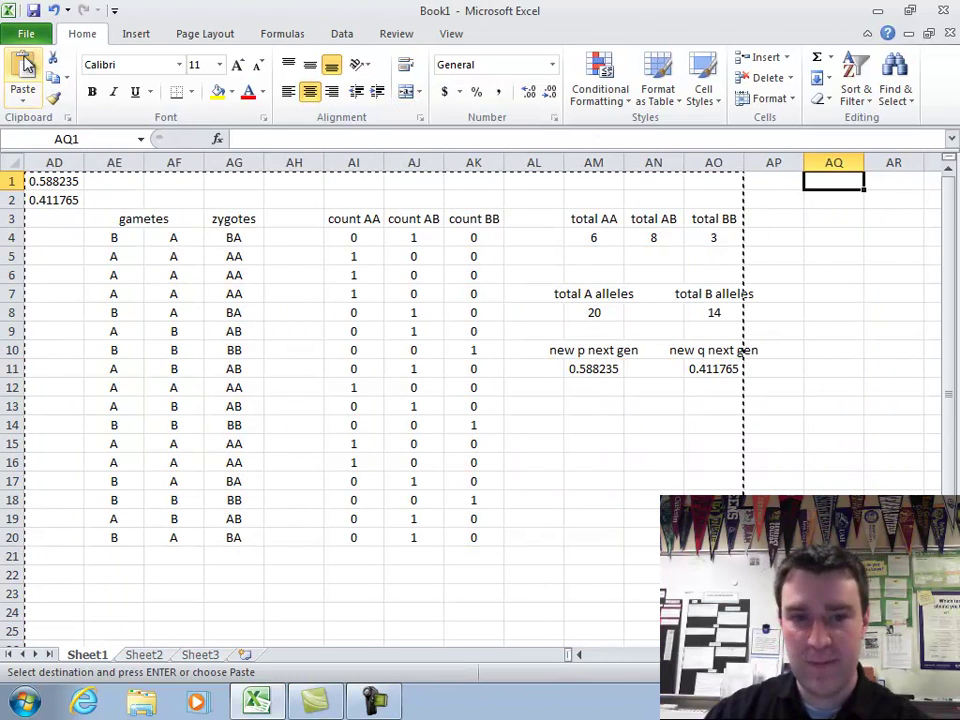
key(ctrl+v)
Review the fourth generation from column AQ onward, including its p and q, zygotes and genotype totals.
click(836, 180)
key(Right)
key(Right)
key(Right)
key(Right)
key(Right)
key(Right)
key(Right)
key(Right)
key(Right)
key(Right)
key(Right)
key(Right)
key(Right)
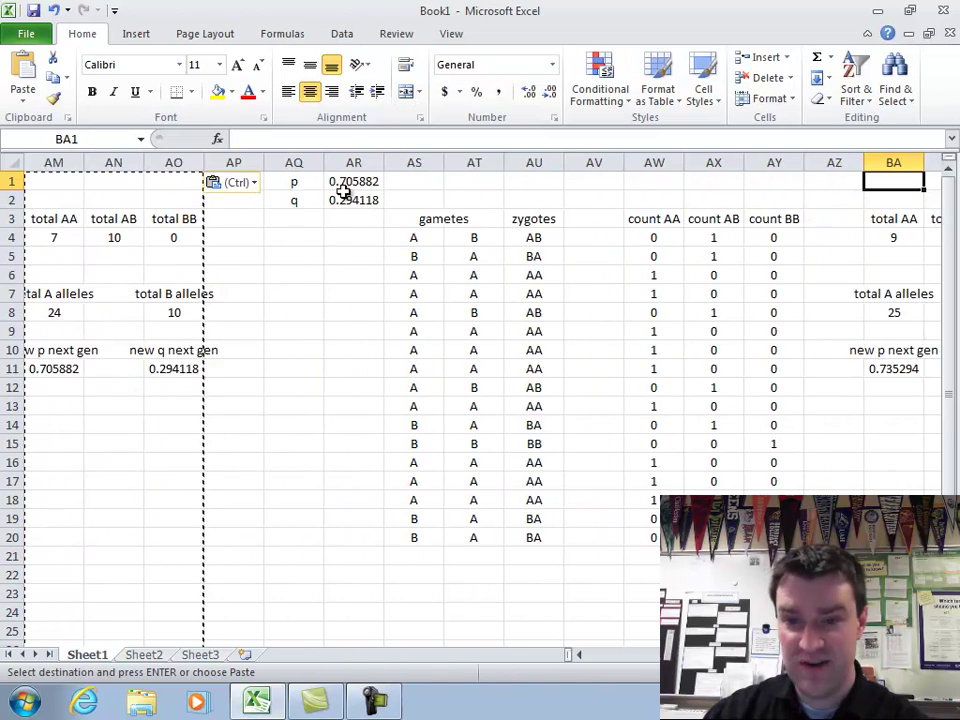
Copy columns AQ through BC and paste them starting at cell BE1 to create the fifth generation.
click(110, 162)
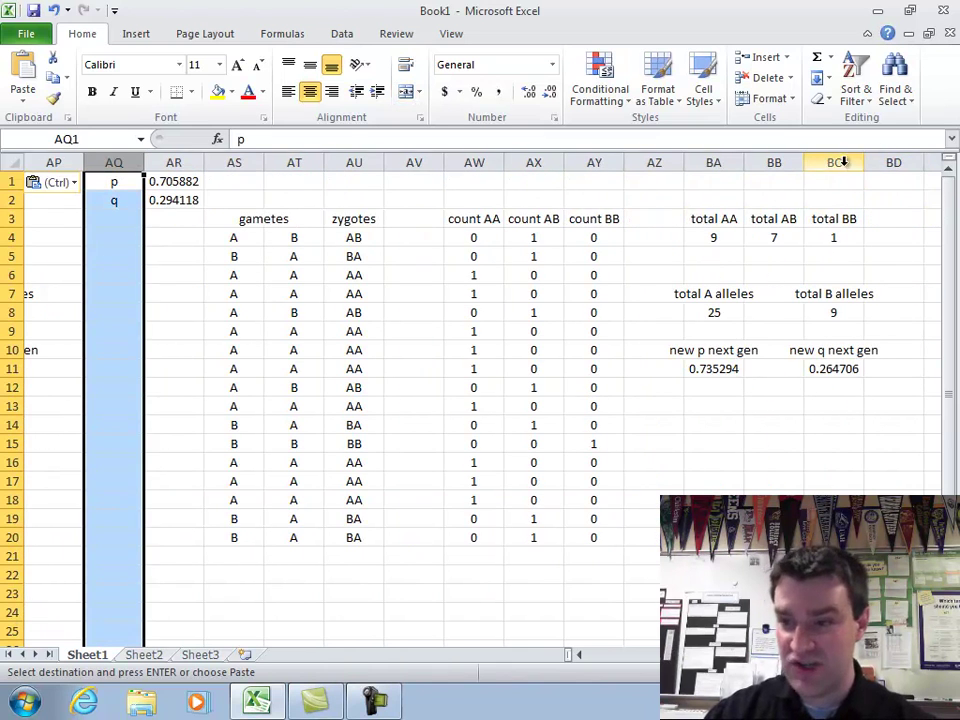
shift+click(832, 161)
click(52, 77)
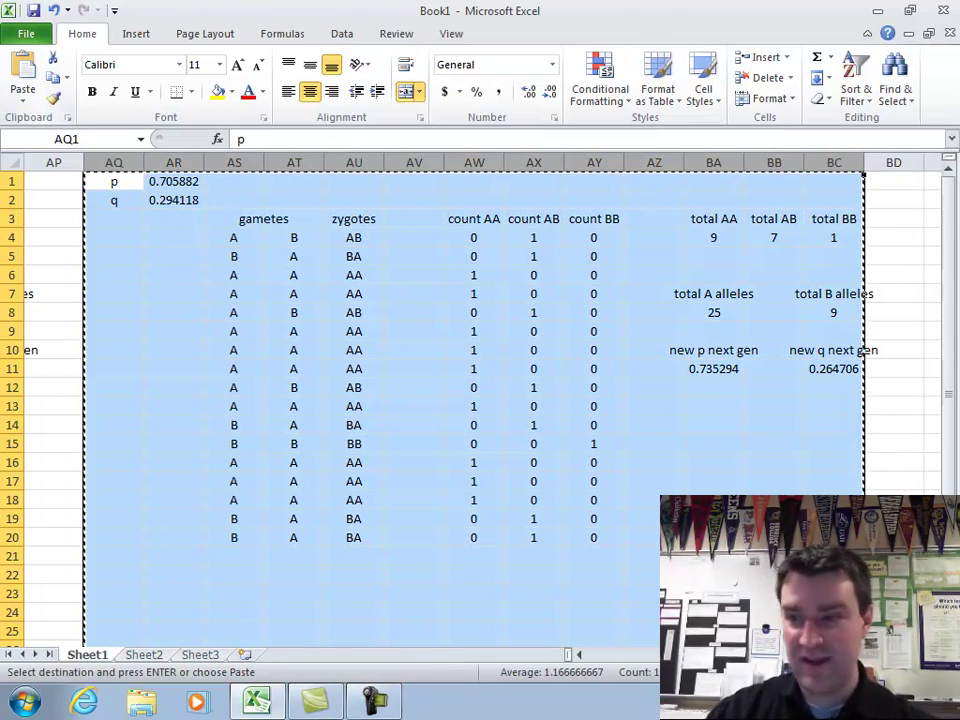
click(887, 184)
key(Right)
key(Right)
key(Left)
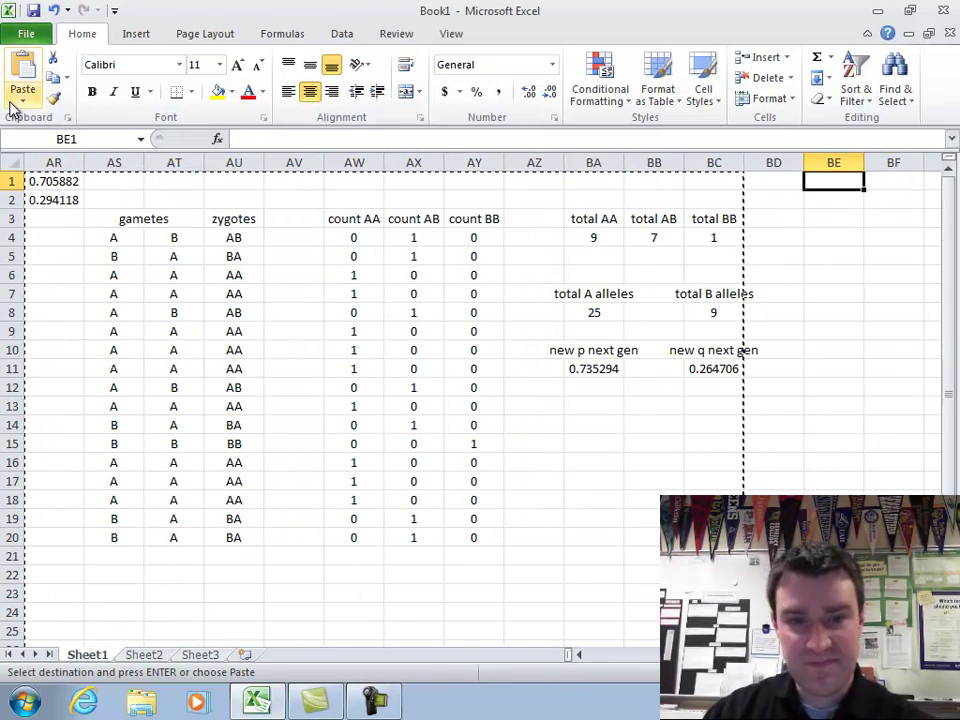
click(14, 78)
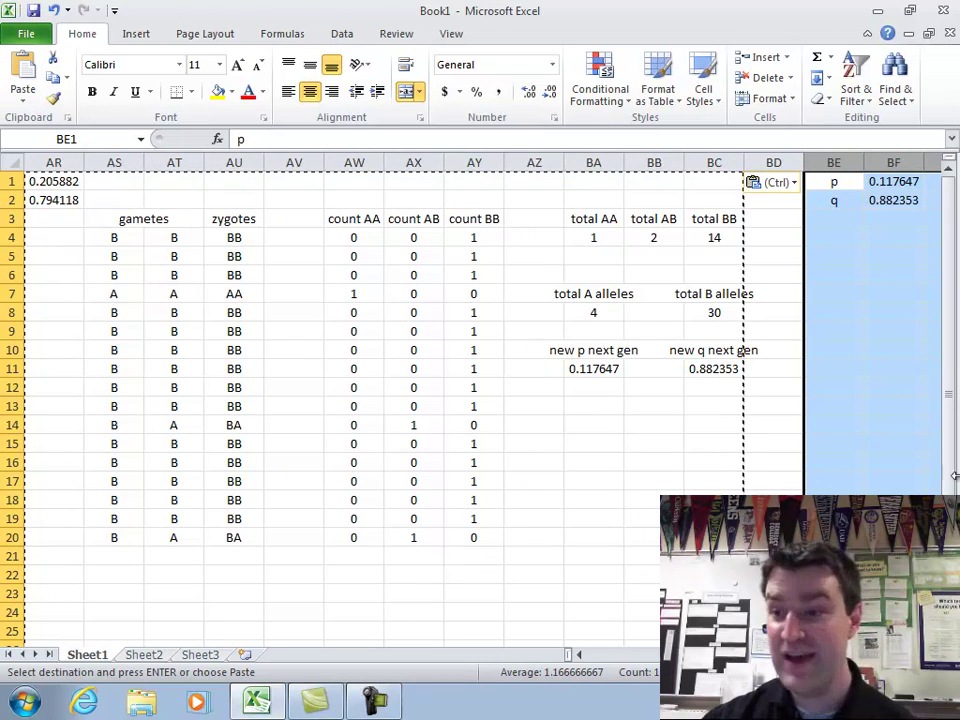
Review the fifth generation in columns BE to BQ, including its genotype totals, allele totals and next-generation frequencies.
click(842, 346)
key(Right)
key(Right)
key(Right)
key(Right)
key(Right)
key(Right)
key(Right)
key(Right)
key(Right)
key(Right)
key(Right)
key(Right)
key(Right)
key(Right)
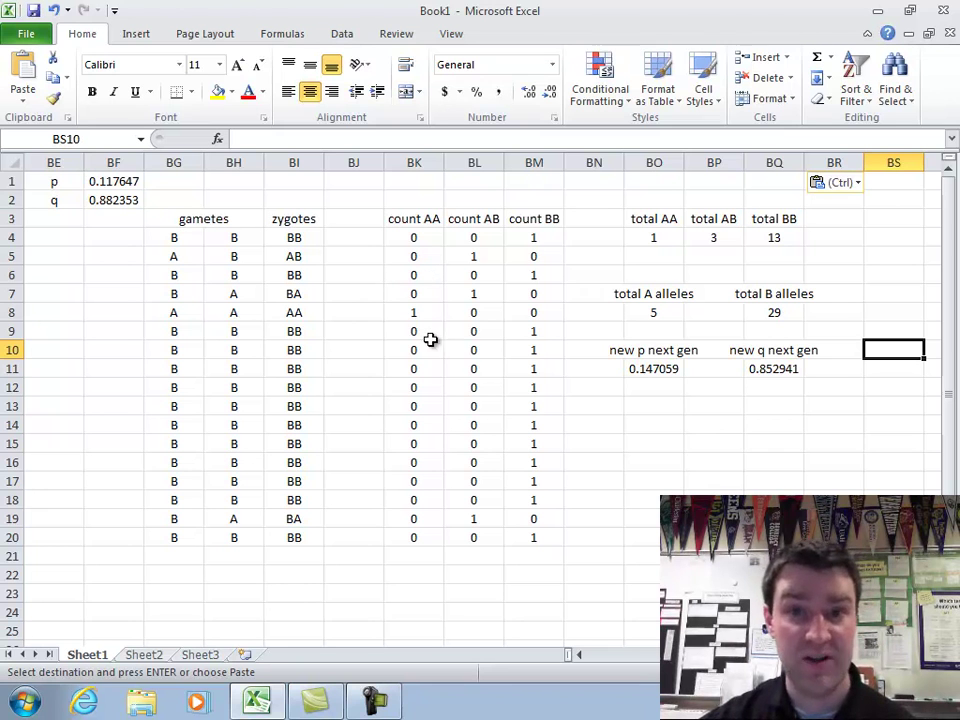
click(612, 405)
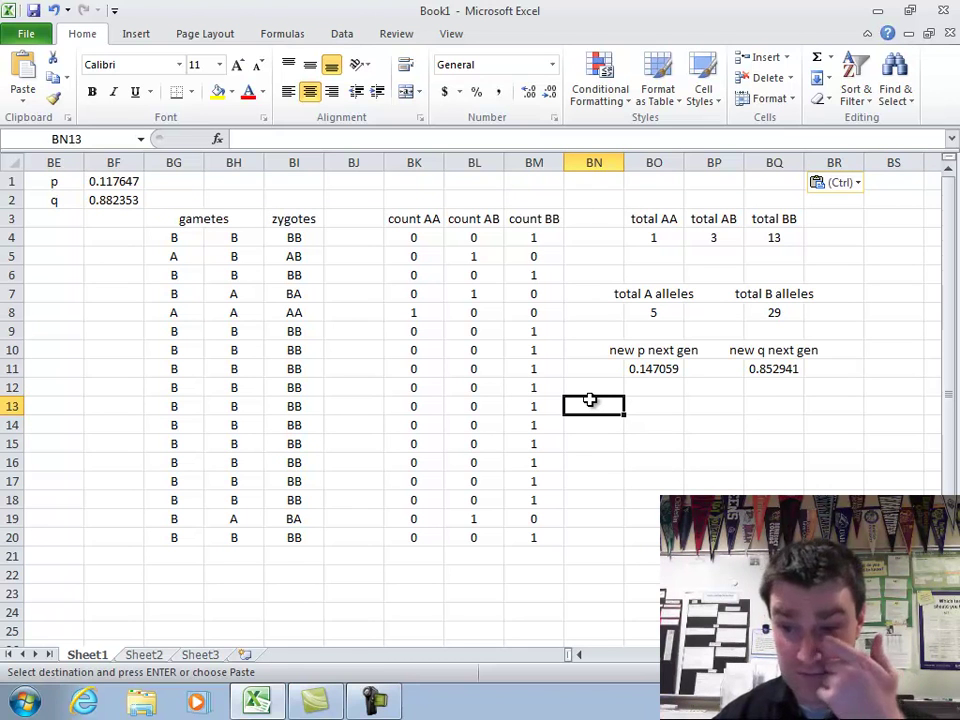
Insert a 2-D clustered column chart of the fifth generation's genotype totals in BO3:BQ4 and place it below the new allele frequencies.
click(652, 220)
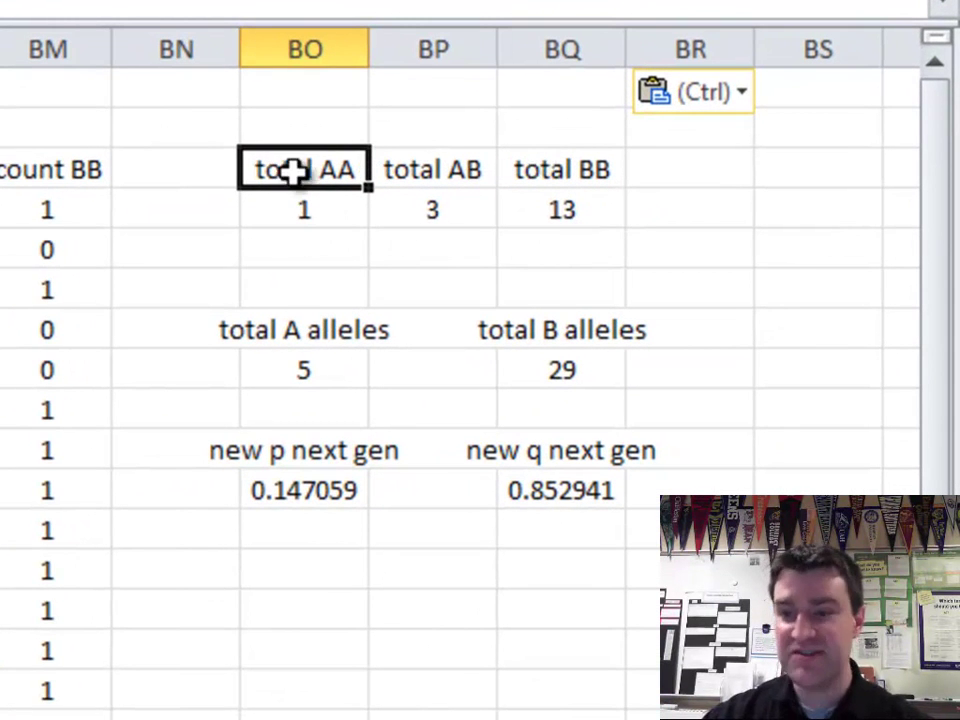
shift+click(588, 216)
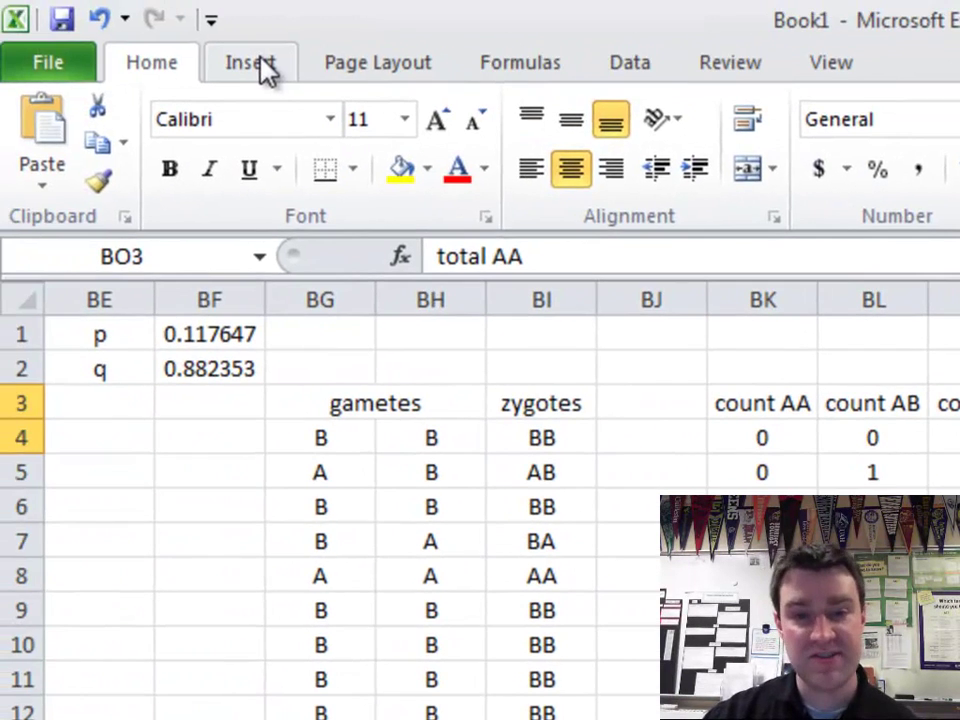
click(258, 68)
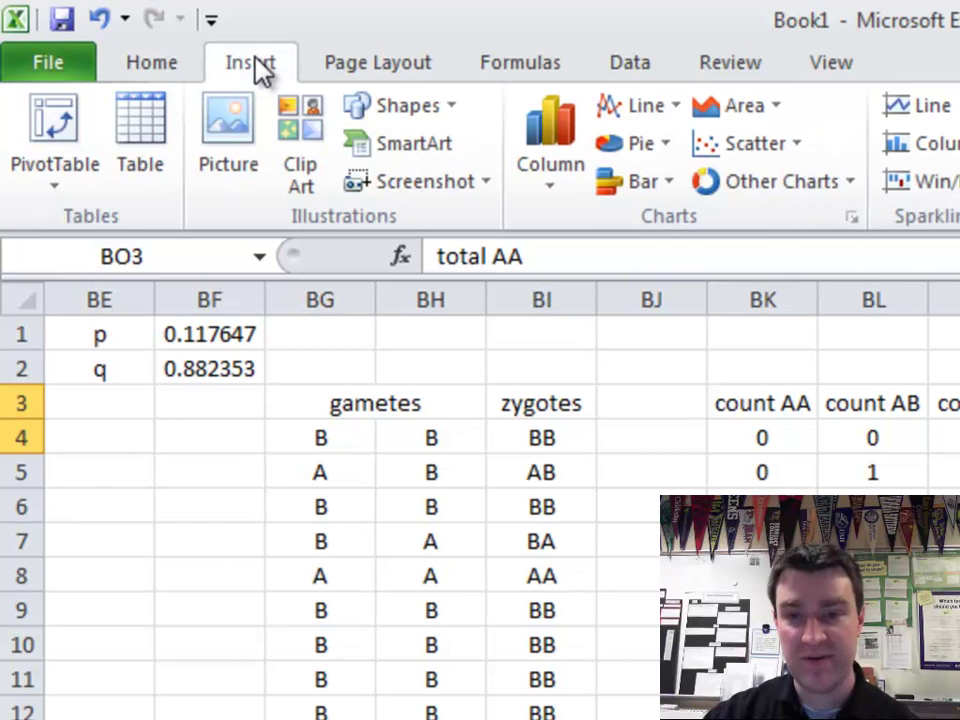
click(566, 181)
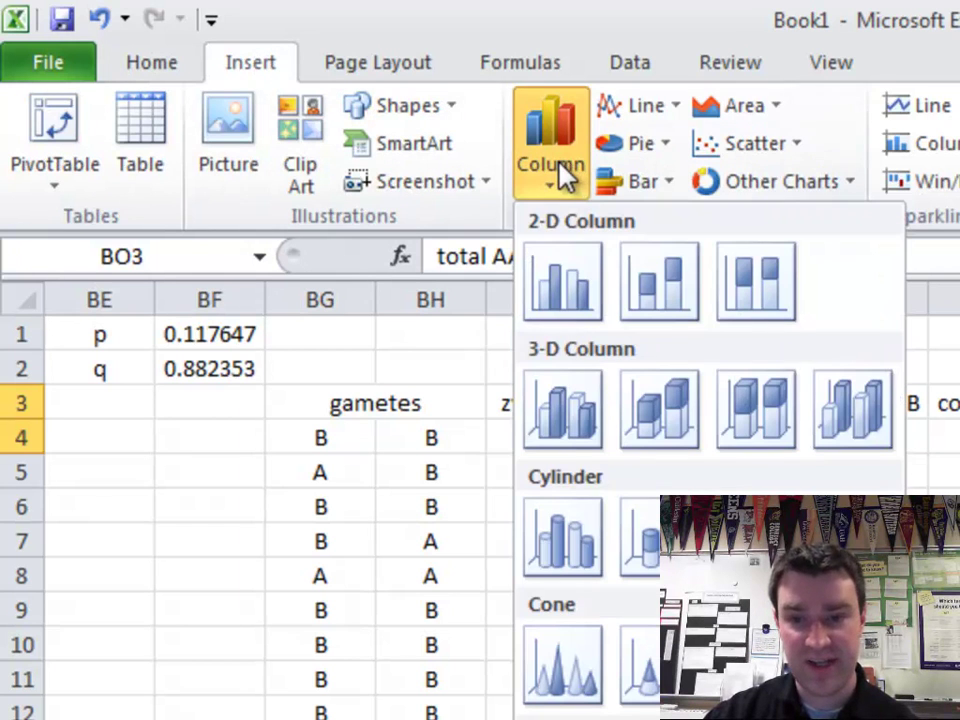
click(566, 300)
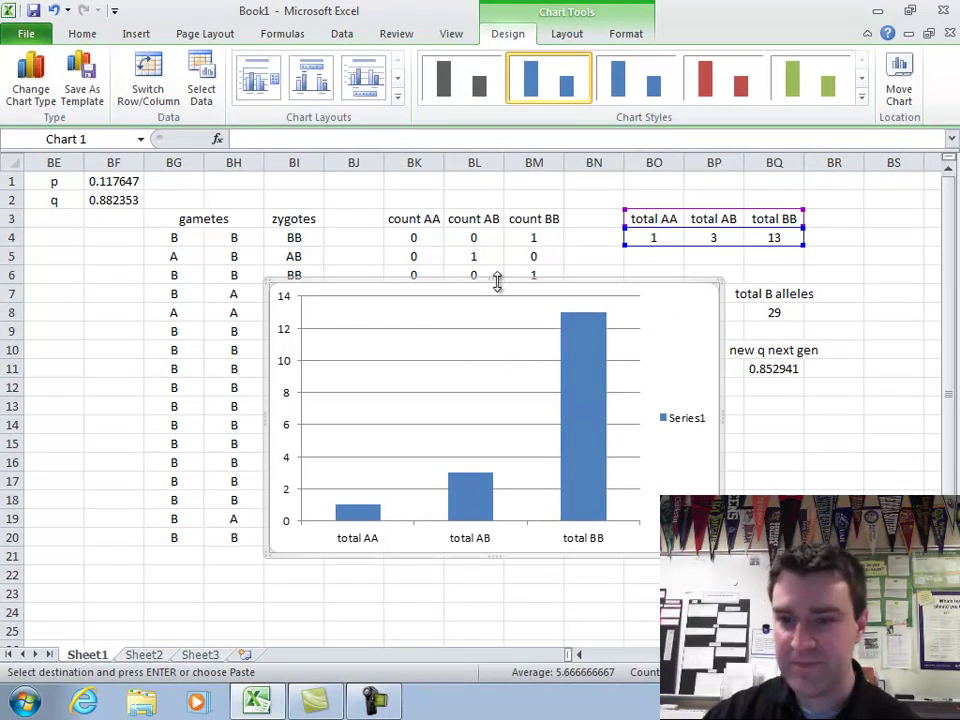
drag(700, 363, 815, 403)
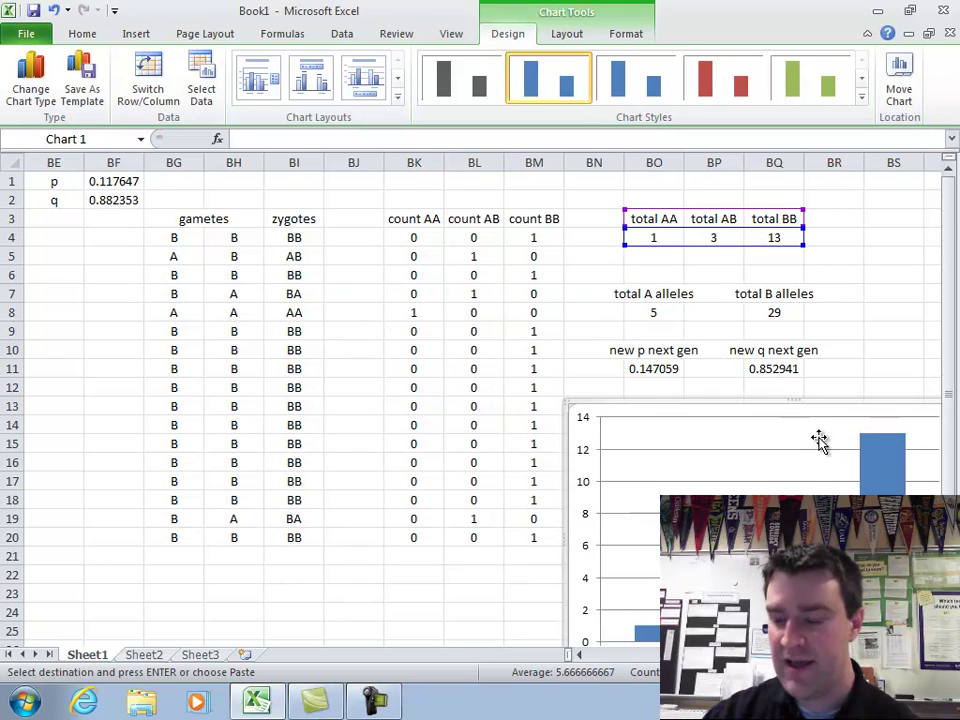
scroll(818, 441, down, 1)
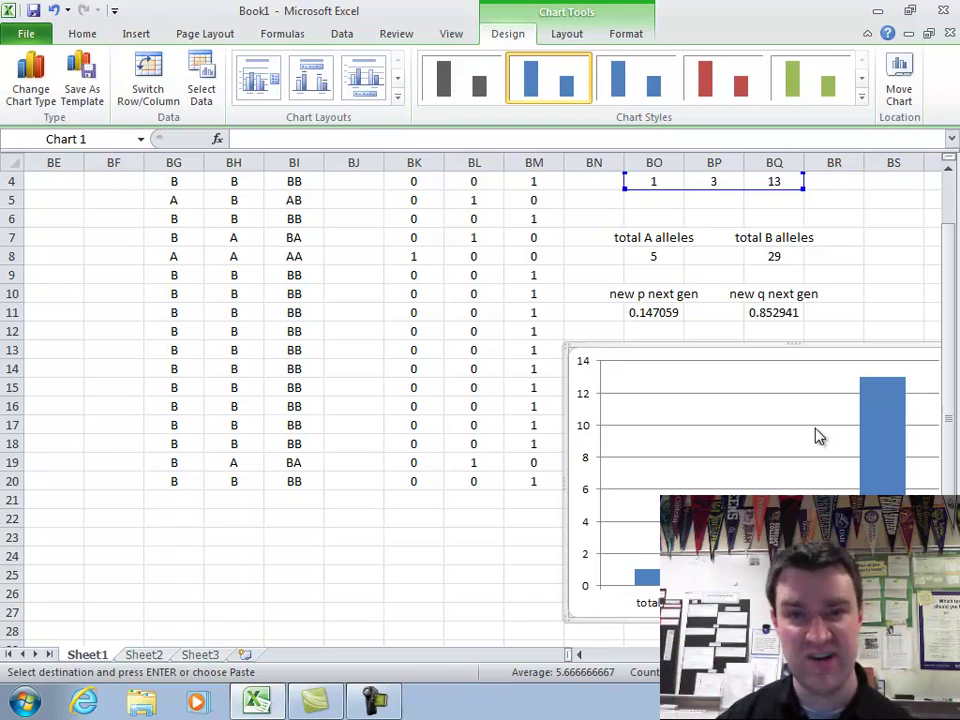
click(435, 557)
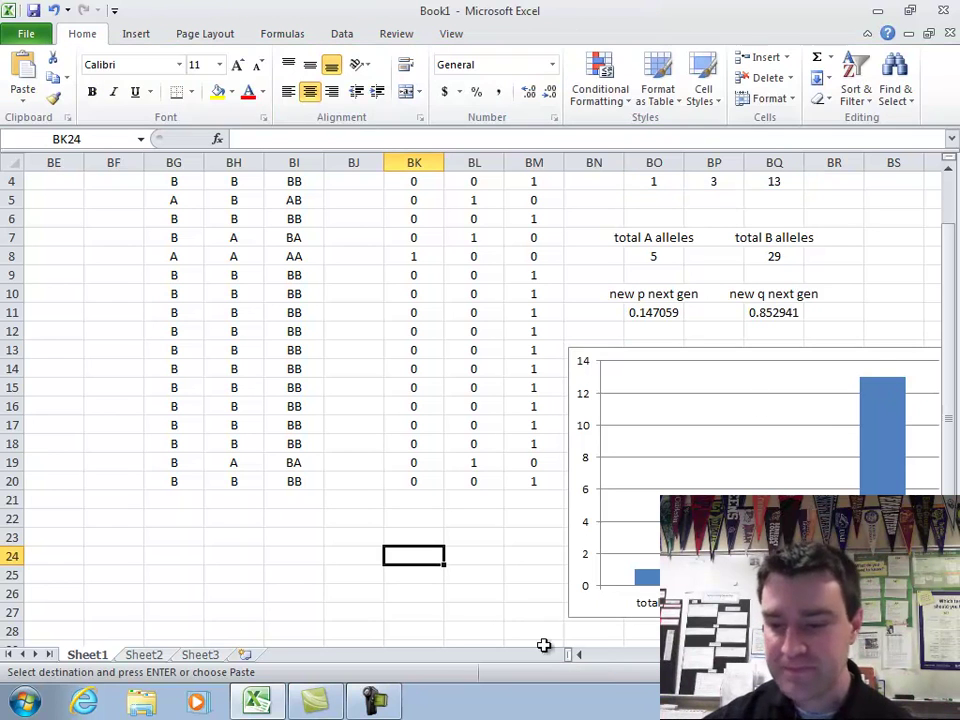
Return to the first generation and rename Sheet1 as "small population (n = 17)".
drag(710, 656, 615, 658)
scroll(79, 479, up, 1)
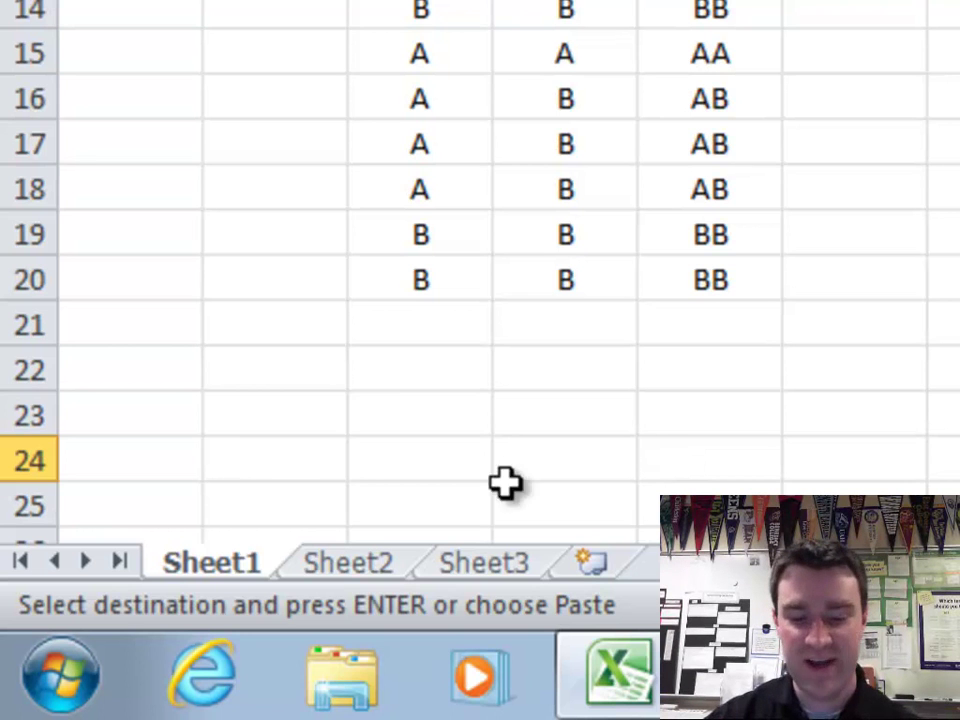
right_click(235, 570)
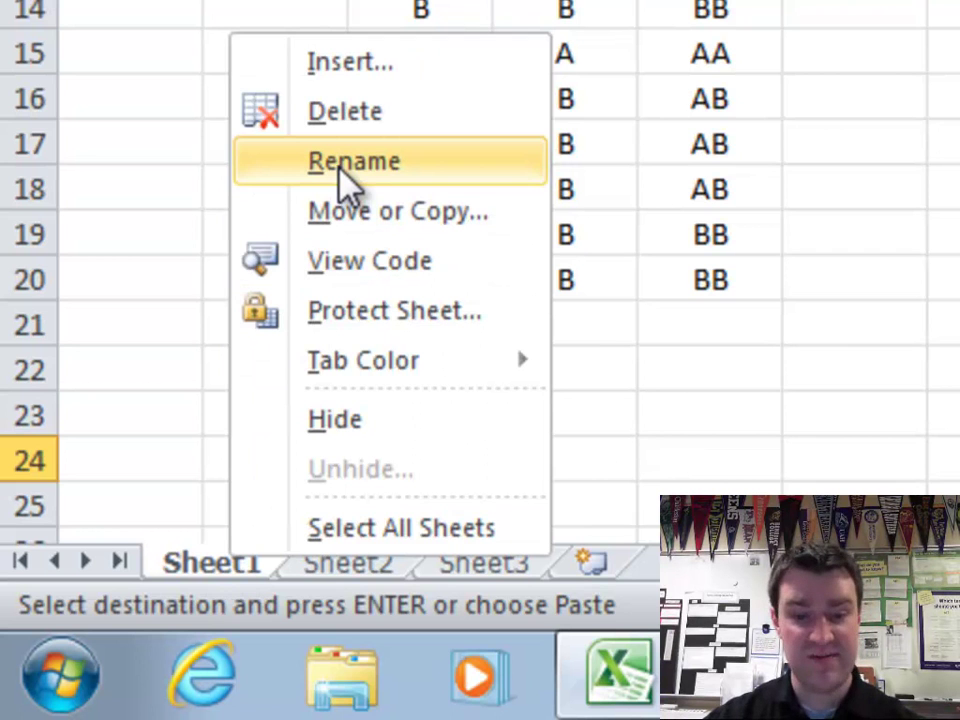
right_click(210, 564)
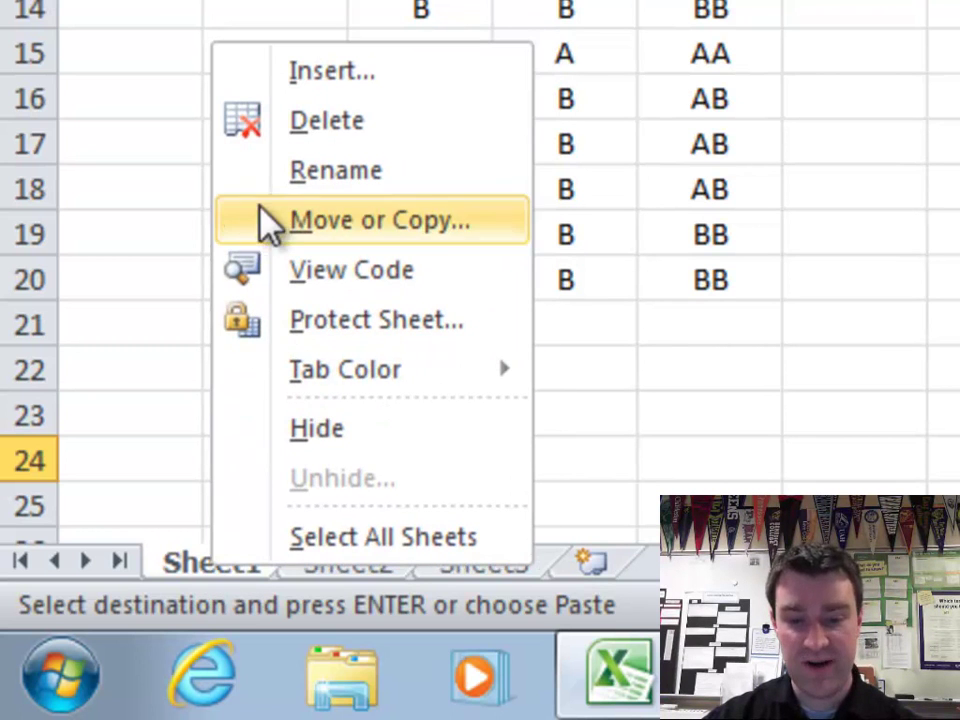
click(270, 172)
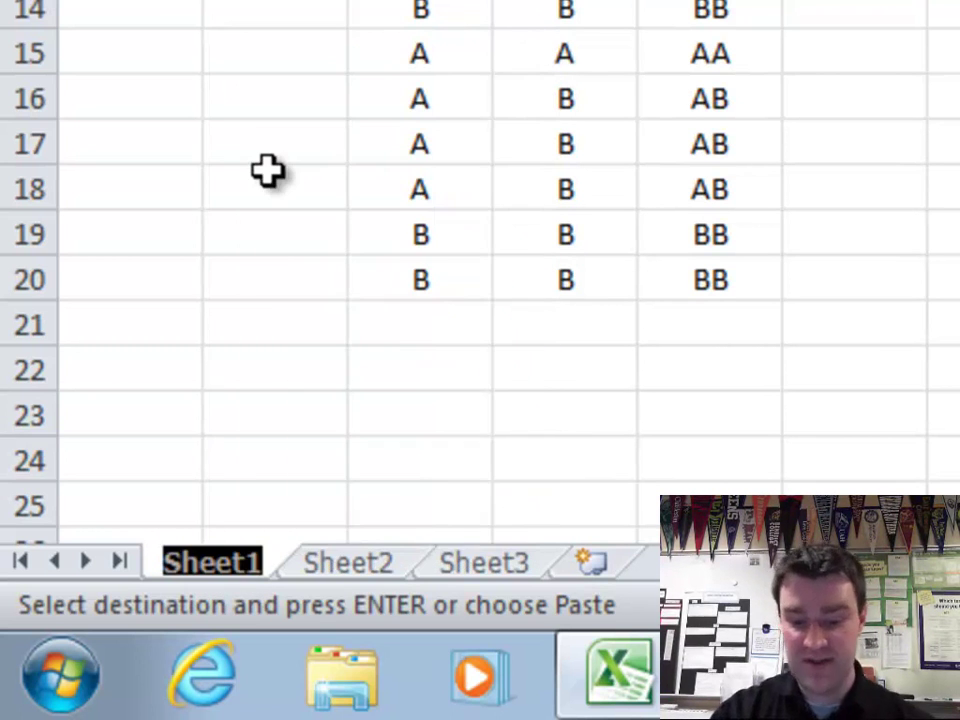
text(small popu)
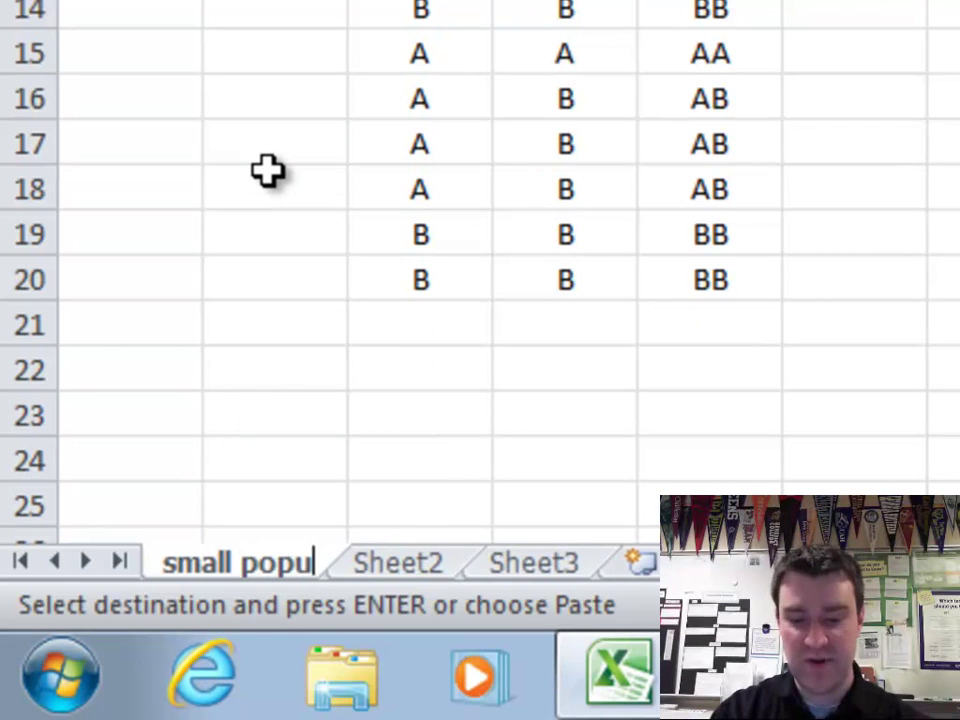
text(lation ()
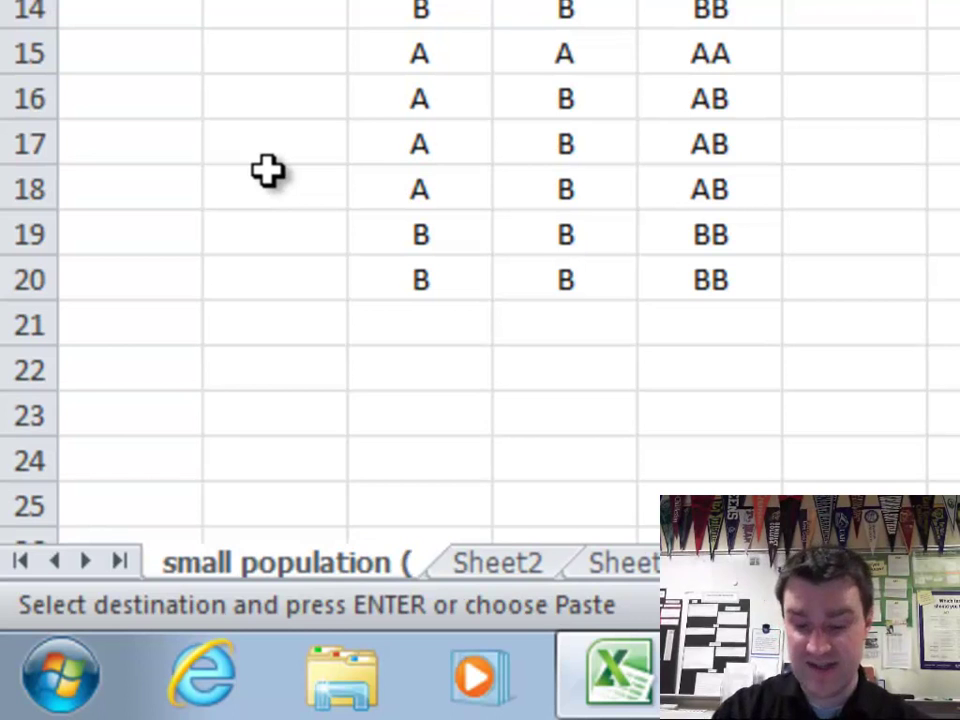
text(n = 17))
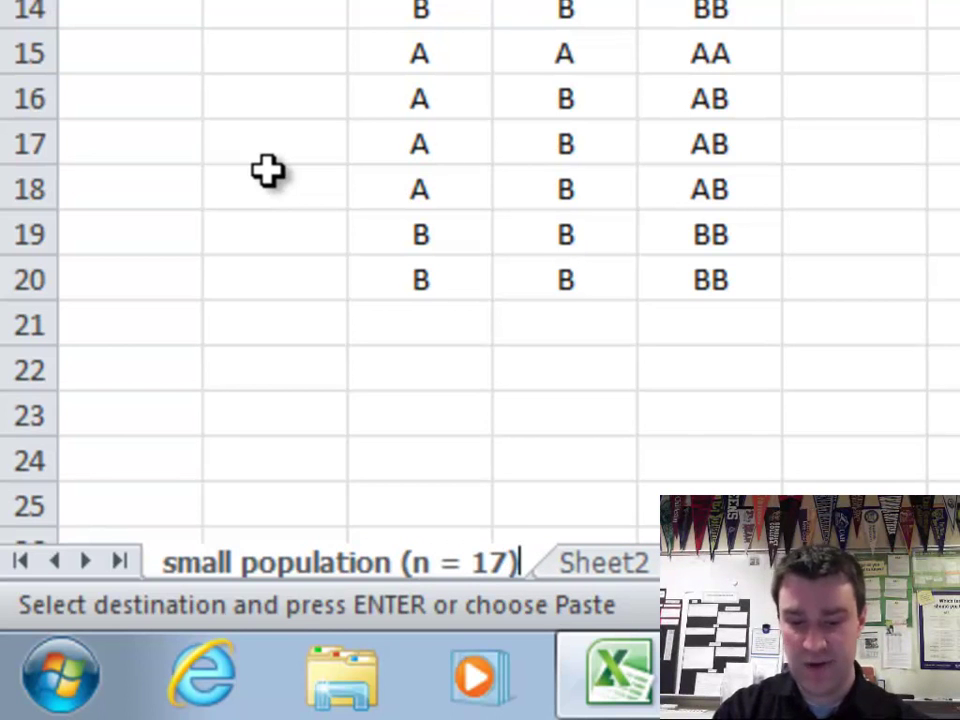
key(Return)
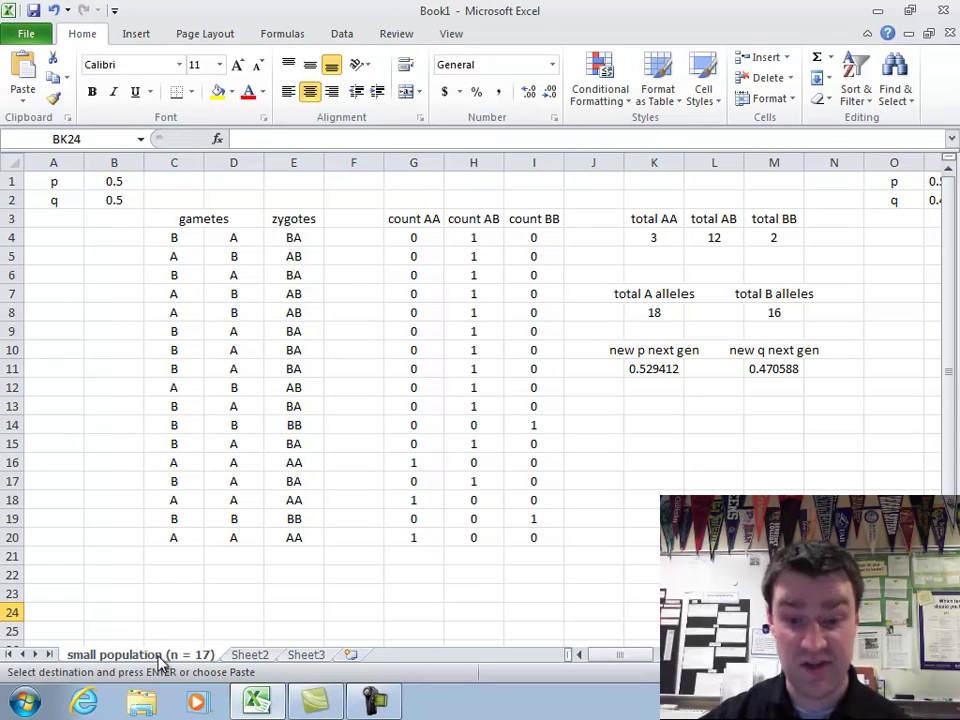
Copy the entire small population sheet and paste it into Sheet2 starting at cell A1.
right_click(160, 663)
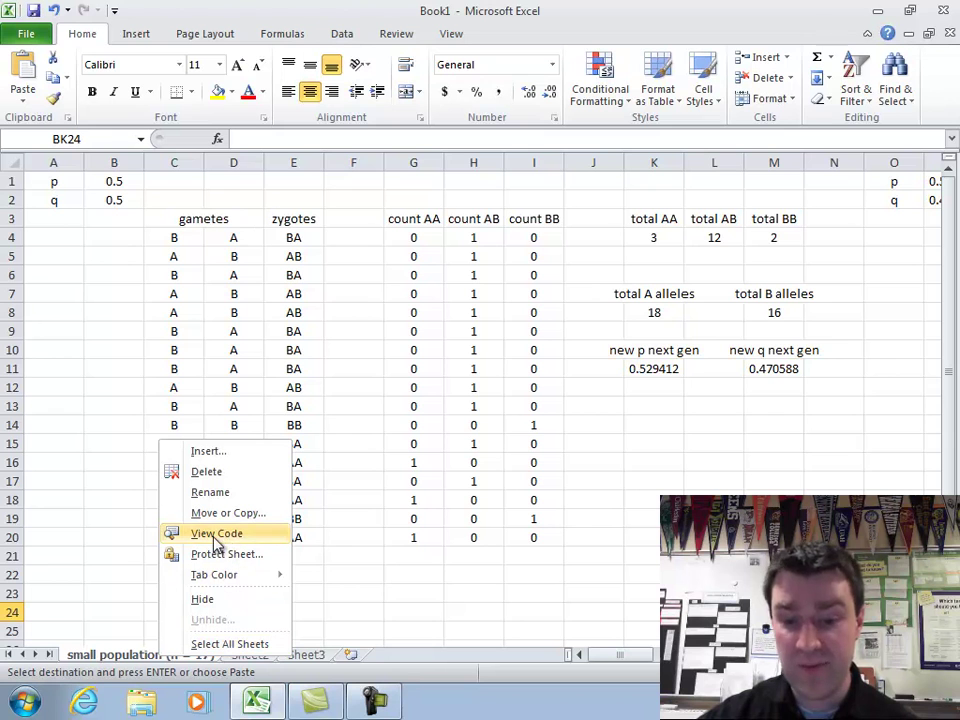
click(11, 158)
click(10, 160)
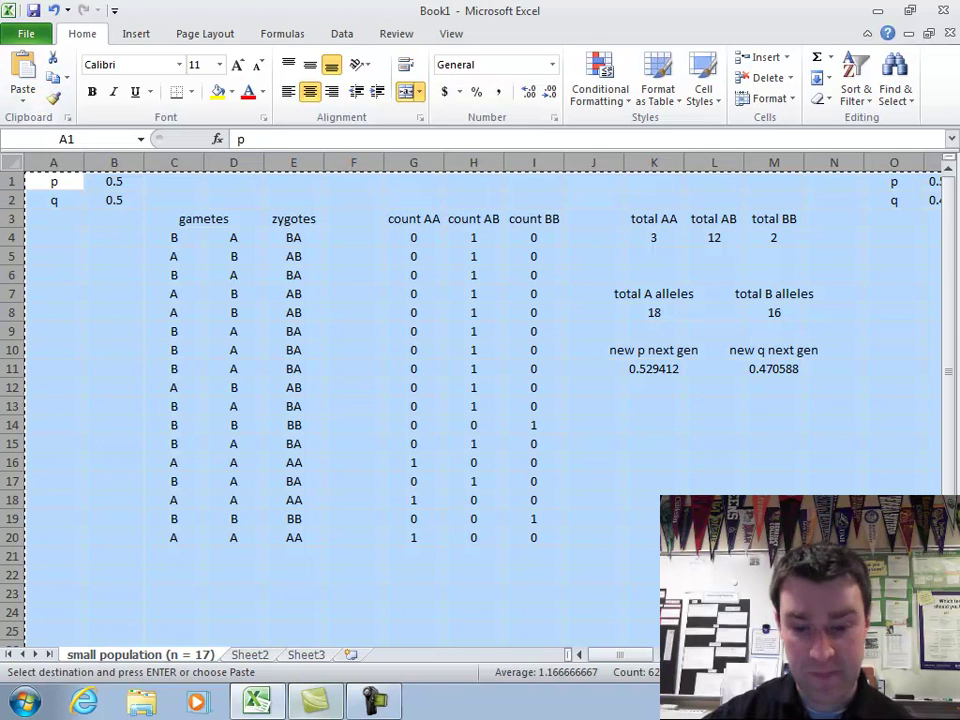
click(252, 657)
click(22, 90)
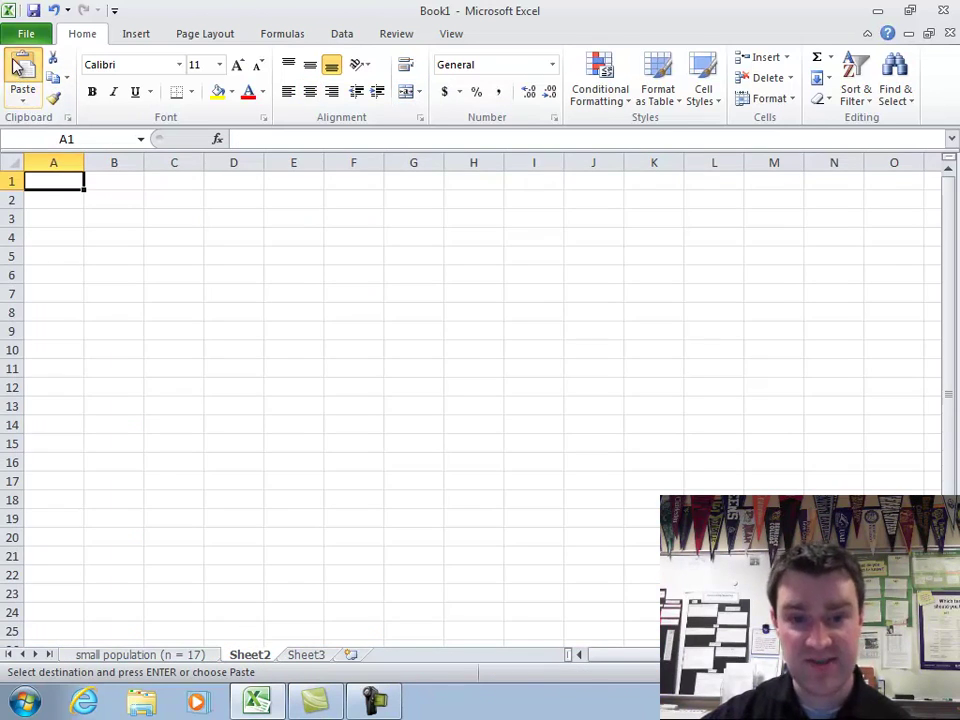
click(227, 346)
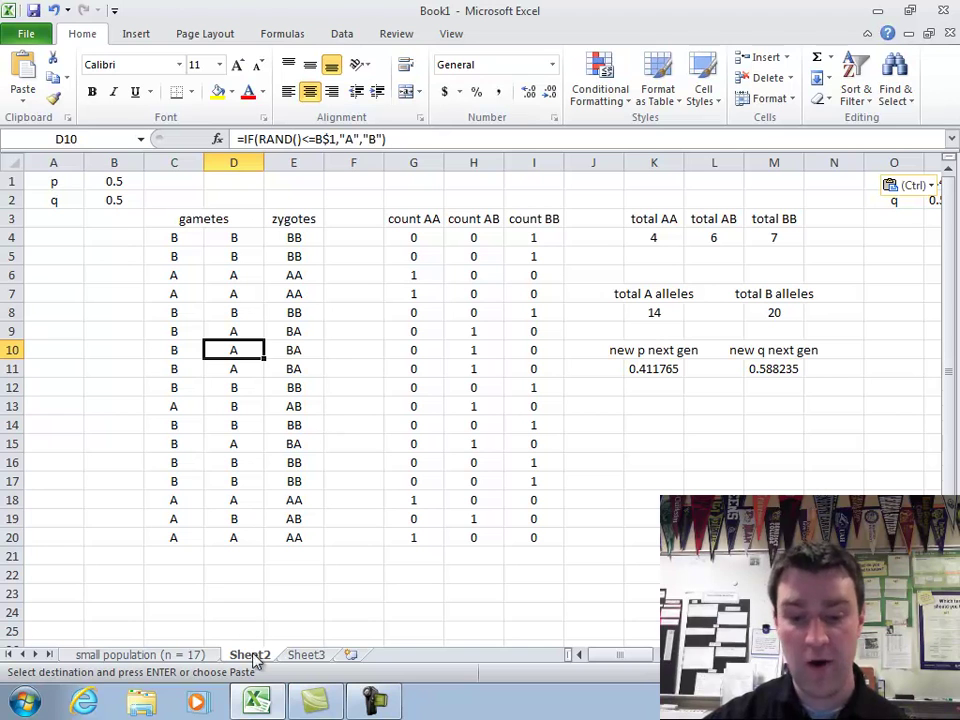
Extend the gamete, zygote and genotype count formulas in C20:I20 of Sheet2 down to row 1000.
click(192, 540)
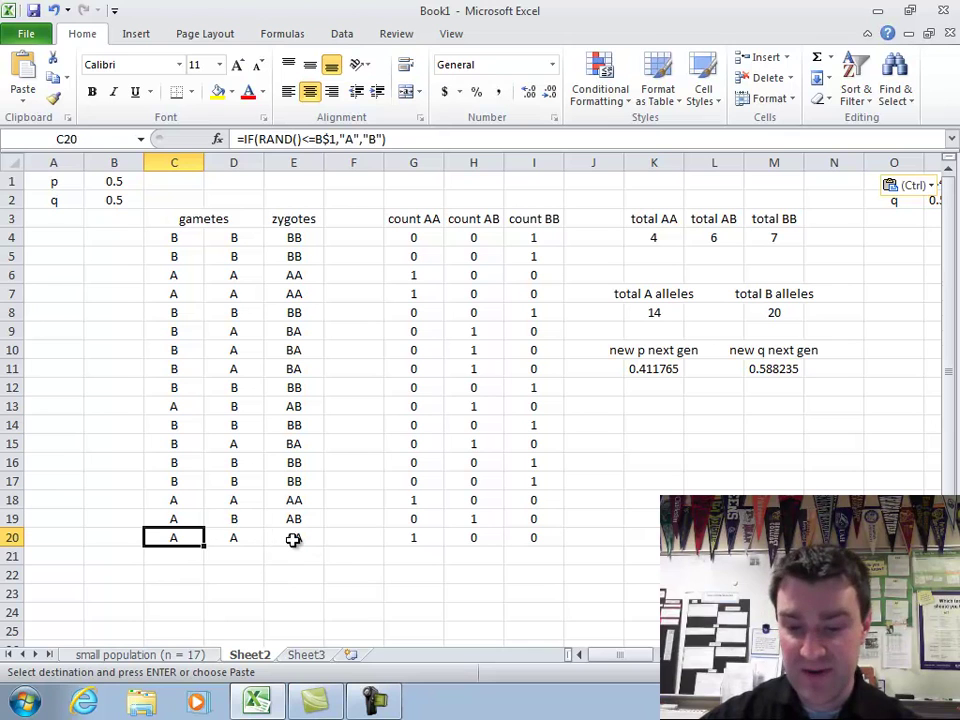
drag(192, 540, 293, 540)
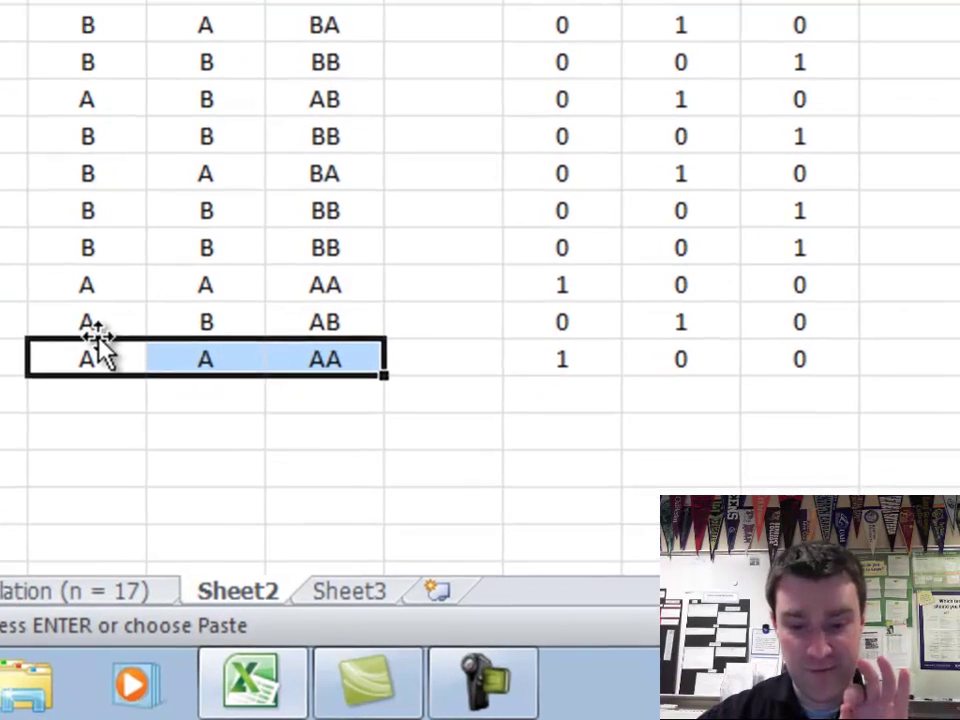
click(176, 537)
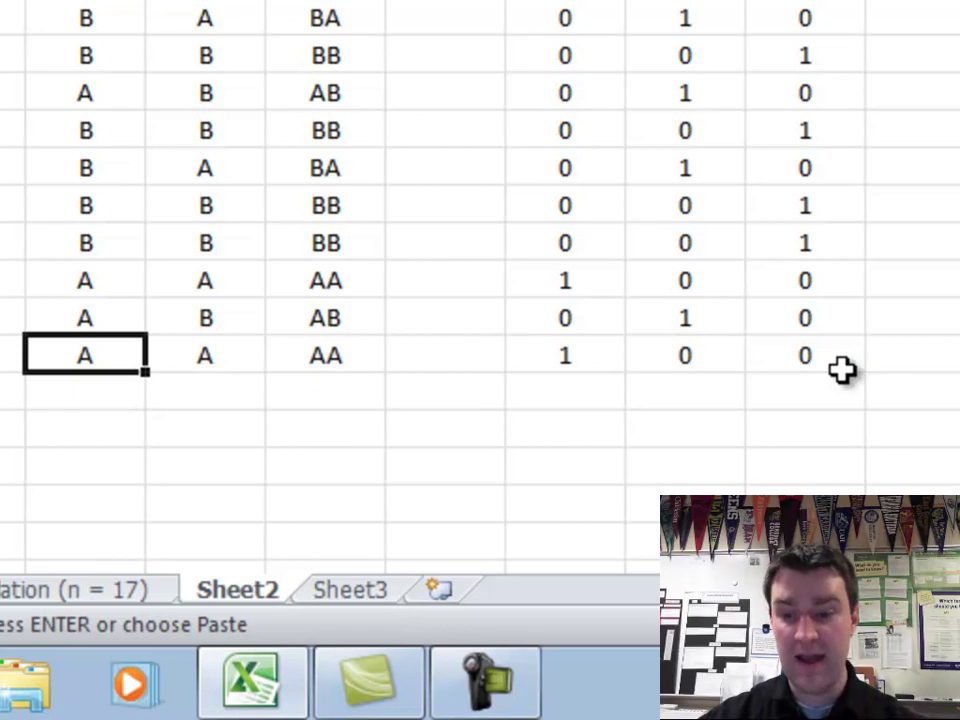
shift+click(795, 362)
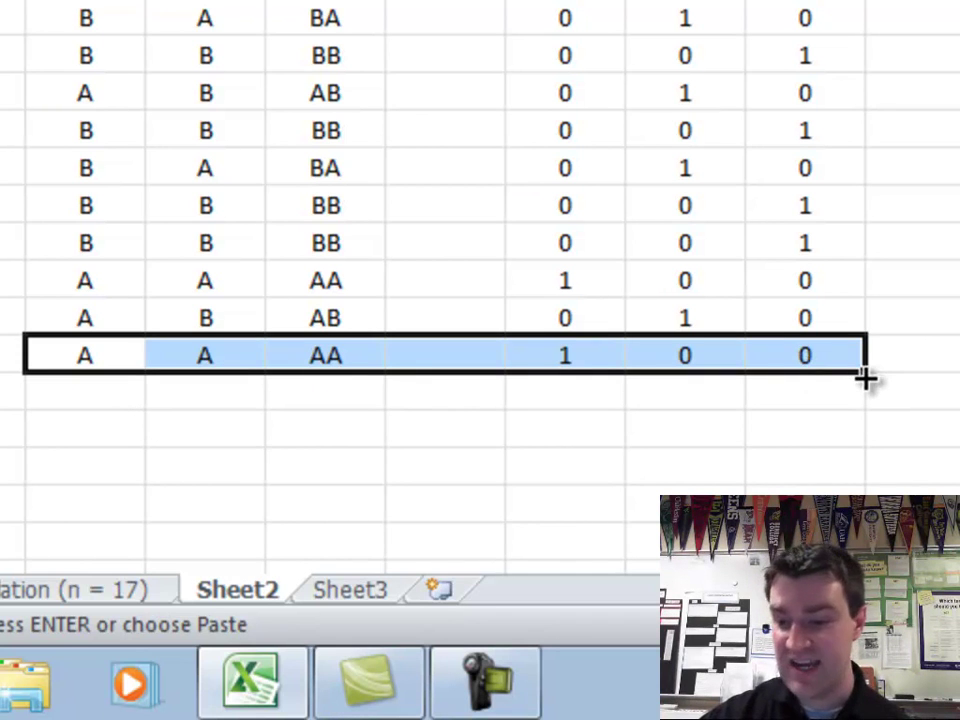
drag(864, 371, 866, 374)
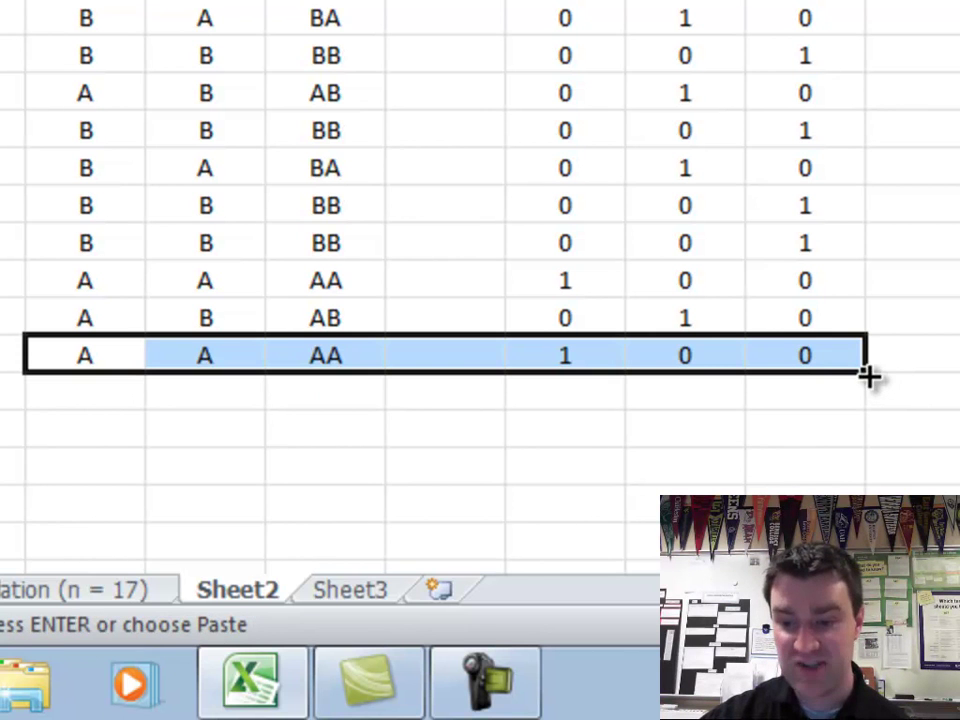
drag(866, 374, 864, 523)
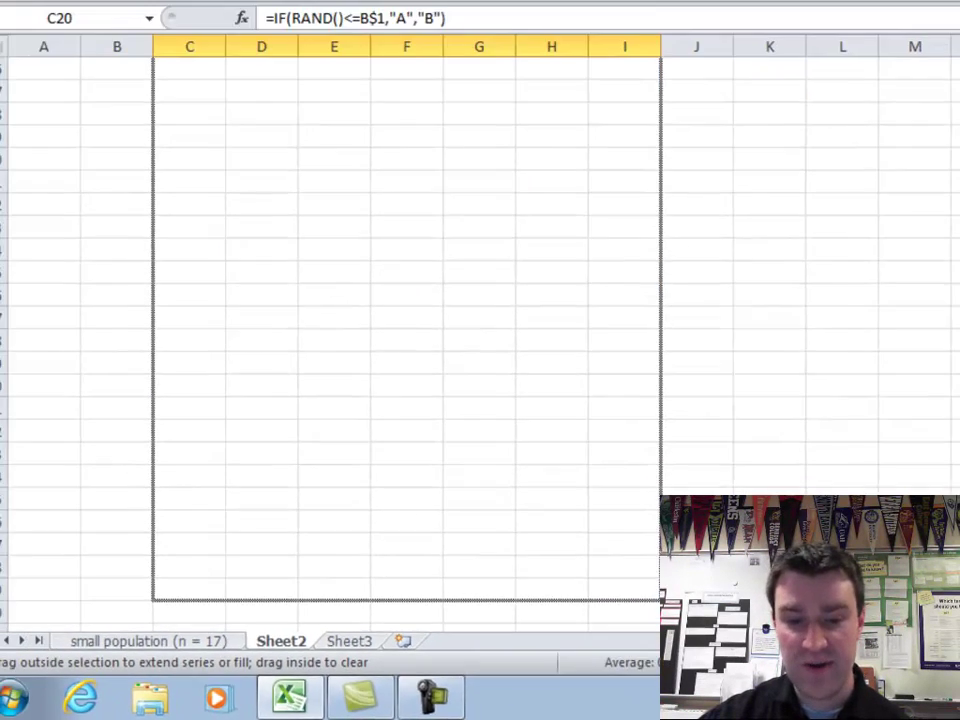
drag(668, 715, 636, 447)
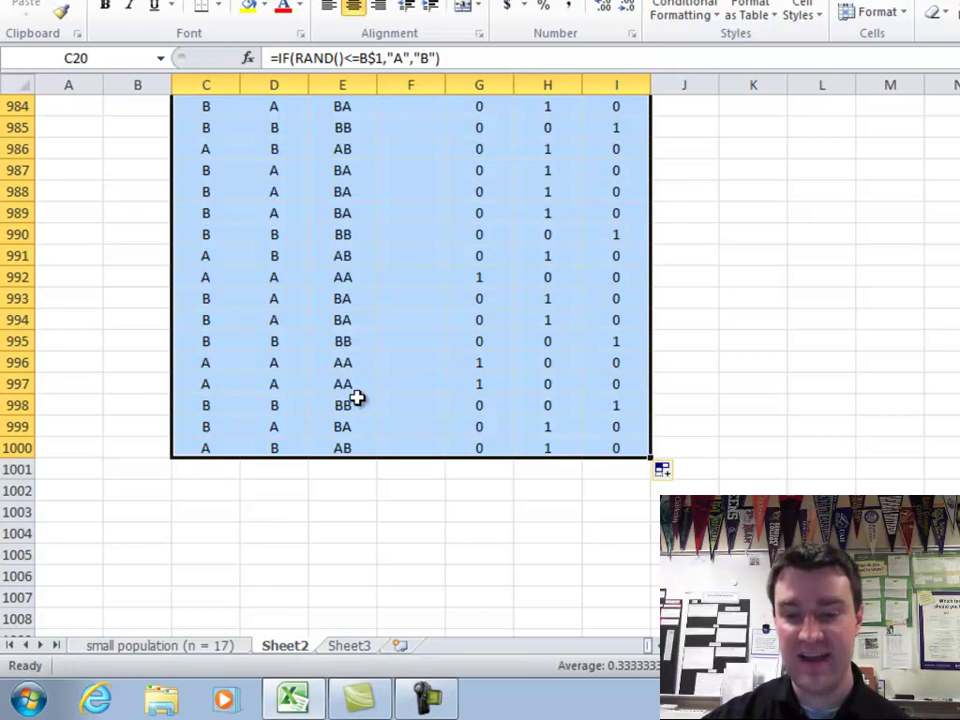
Change the total AA formula in K4 to =SUM(G4:G1000).
scroll(350, 374, up, 2)
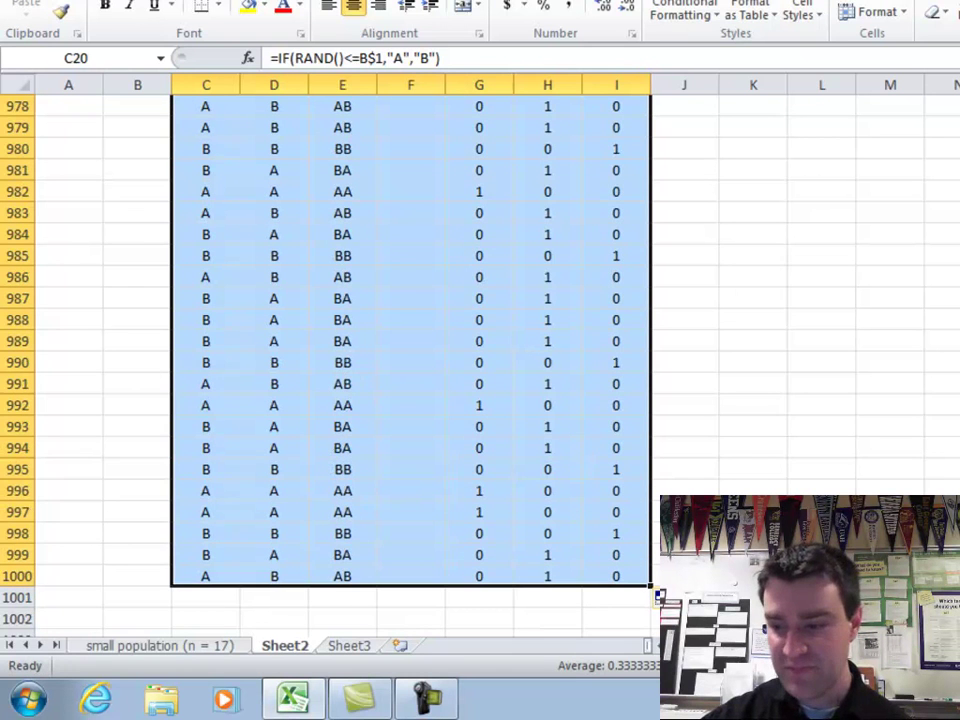
scroll(400, 340, up, 20)
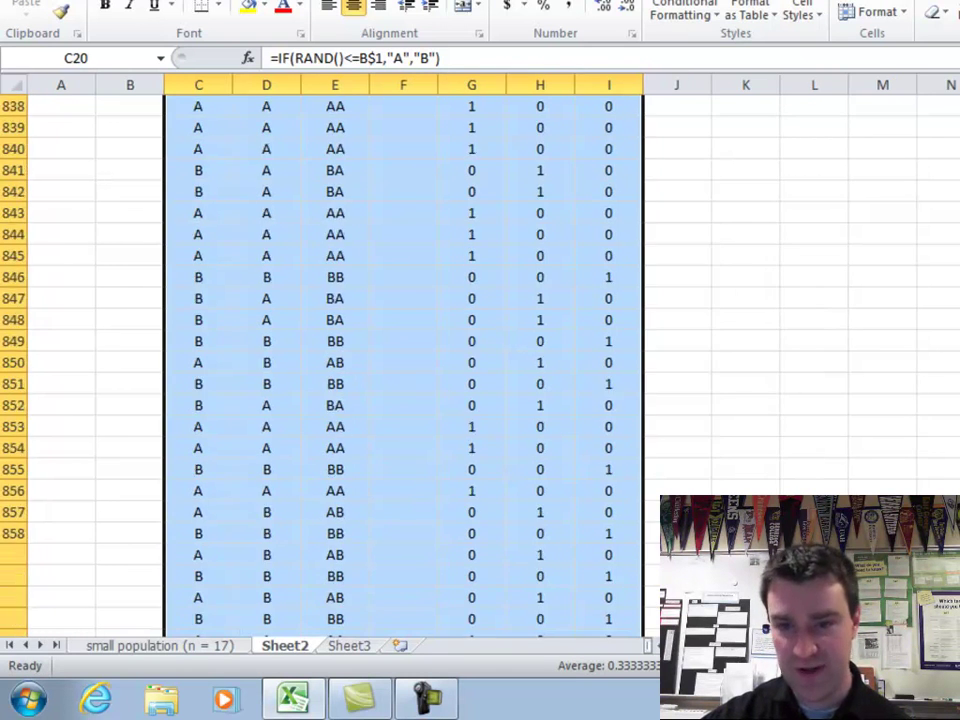
scroll(400, 340, up, 20)
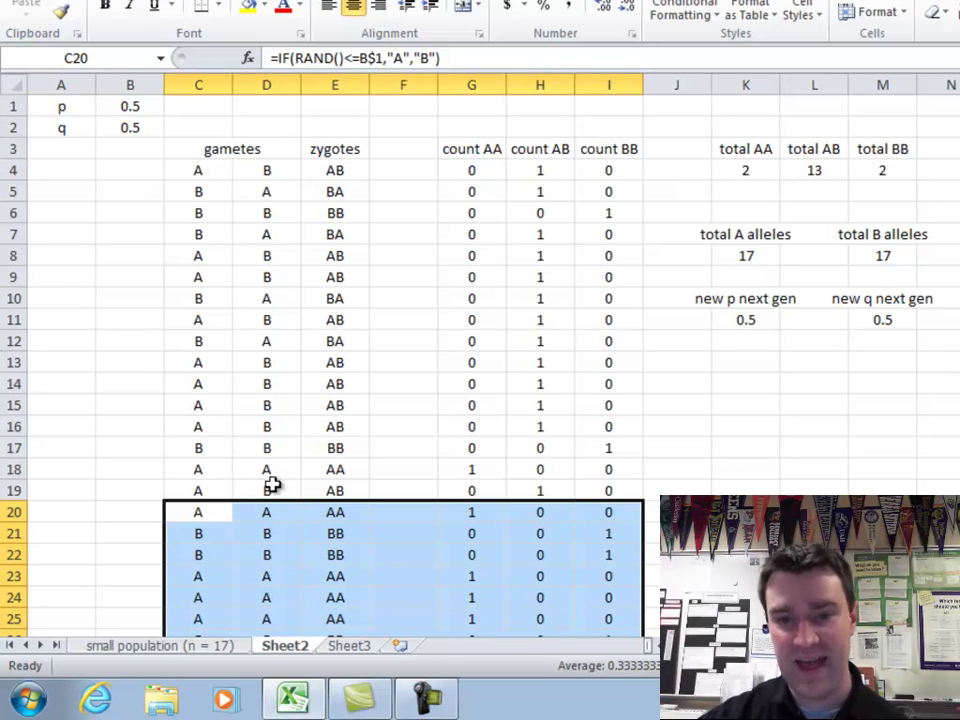
click(738, 174)
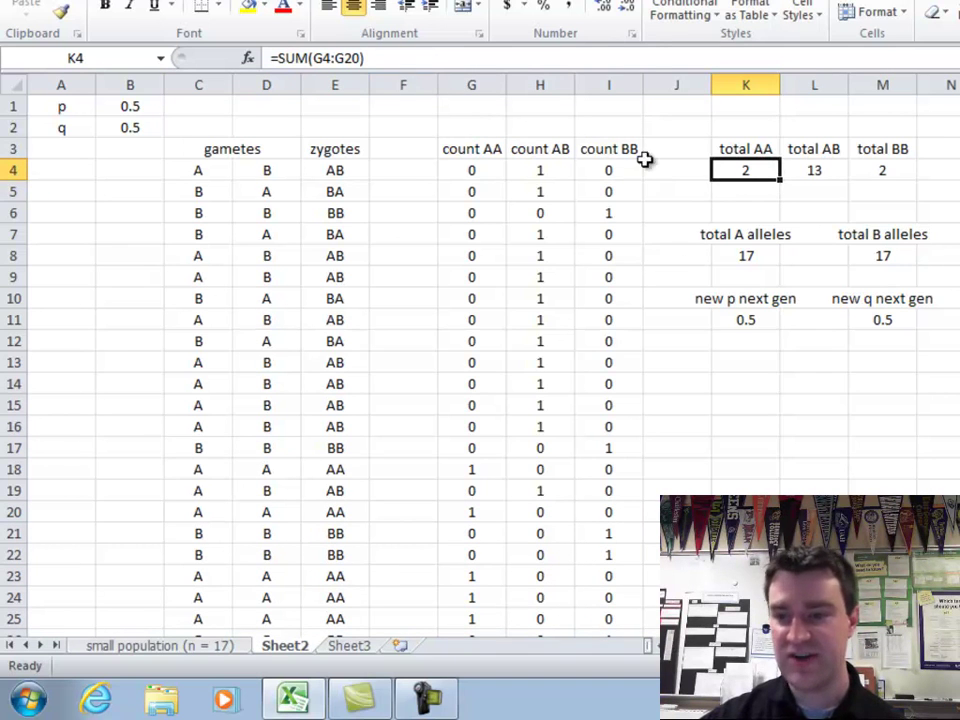
click(745, 186)
click(745, 172)
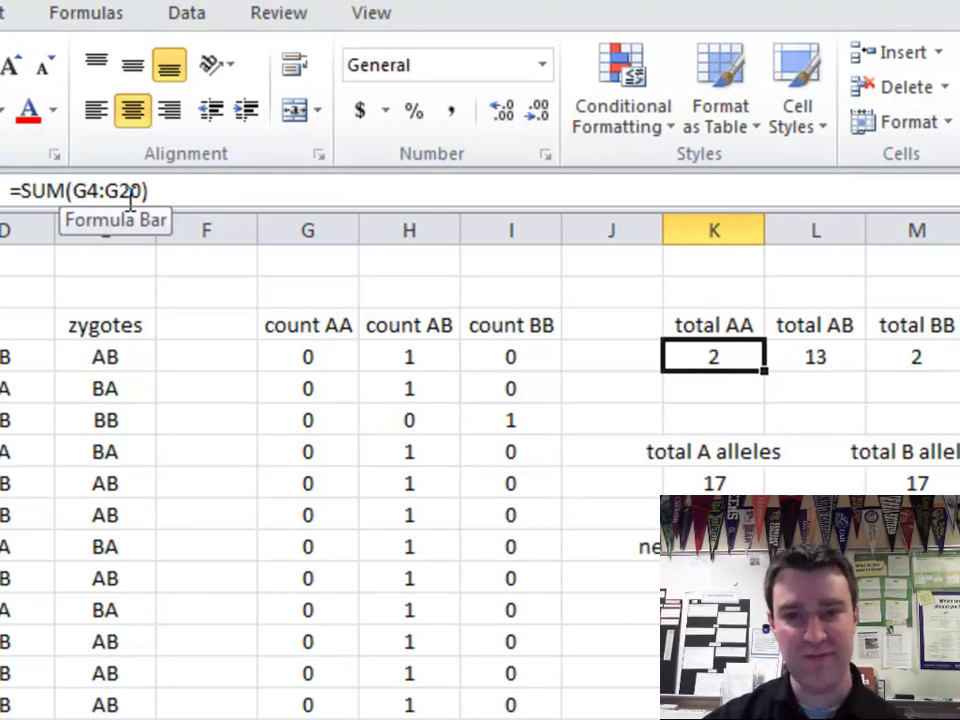
click(122, 192)
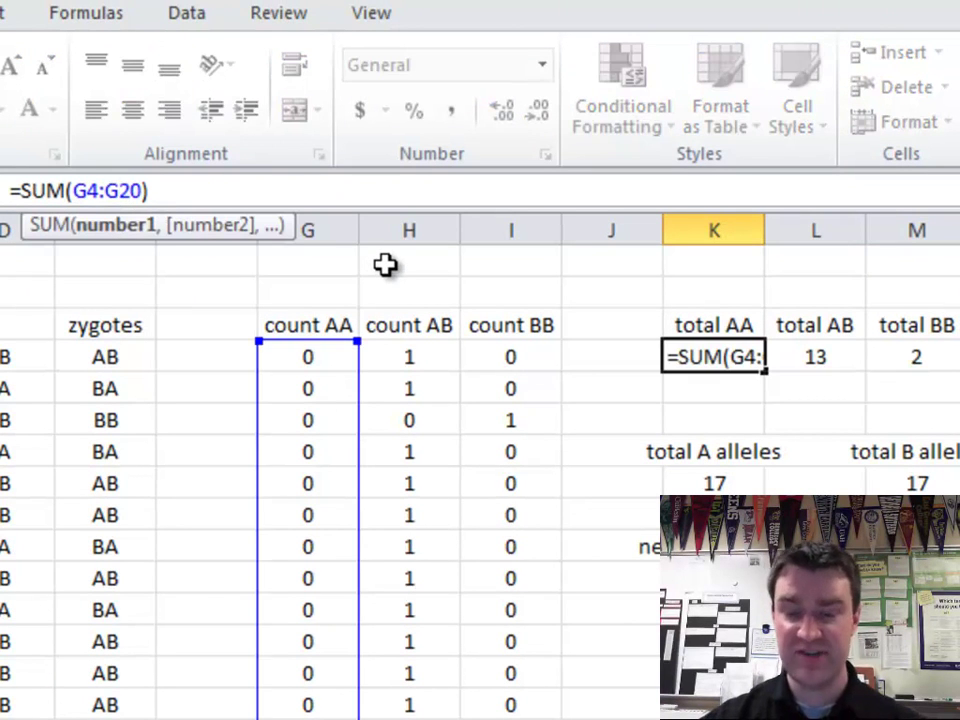
key(shift+Right)
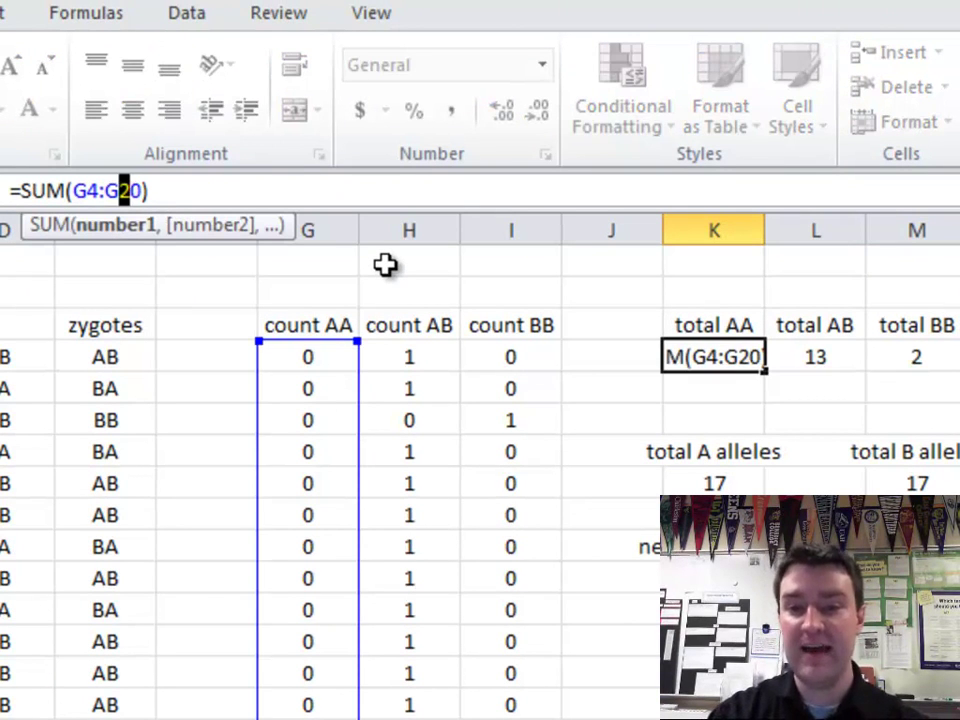
text(100)
key(Return)
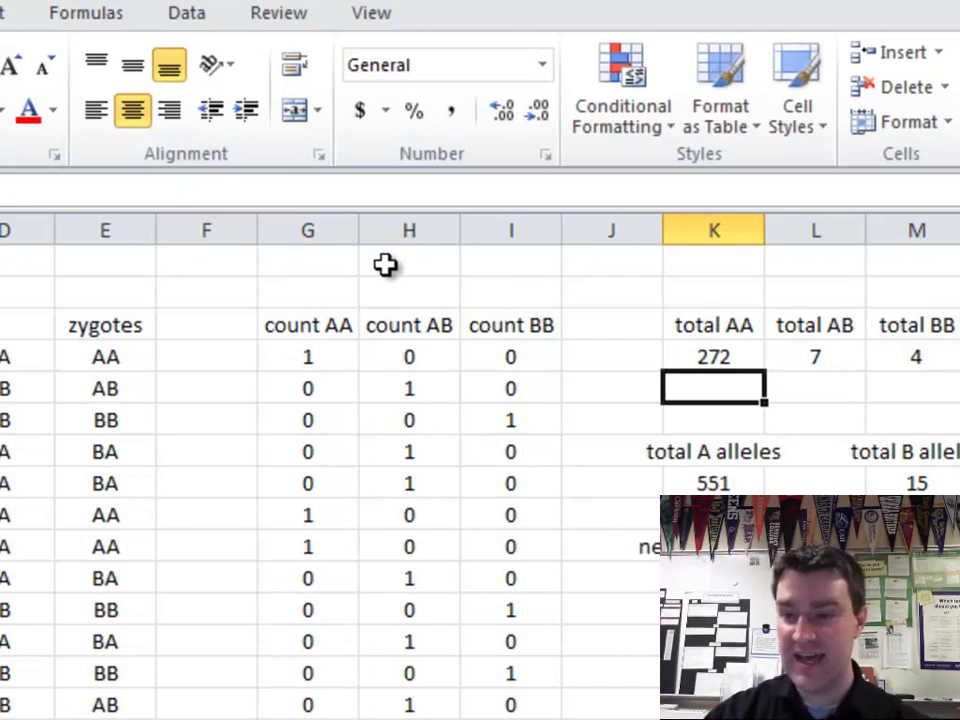
Change the total AB formula in L4 to =SUM(H4:H1000).
click(814, 357)
click(126, 190)
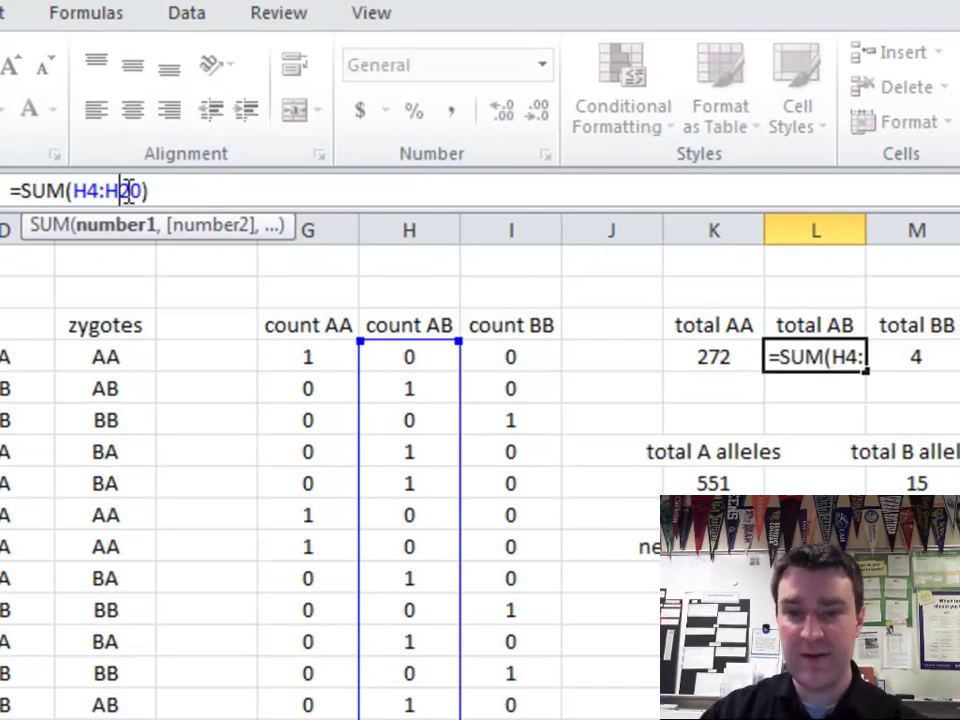
key(Delete)
text(100)
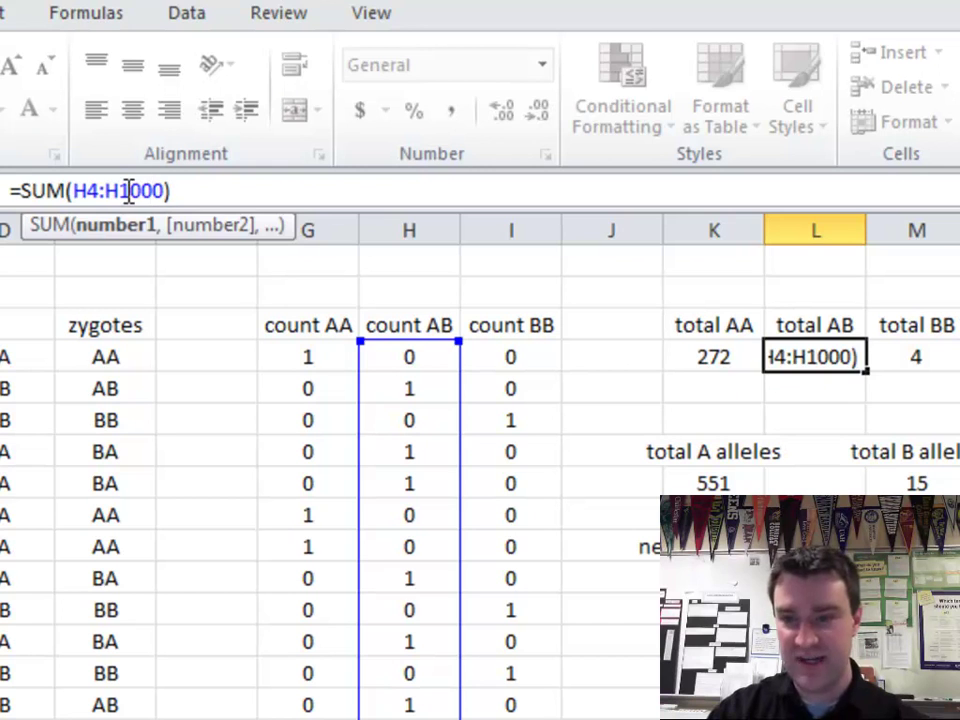
key(Return)
Change the total BB formula in M4 to =SUM(I4:I1000).
click(900, 345)
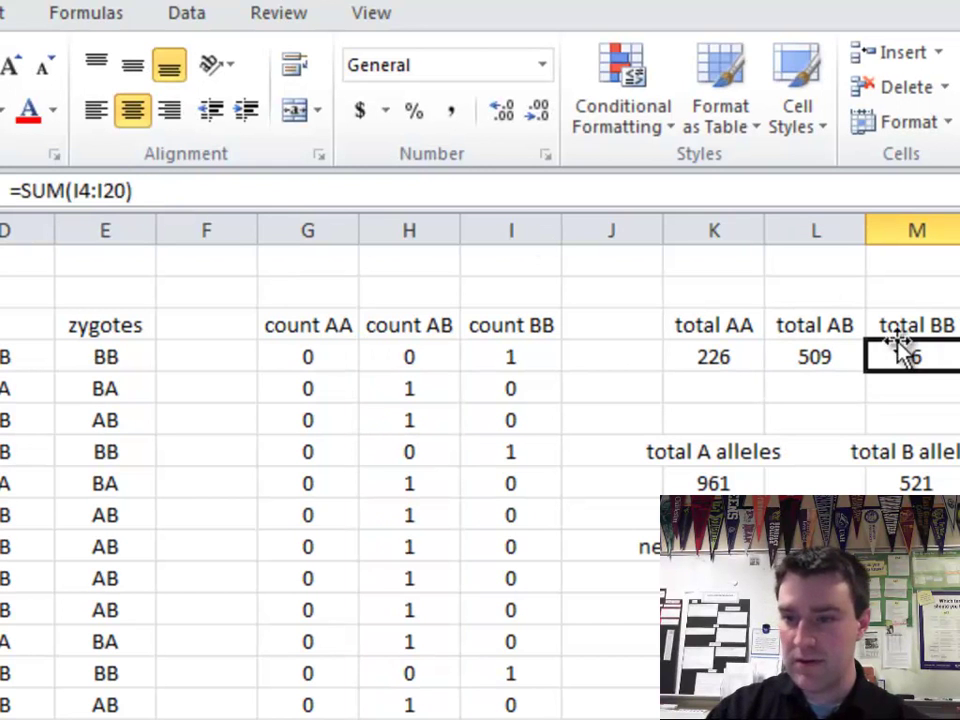
click(138, 186)
key(Delete)
text(100)
key(Return)
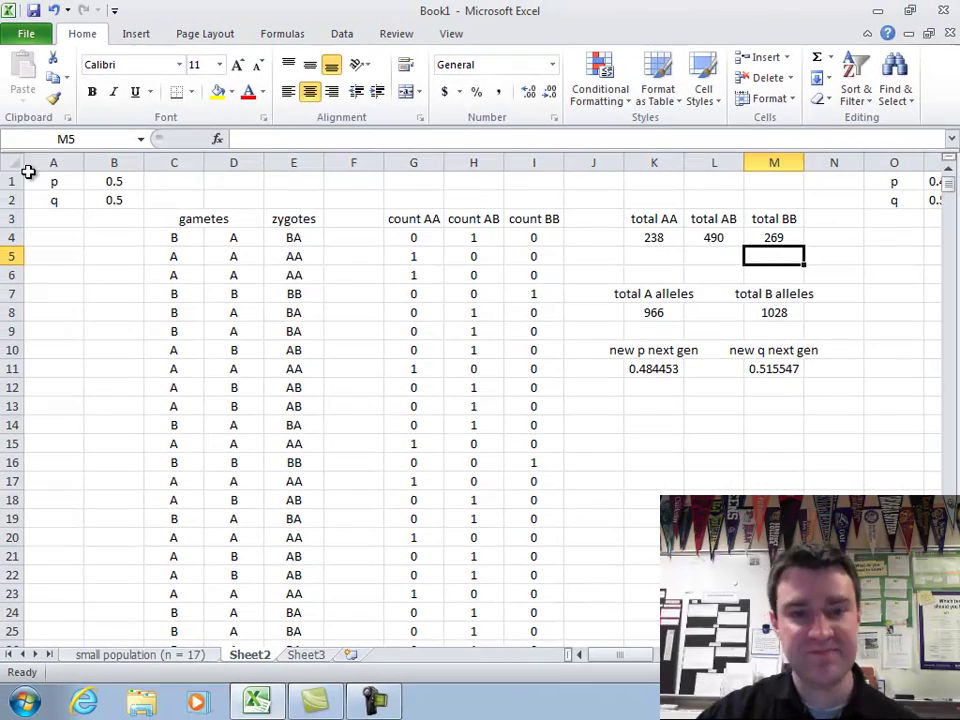
Copy columns A through M of the enlarged first generation and paste them over the second generation starting at cell O1.
click(47, 162)
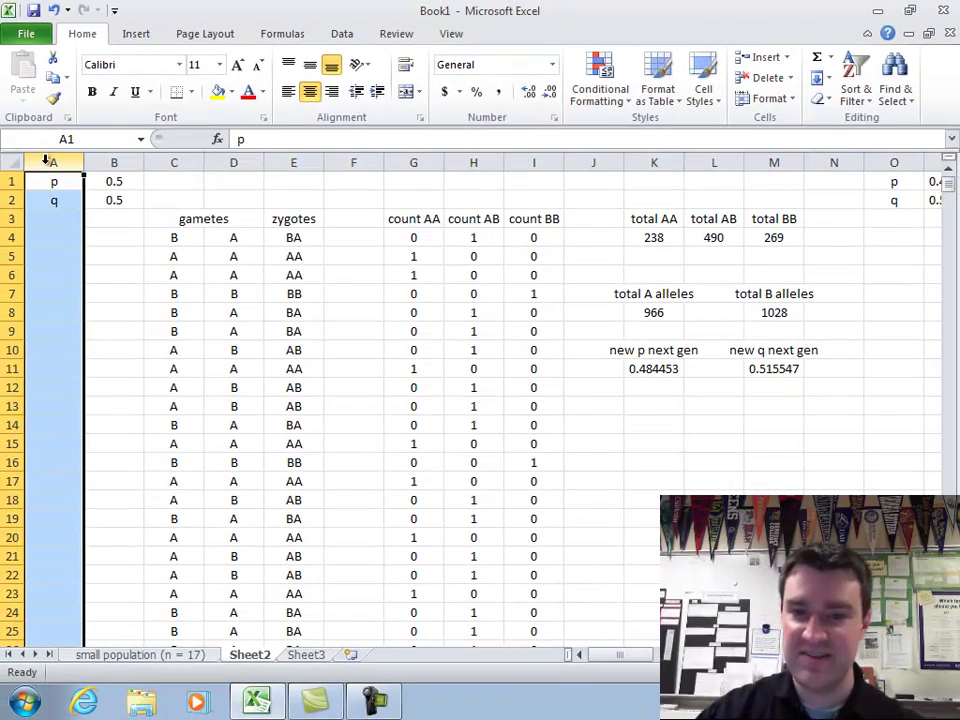
shift+click(782, 162)
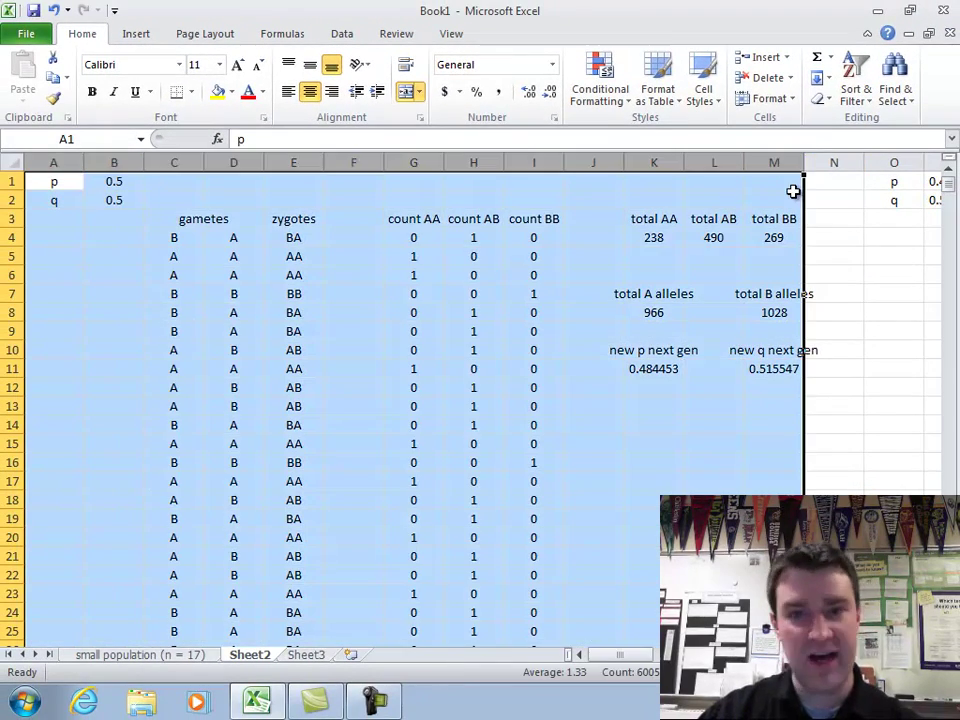
click(52, 77)
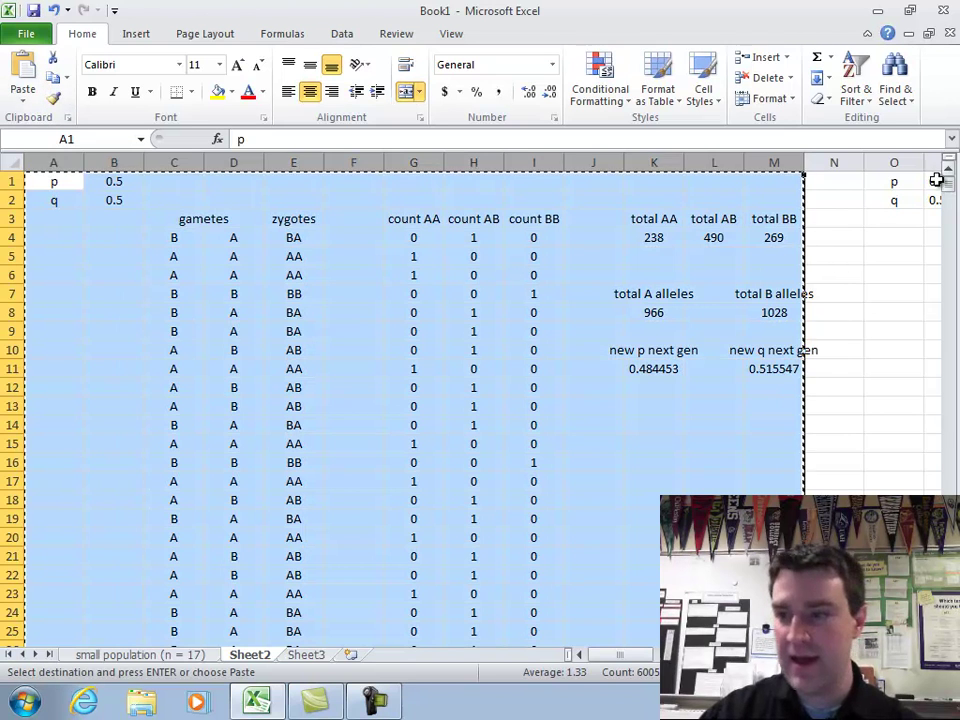
click(880, 184)
scroll(850, 190, right, 1)
click(700, 182)
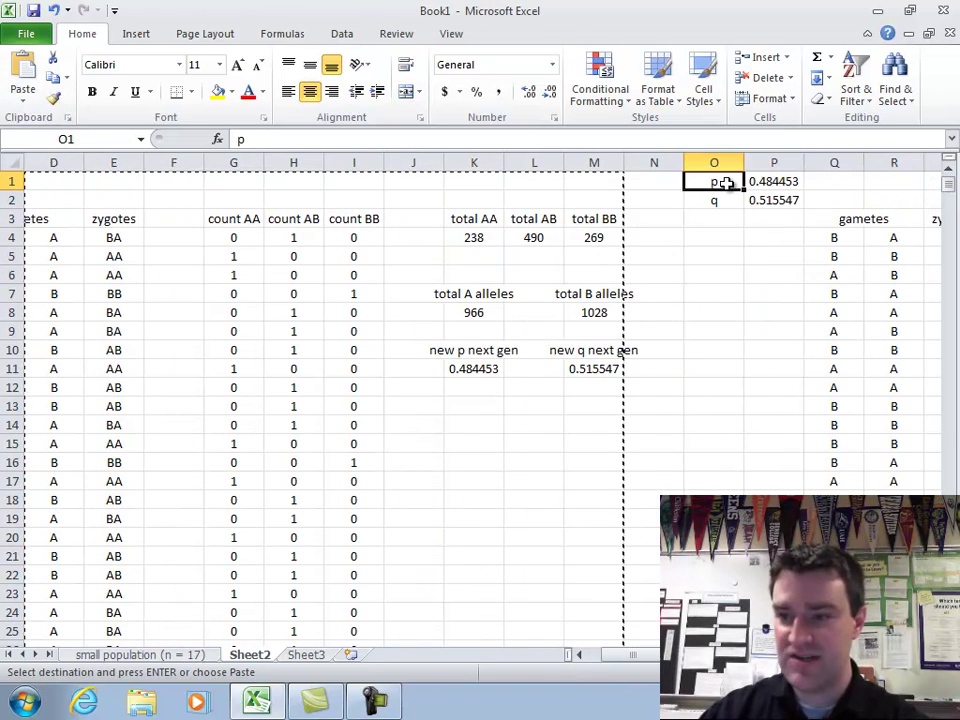
click(33, 97)
Examine the pasted second generation from column O onward, including its p and q values, and return to column A.
key(Right)
key(Right)
key(Right)
key(Right)
key(Right)
key(Right)
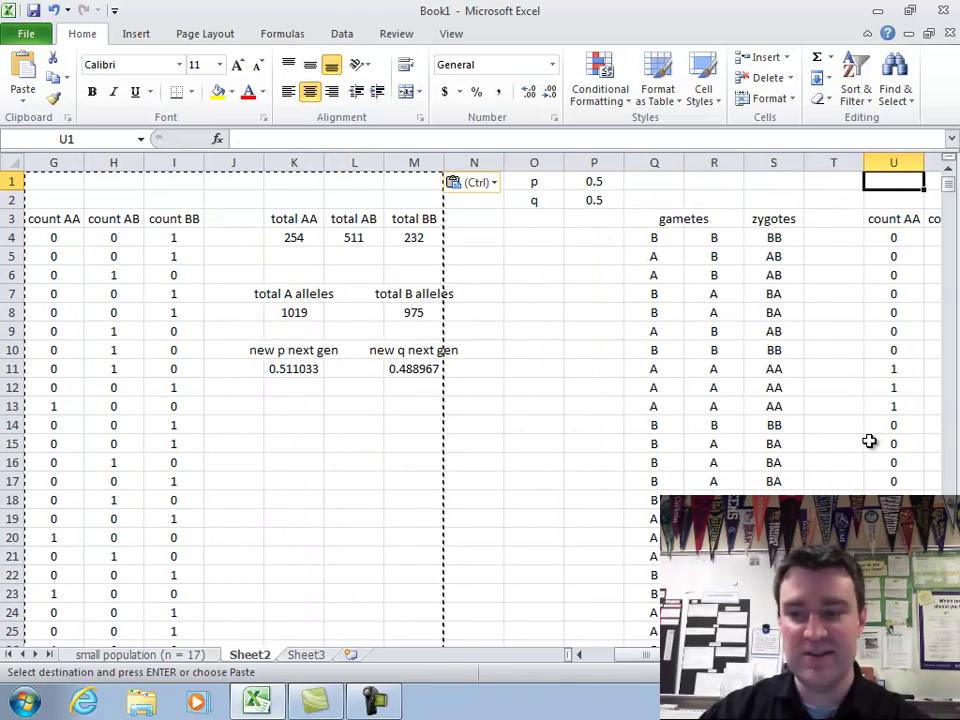
key(Right)
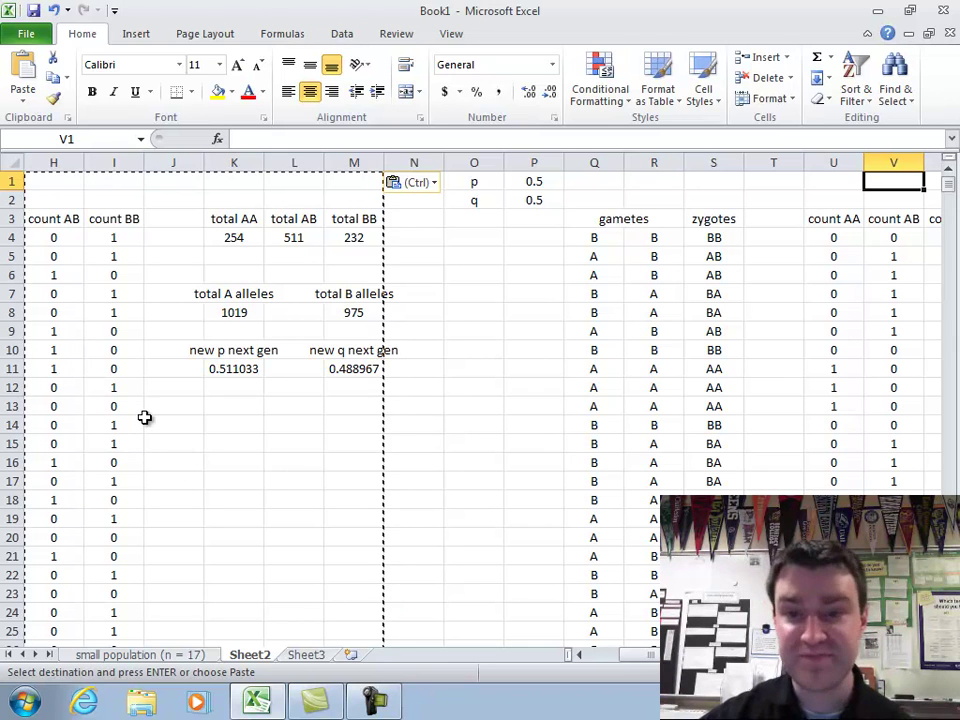
drag(690, 658, 612, 661)
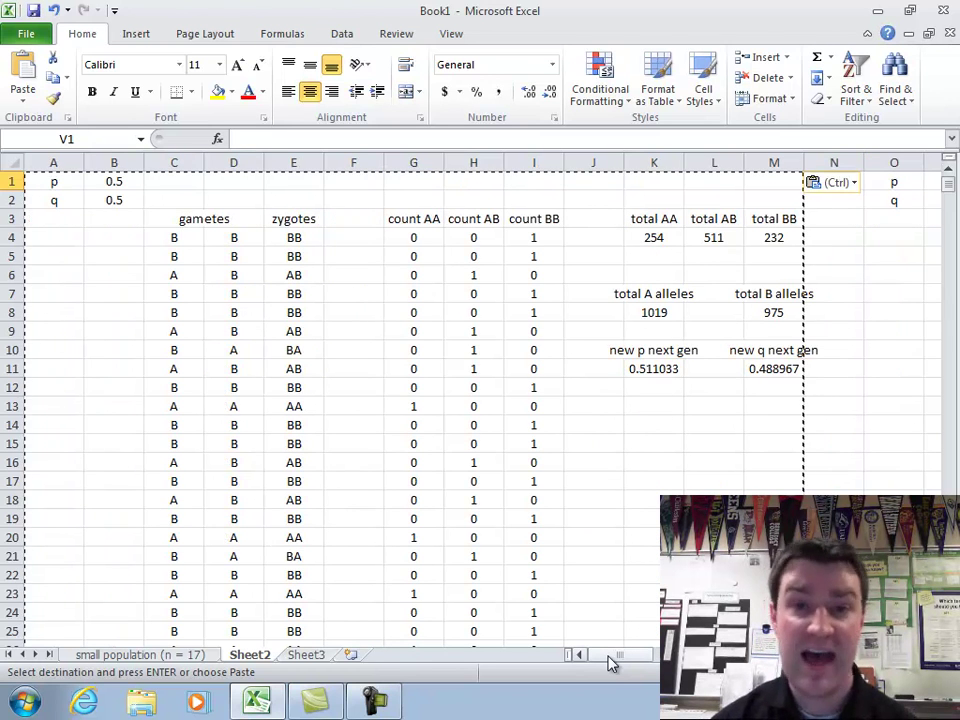